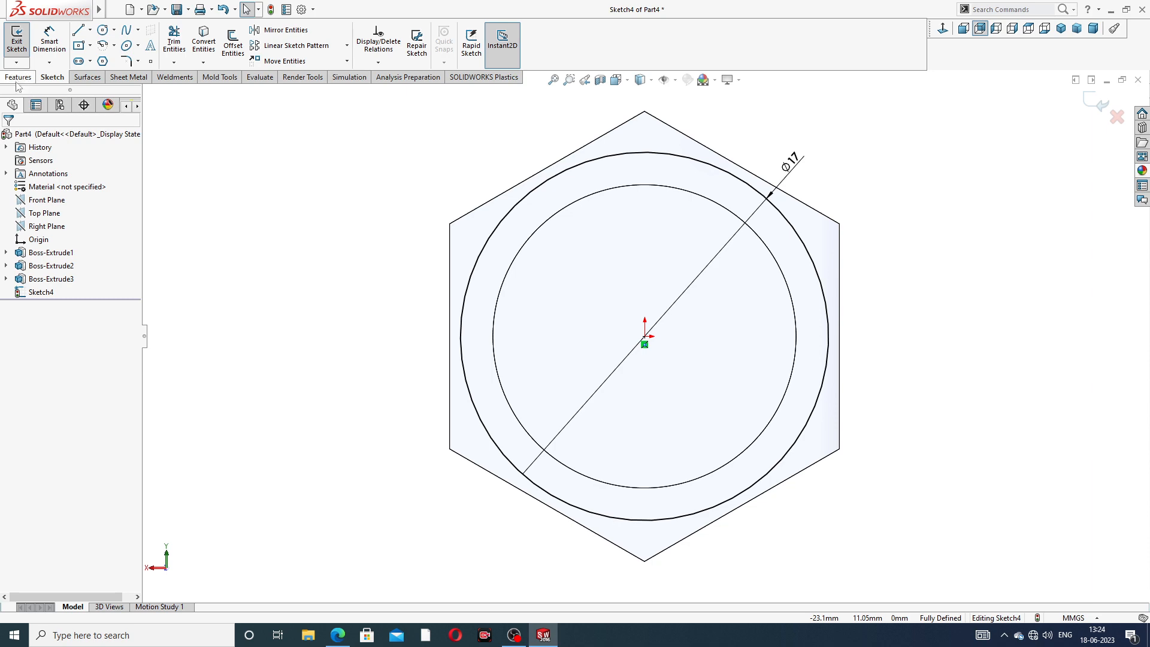
Extrude the 17 mm circle sketch 10 mm outward as a boss merged with the body
click(22, 43)
middle_drag(793, 221, 754, 223)
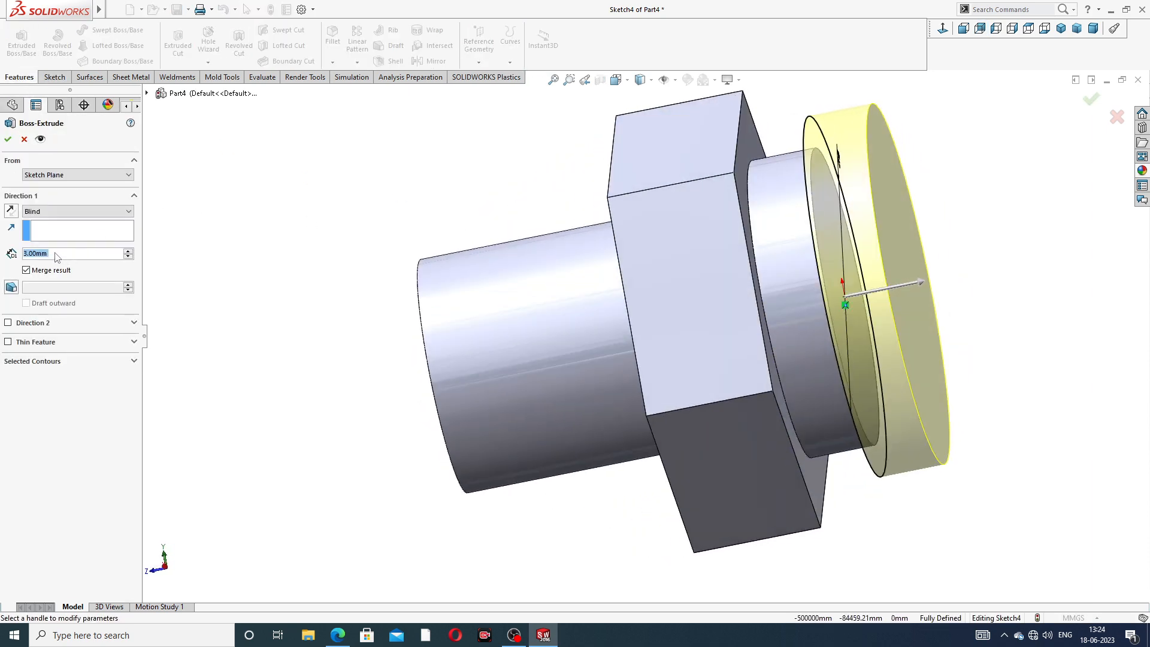
text(10)
key(Return)
click(8, 138)
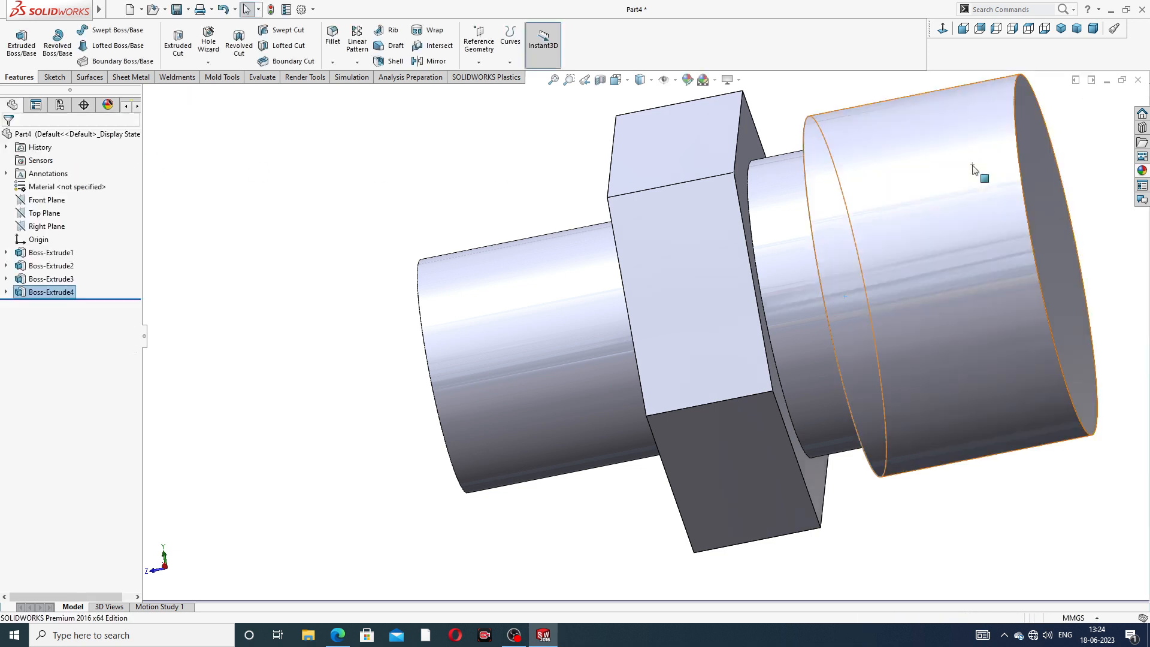
Chamfer the outer end edge of the 17 mm cylinder with a 1 mm distance at 45°
scroll(1064, 173, up, 4)
middle_drag(974, 218, 945, 190)
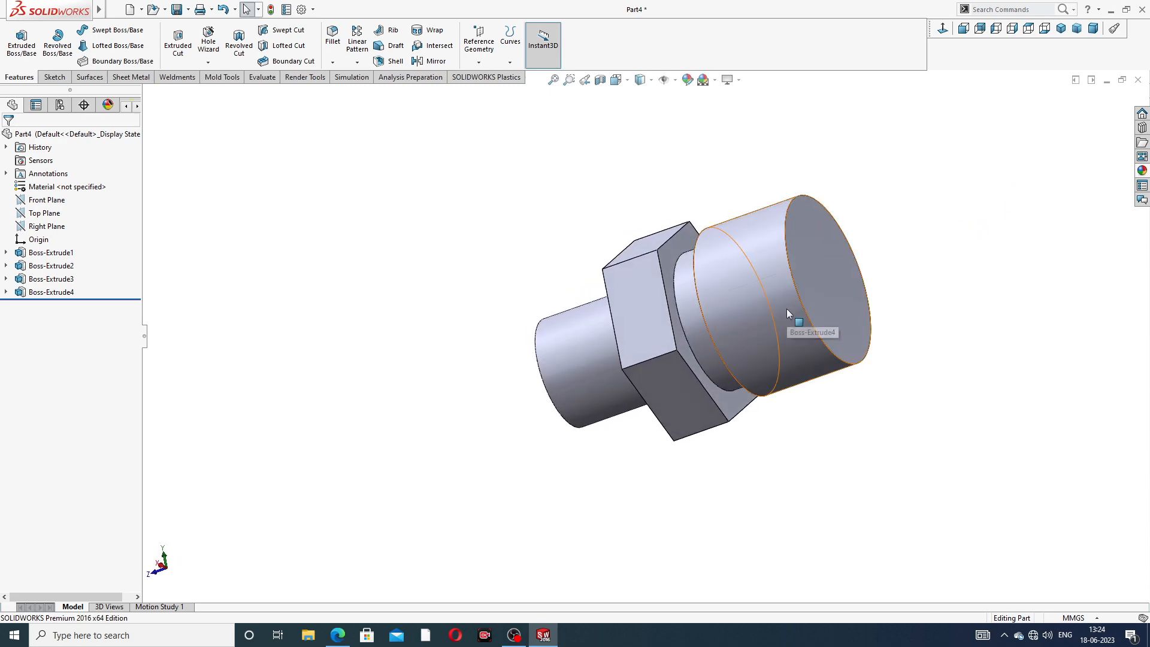
scroll(785, 308, down, 1)
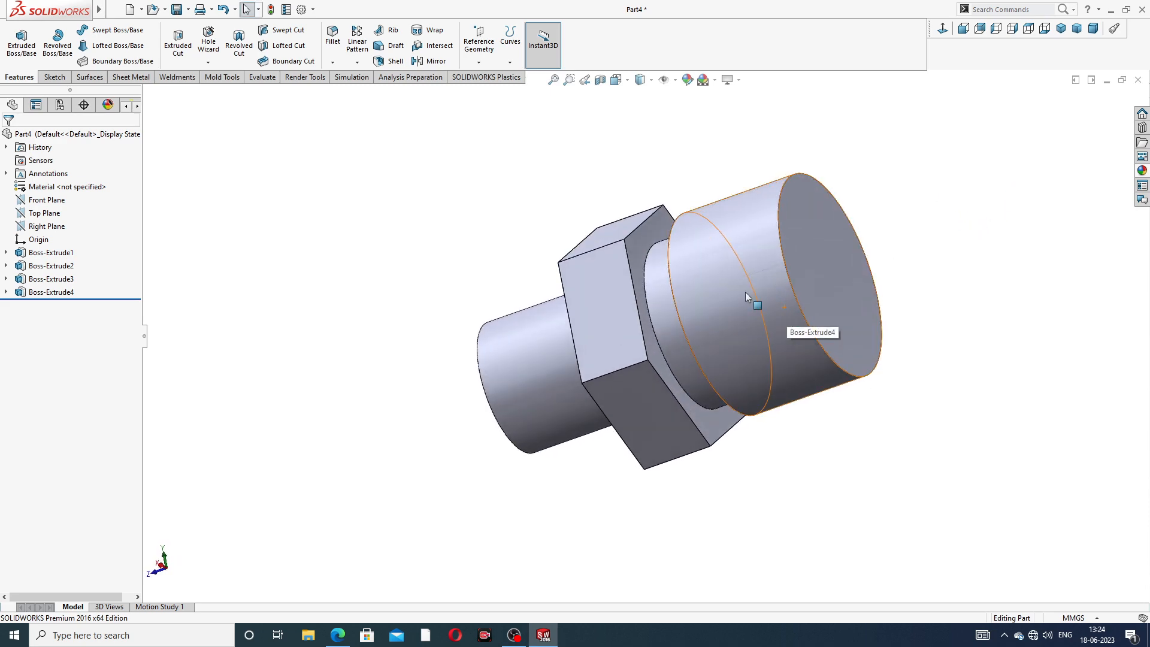
click(339, 635)
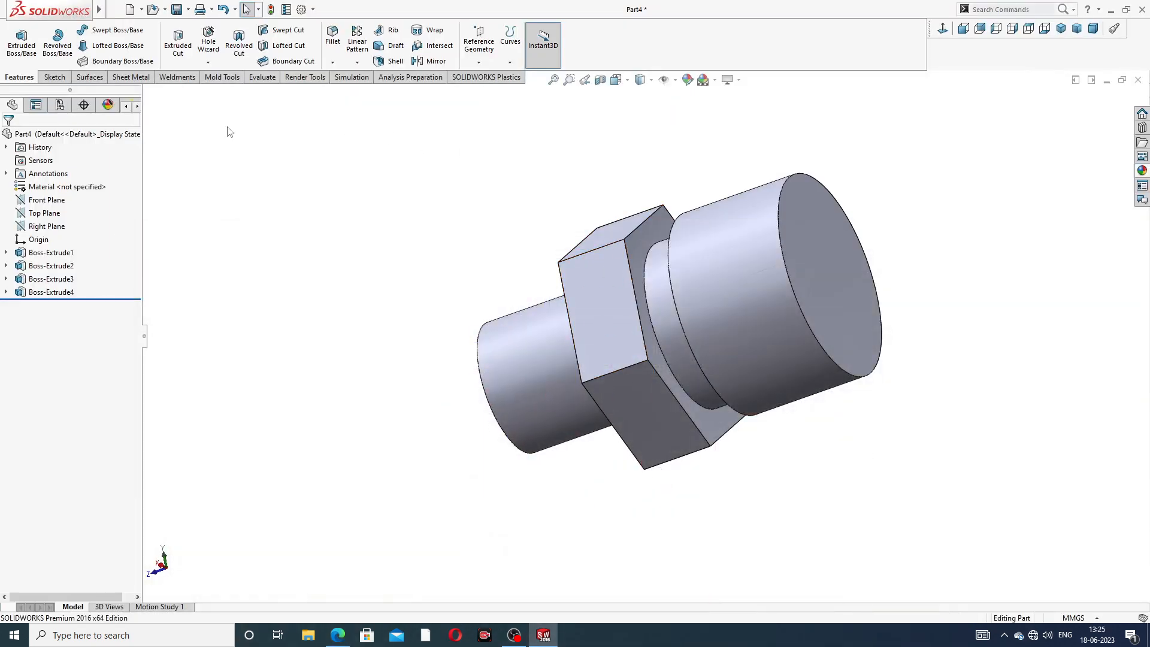
click(332, 62)
click(349, 96)
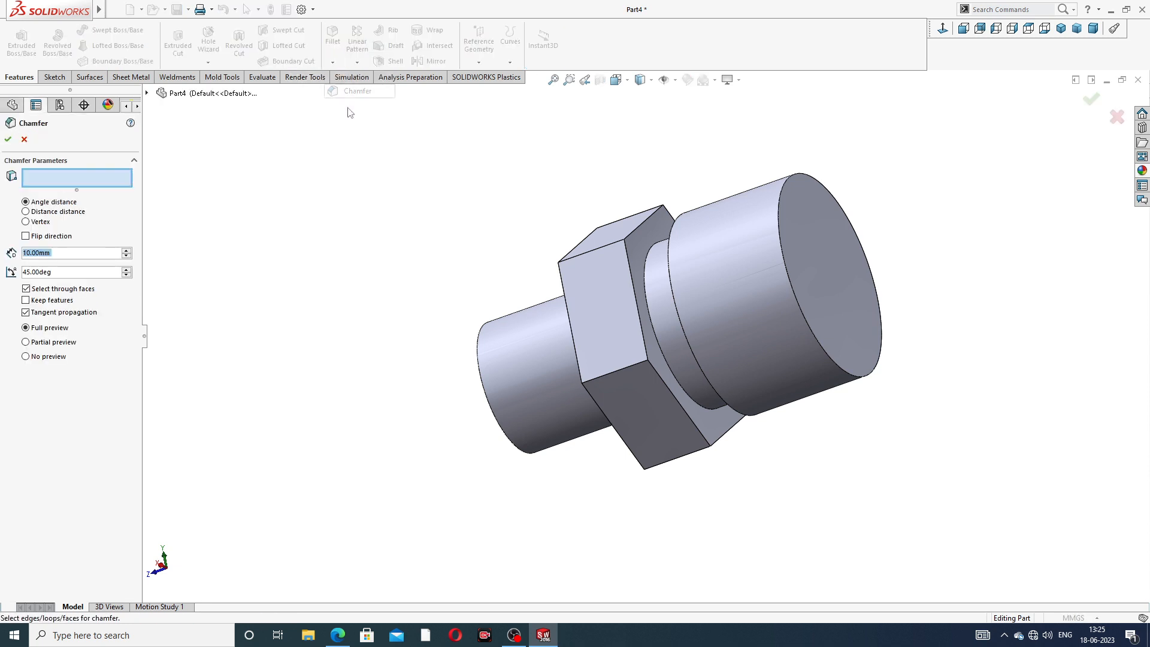
text(1)
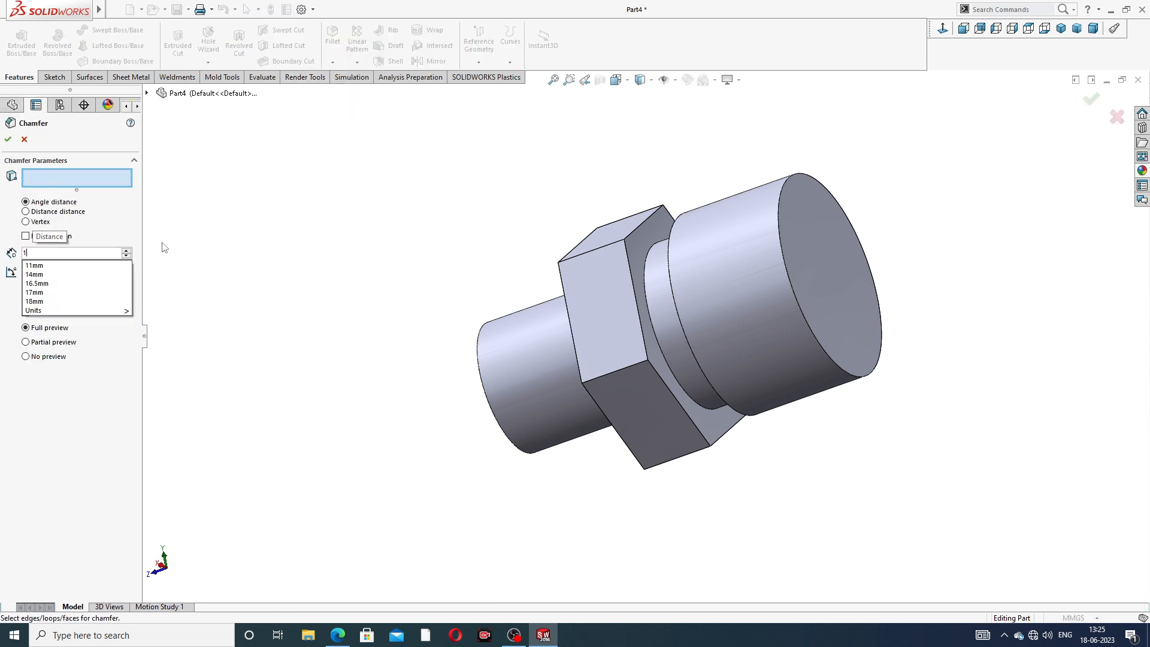
key(Return)
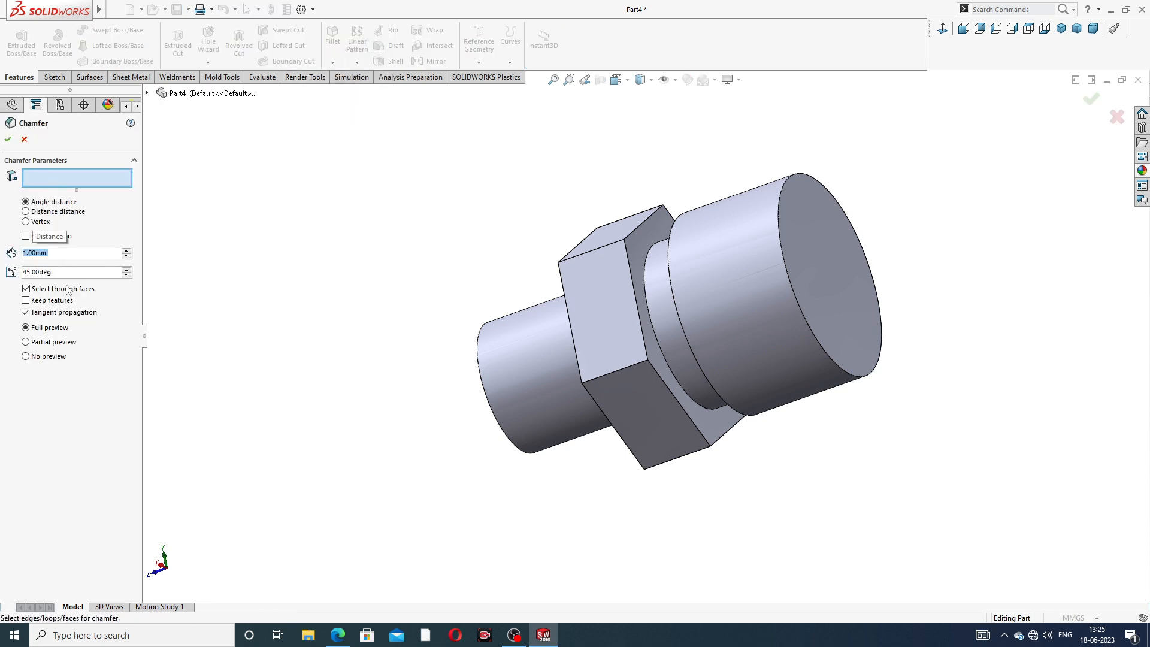
click(779, 203)
click(1091, 99)
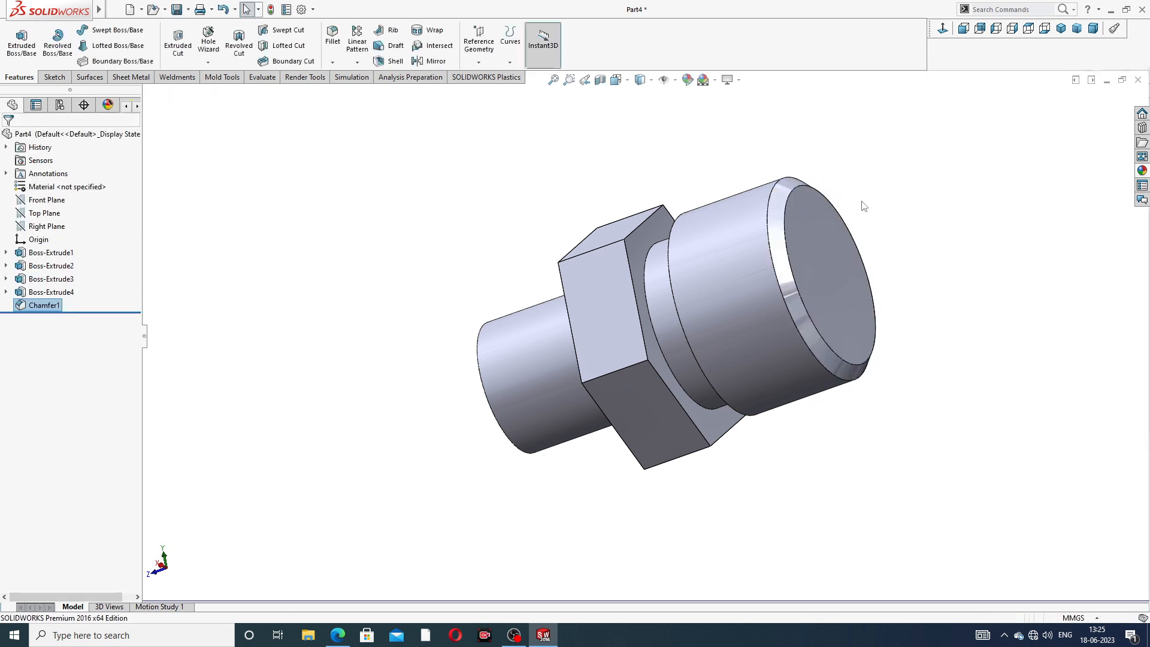
Chamfer the free end edge of the smaller cylinder with a 0.5 mm distance at 45°
middle_drag(890, 190, 680, 260)
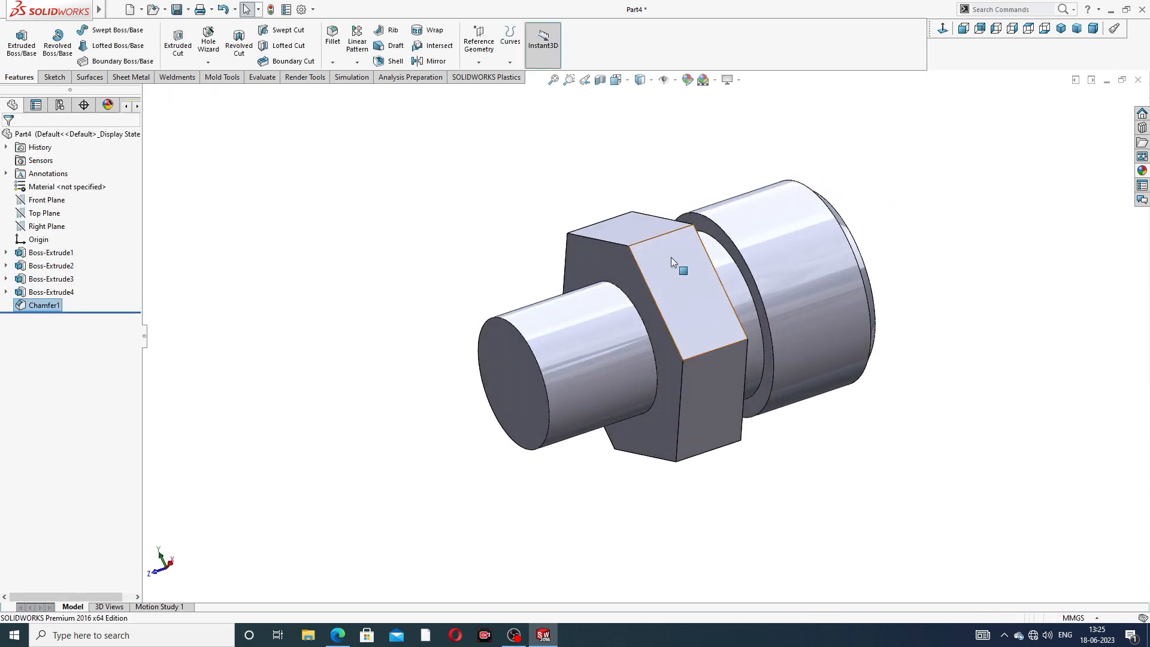
click(332, 62)
click(359, 95)
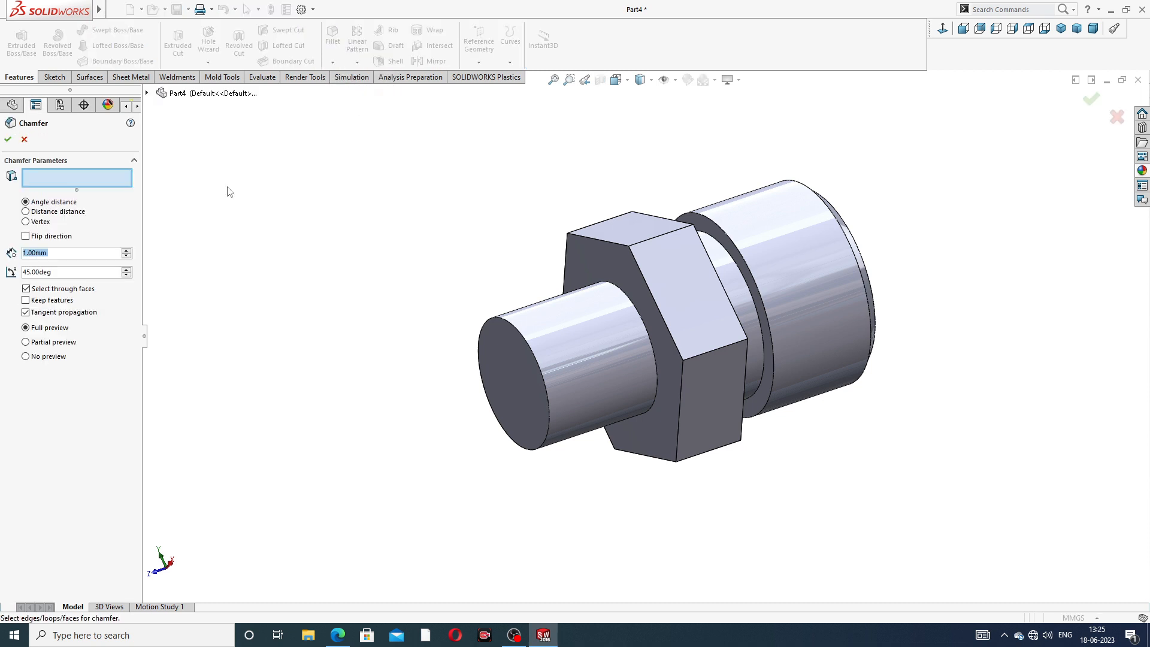
text(0.5)
key(Return)
click(514, 332)
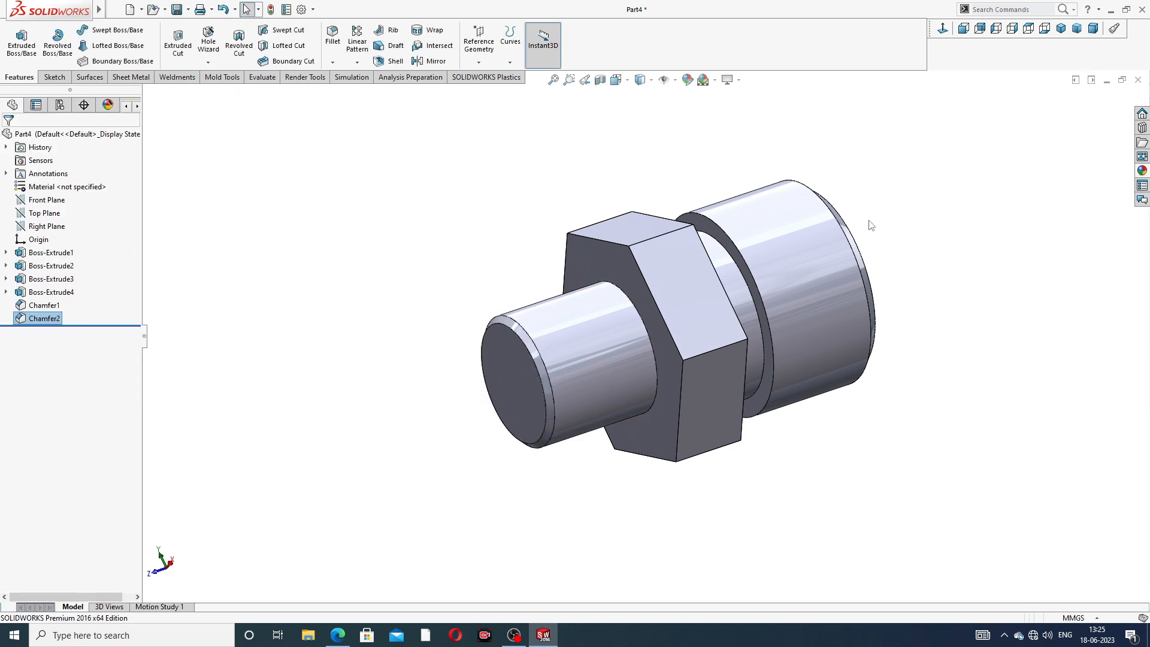
Start a sketch on the large cylinder's end face and draw a circle centred on the origin
middle_drag(881, 224, 750, 214)
click(761, 248)
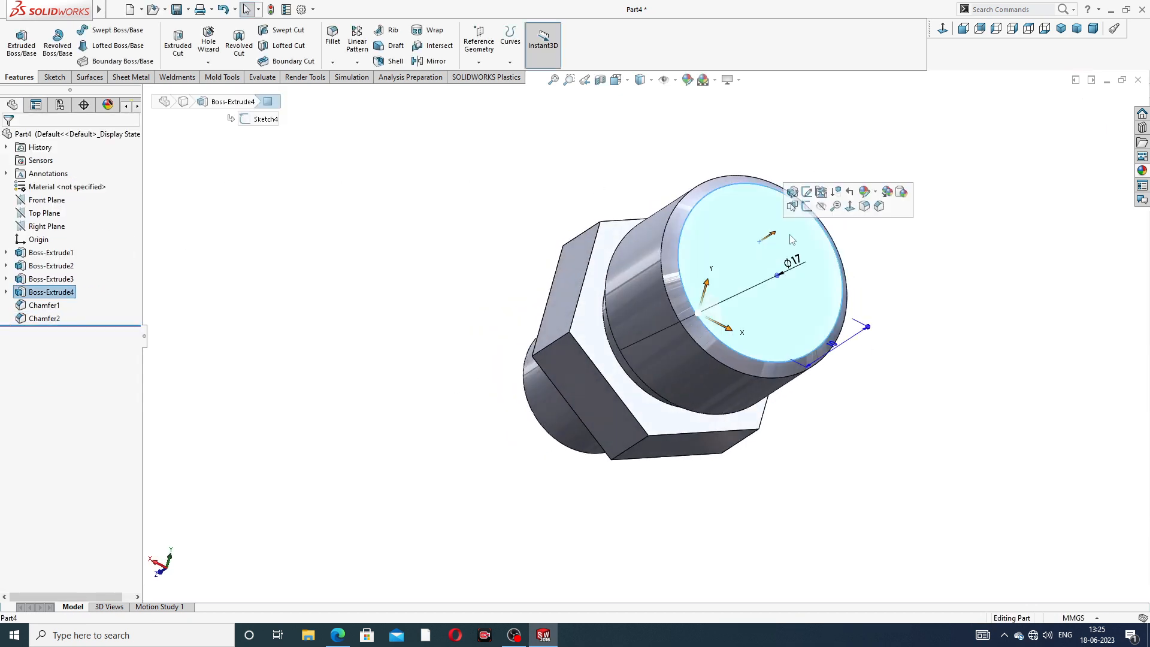
click(806, 207)
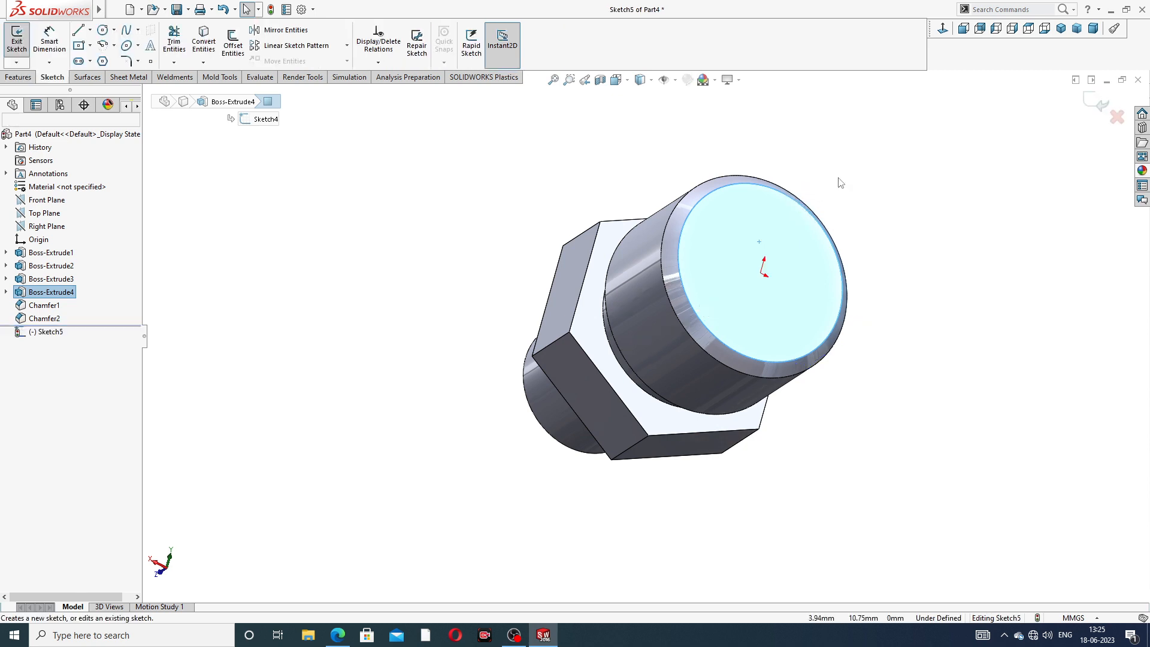
click(940, 30)
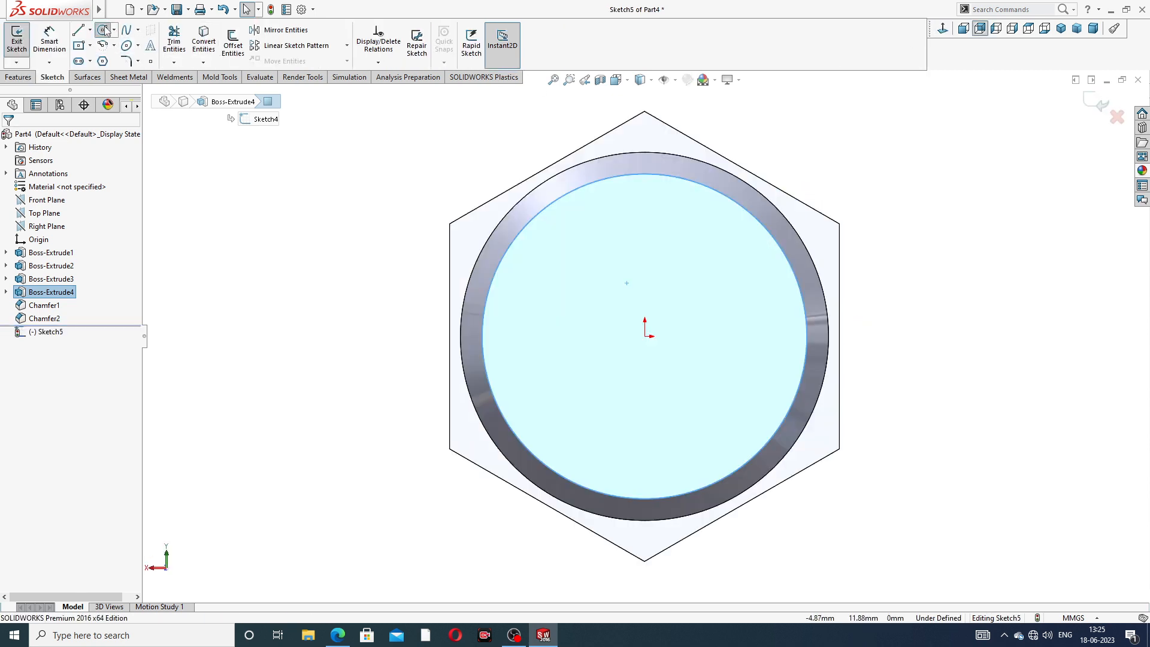
click(103, 30)
click(645, 336)
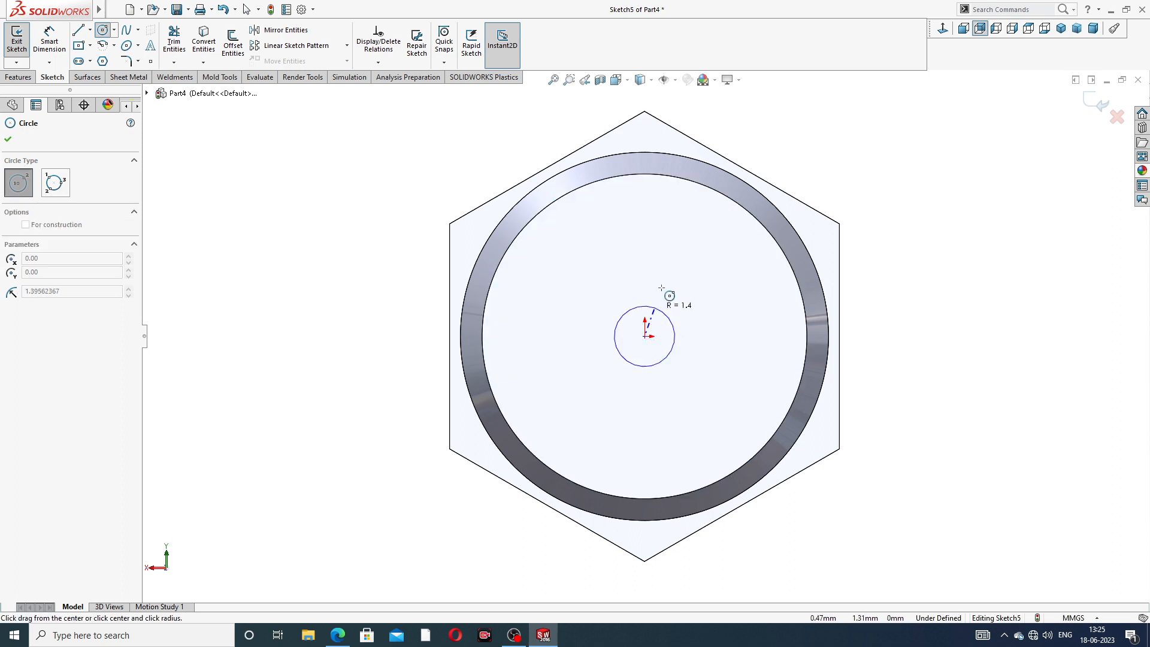
click(676, 286)
right_click(724, 241)
click(760, 246)
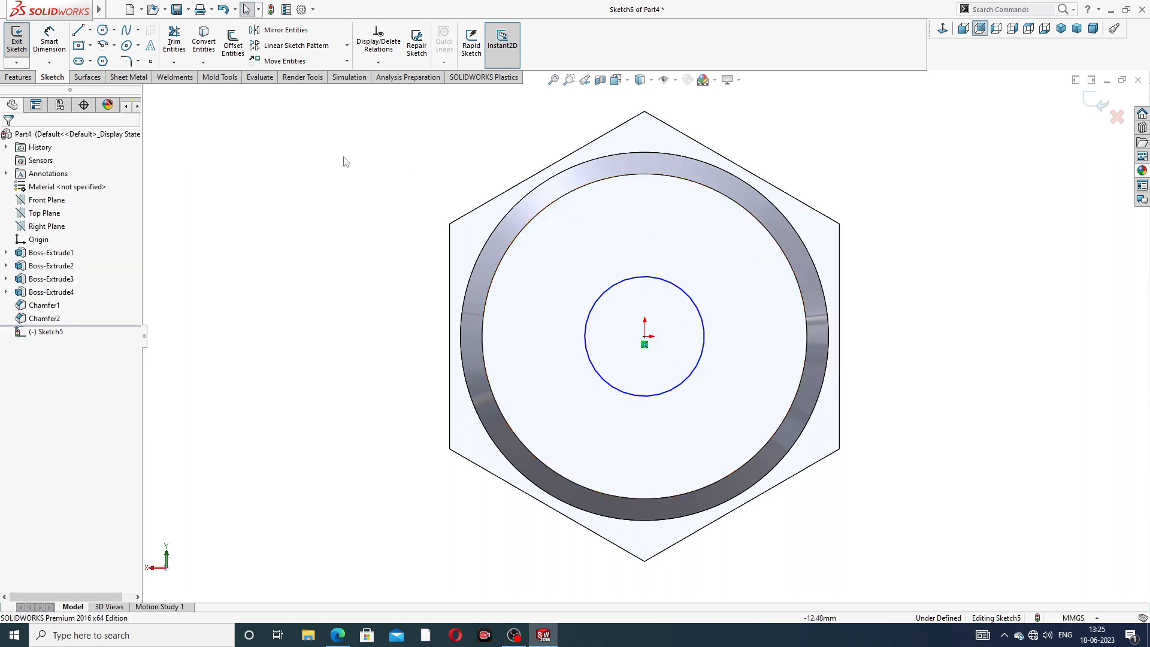
Dimension the sketched circle's diameter as 5 mm
click(50, 41)
click(653, 282)
click(749, 171)
text(5)
key(Return)
right_click(903, 188)
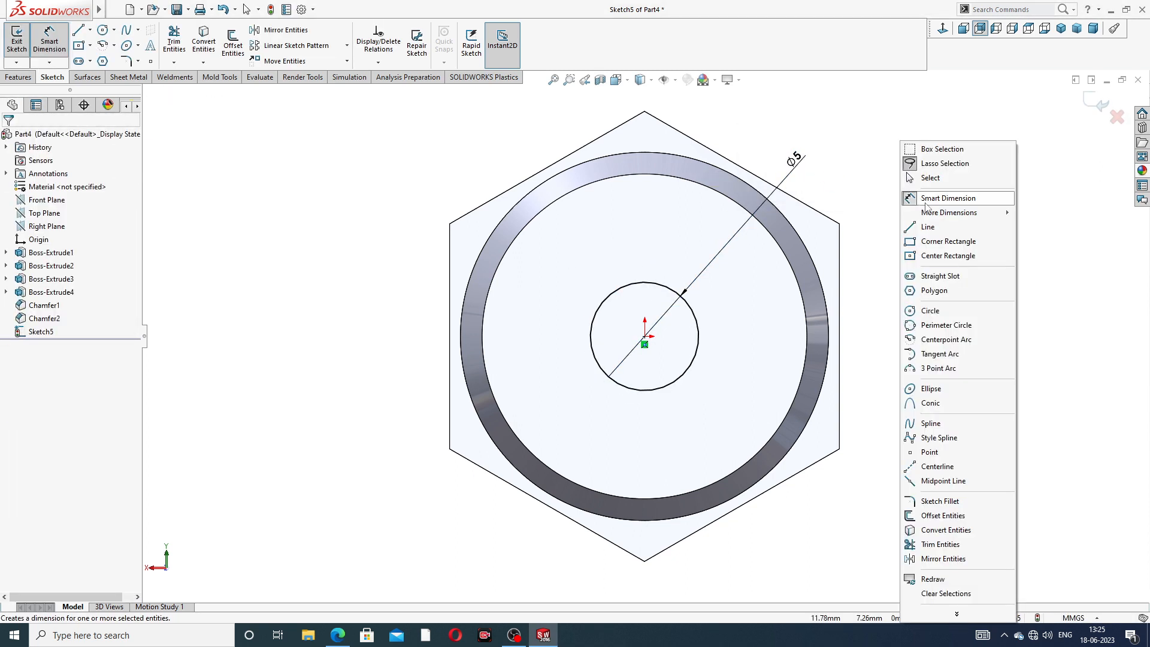
click(930, 178)
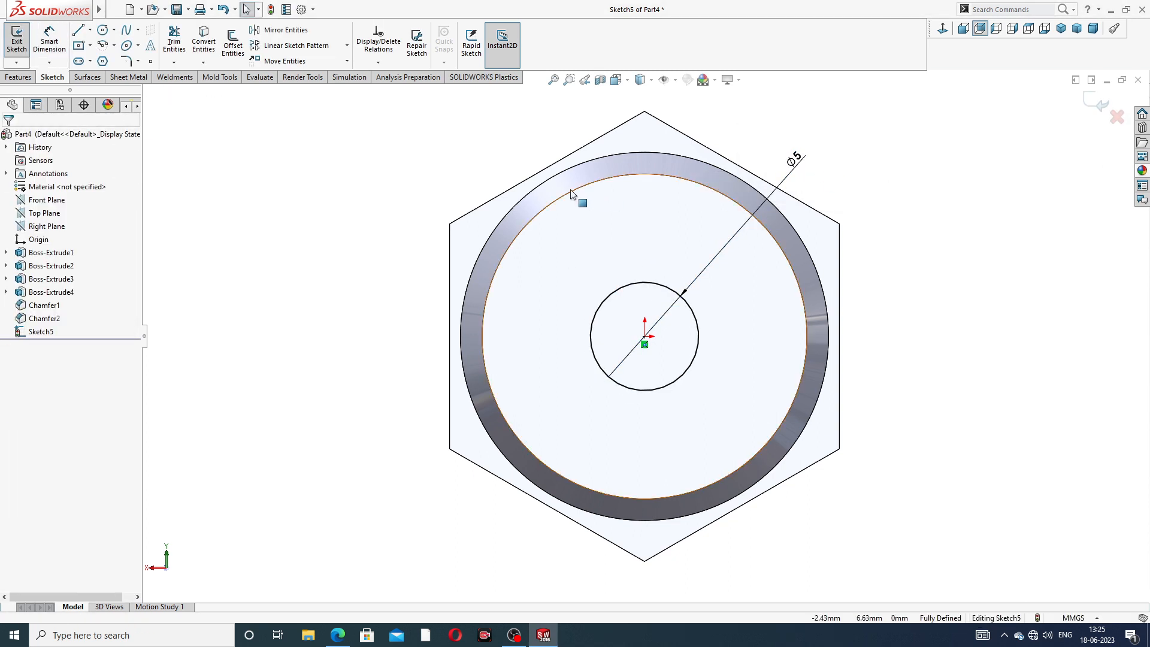
Cut the 5 mm circle through the whole fitting with an Extruded Cut set to Through All
click(18, 77)
click(178, 42)
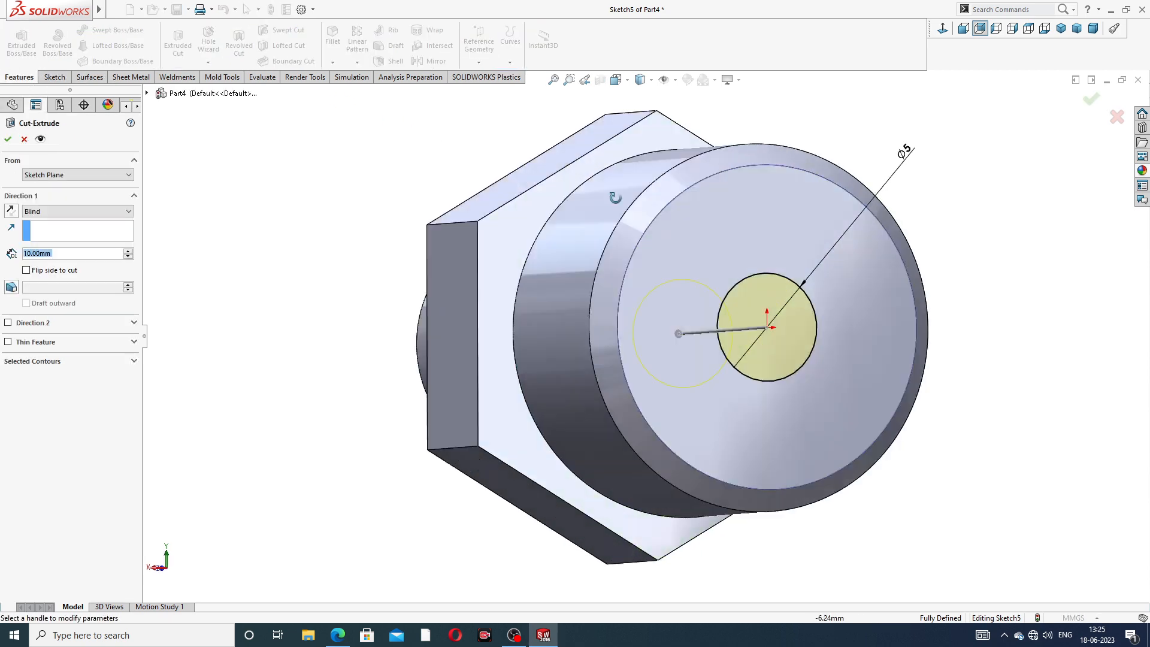
click(68, 211)
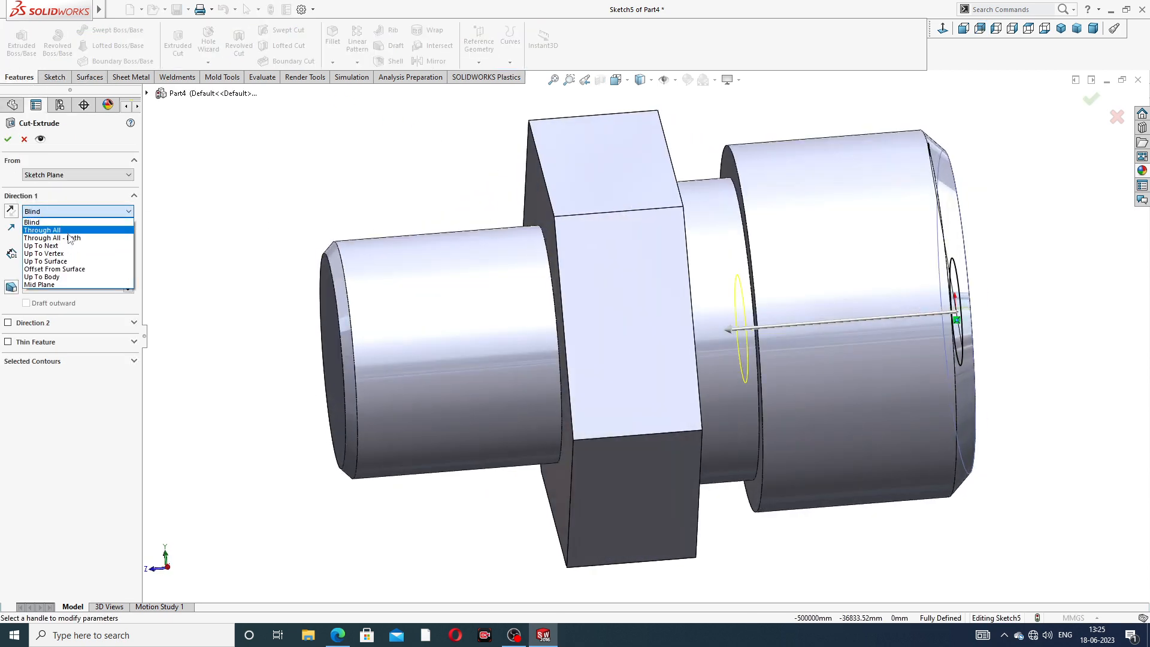
click(73, 231)
click(8, 139)
middle_drag(1049, 205, 949, 213)
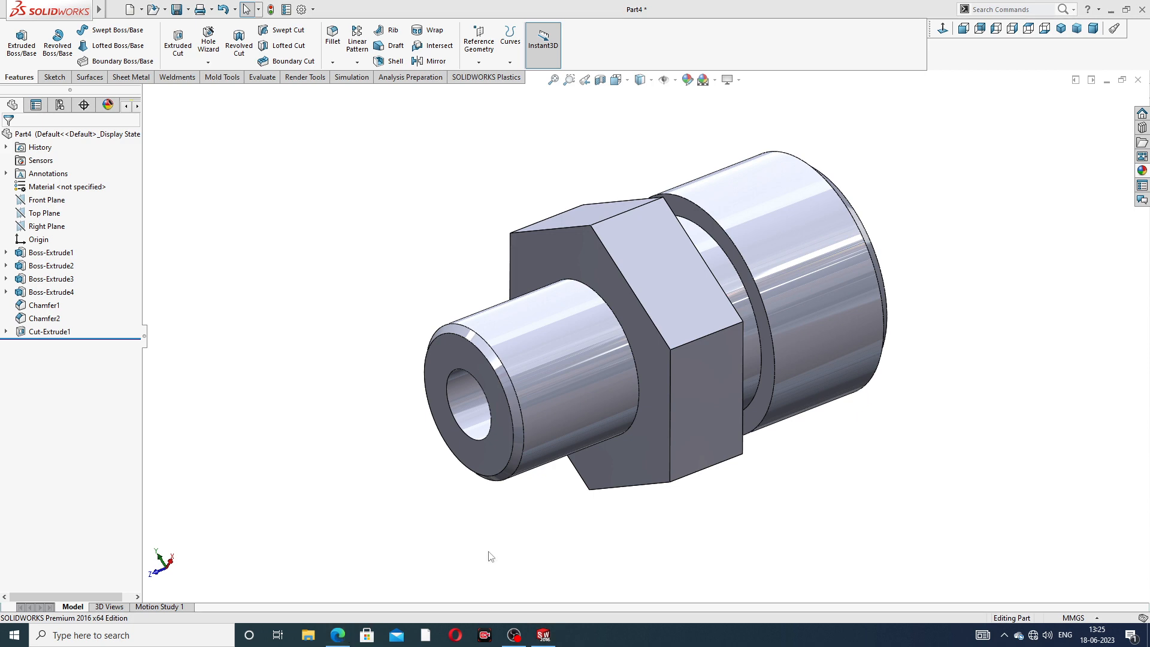
Check the brass fitting PDF drawing in the browser, return to the part and start a sketch on the Top Plane
click(338, 635)
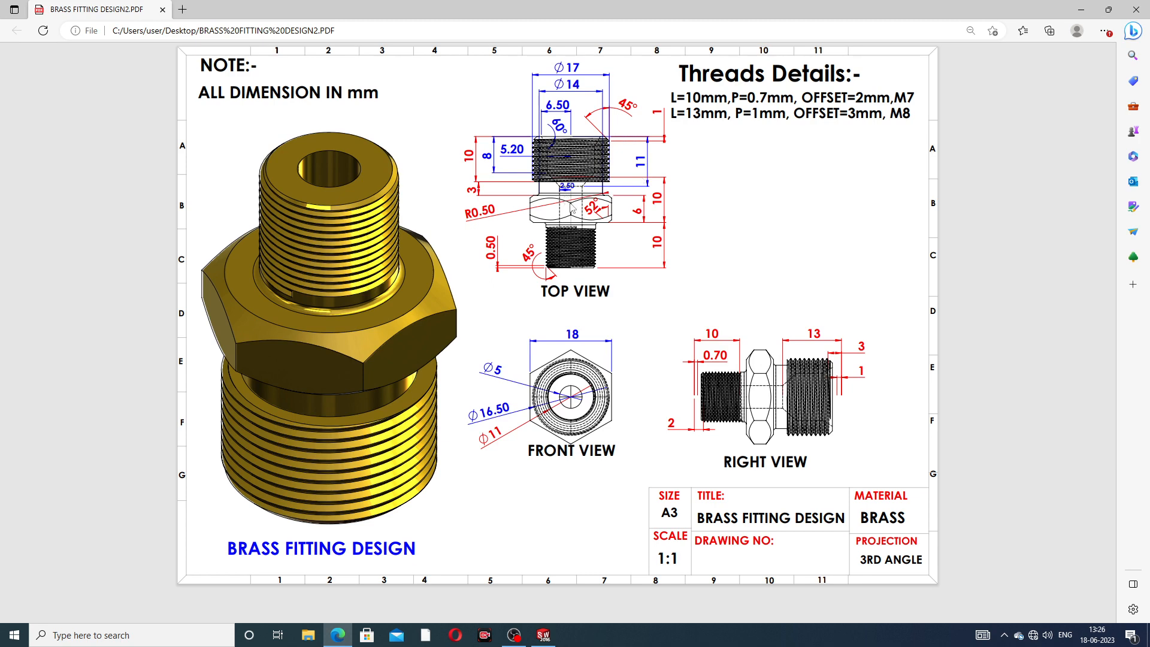
click(338, 636)
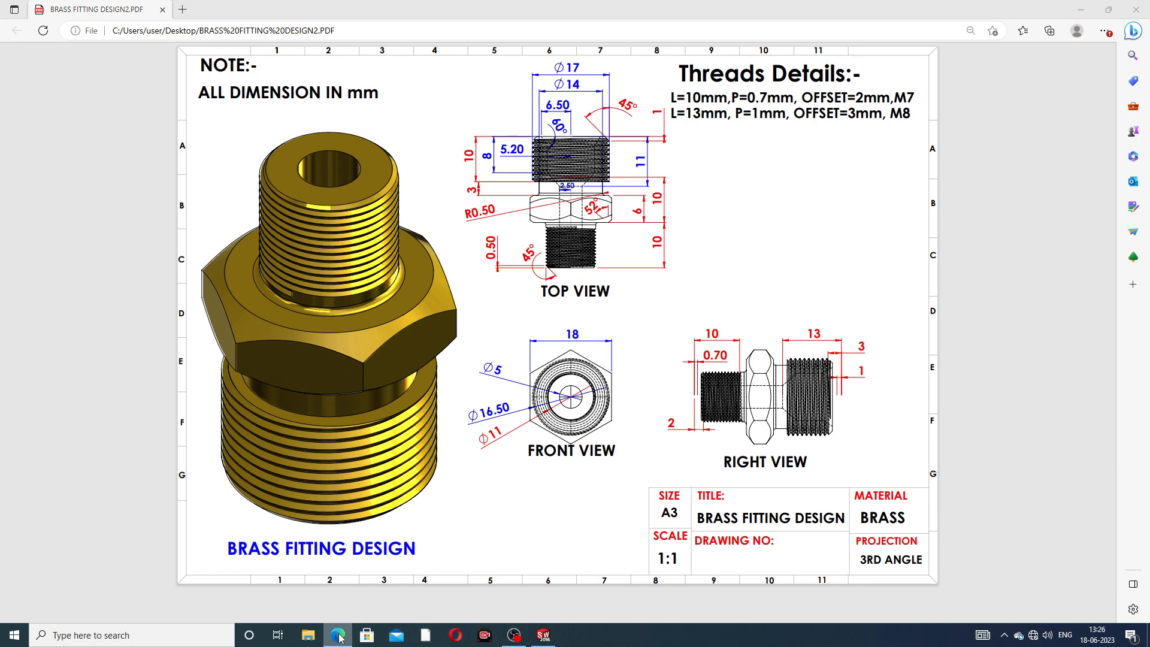
middle_drag(733, 330, 810, 238)
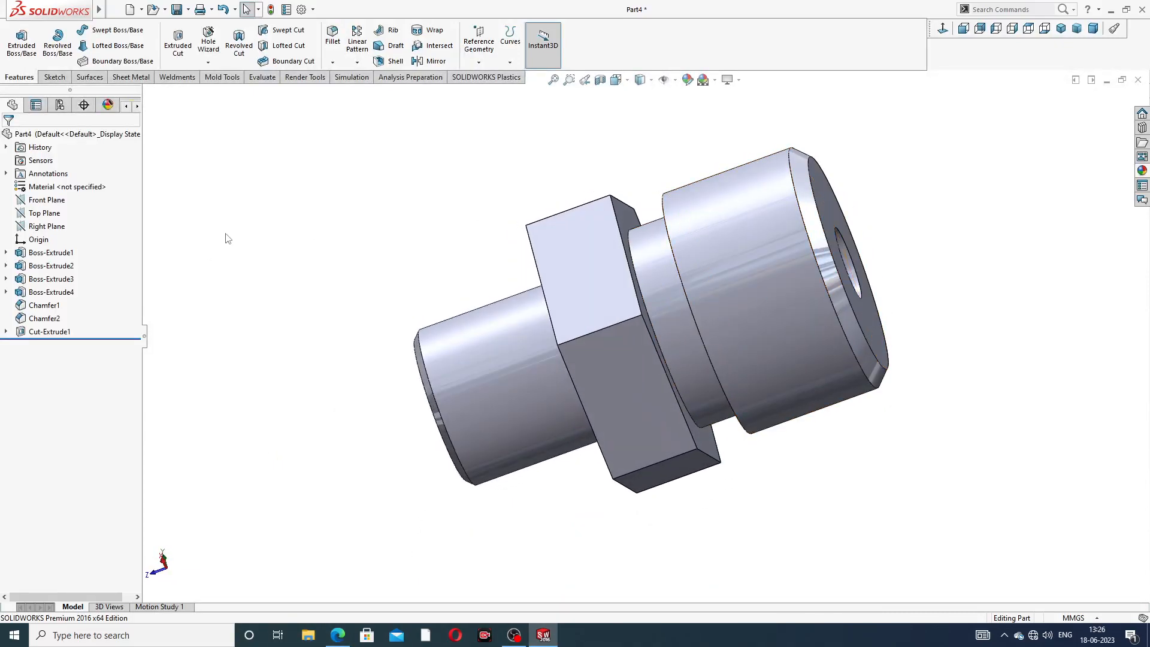
click(46, 214)
click(68, 207)
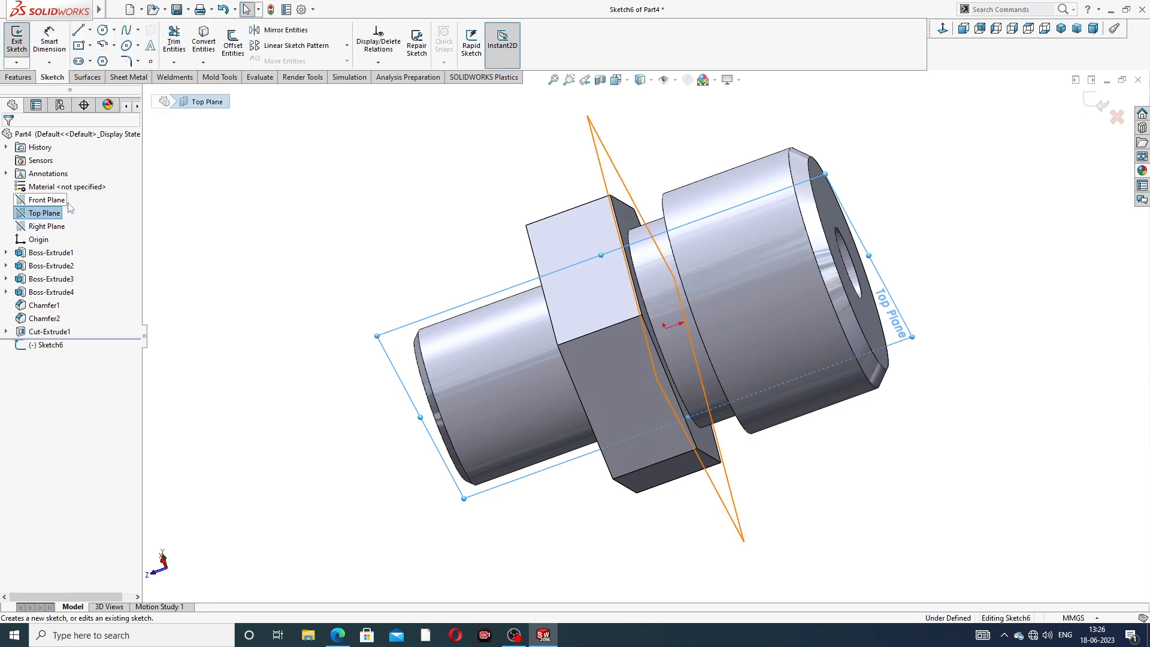
click(943, 28)
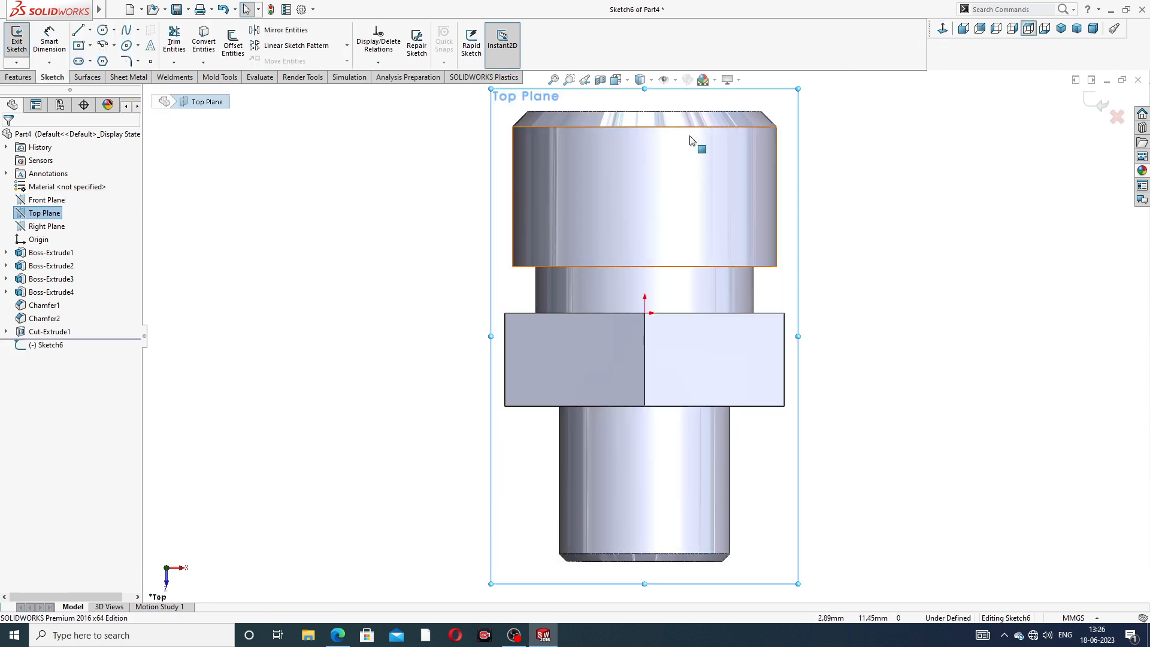
Draw a vertical centerline from the midpoint of the large cylinder's end edge to the origin
click(90, 31)
click(107, 57)
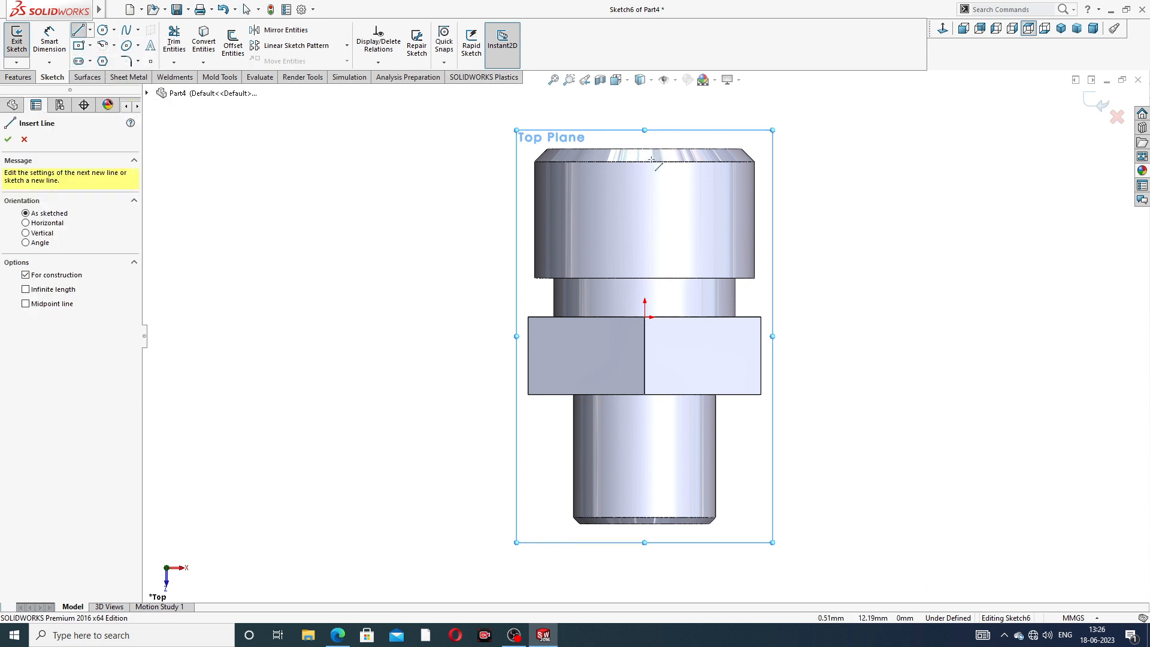
scroll(652, 160, down, 2)
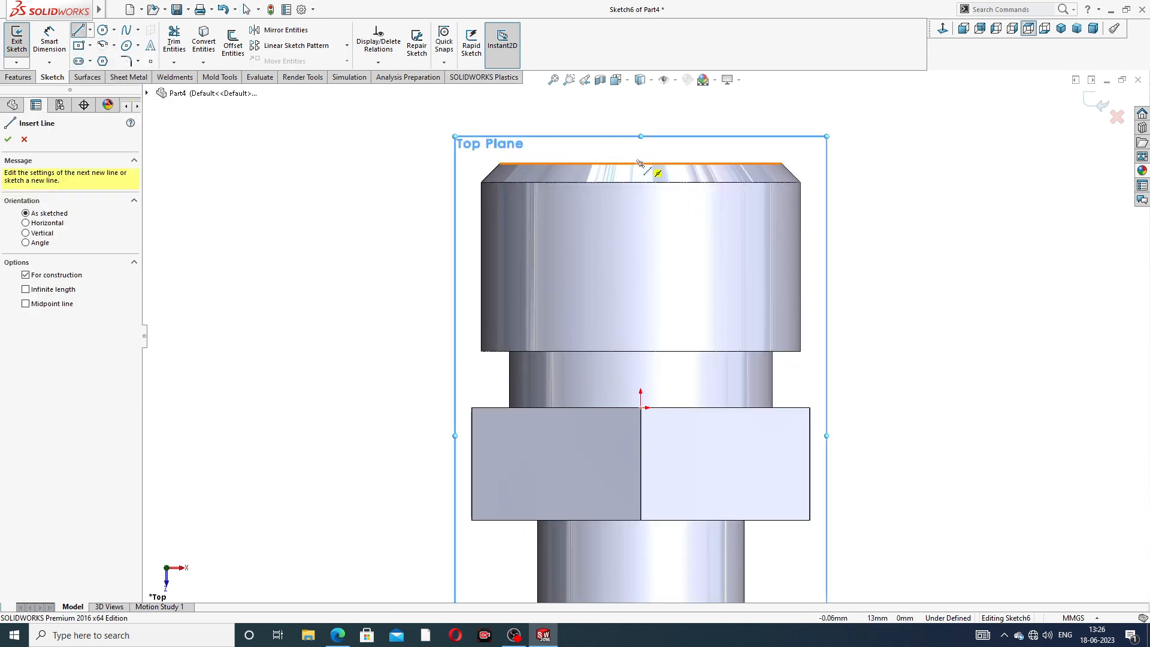
click(640, 163)
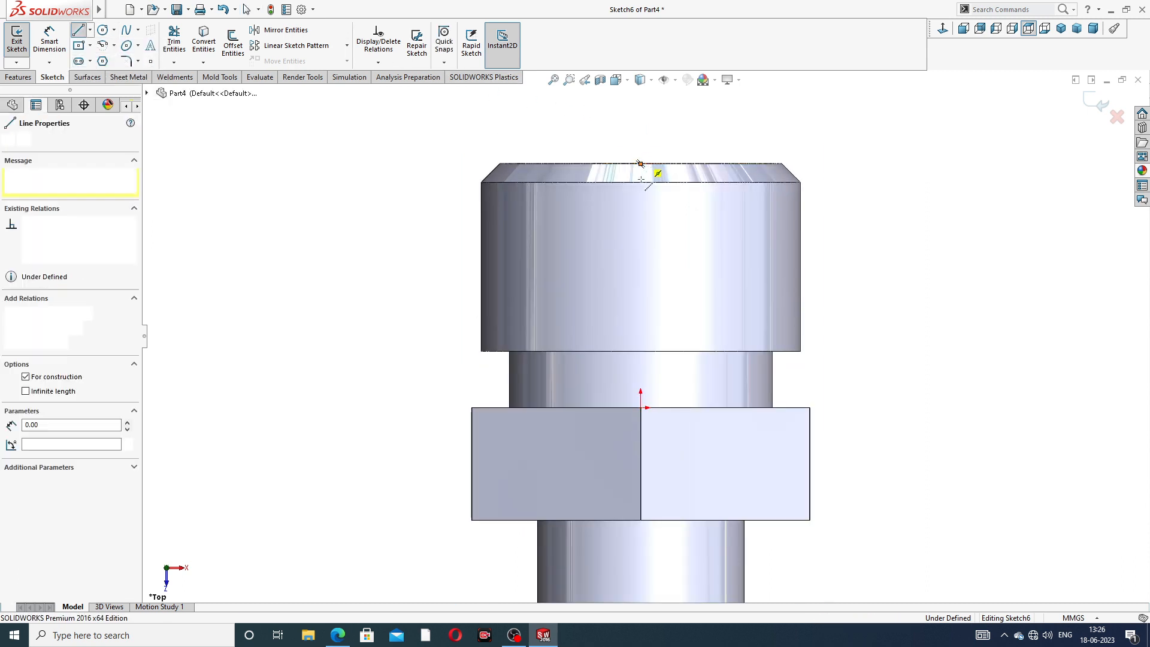
click(641, 407)
right_click(804, 237)
click(830, 284)
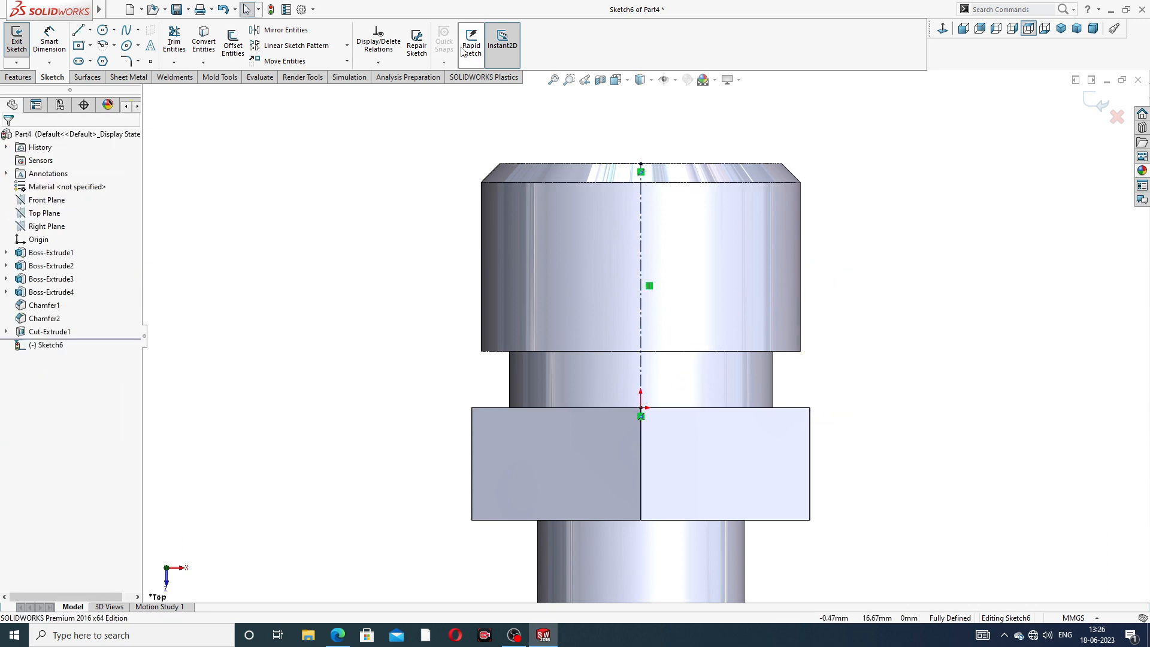
Draw a closed six-line inner profile beside the centerline, about 4.1 mm wide along the end edge and 9.6 mm deep, with slanted entry and floor corner
click(78, 30)
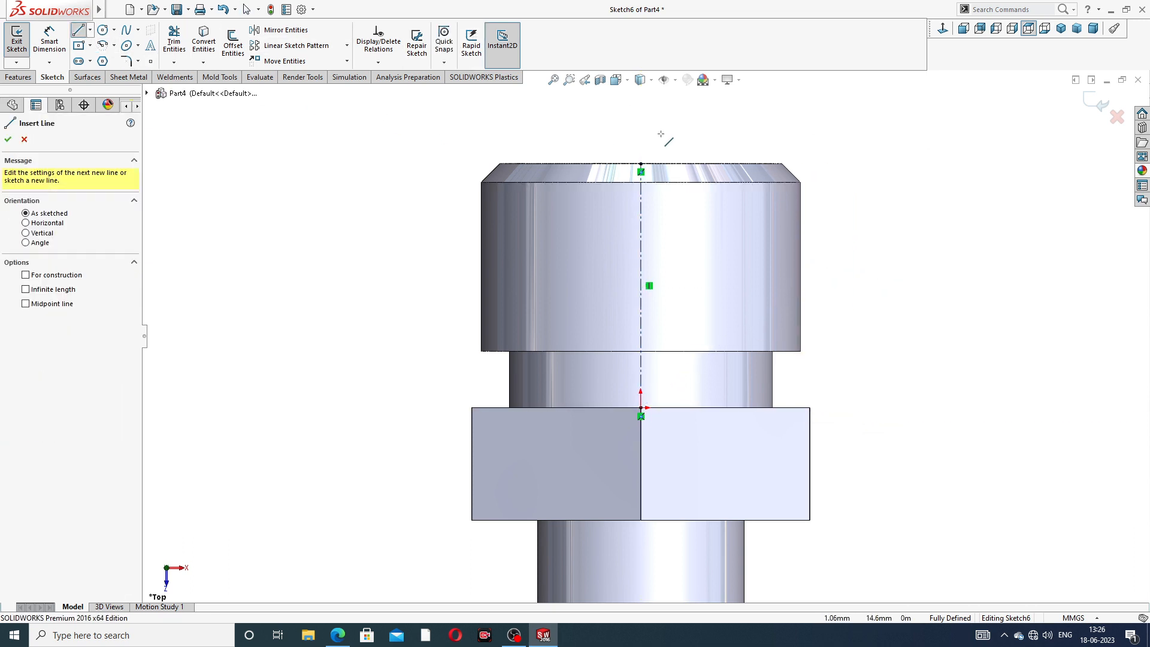
click(640, 164)
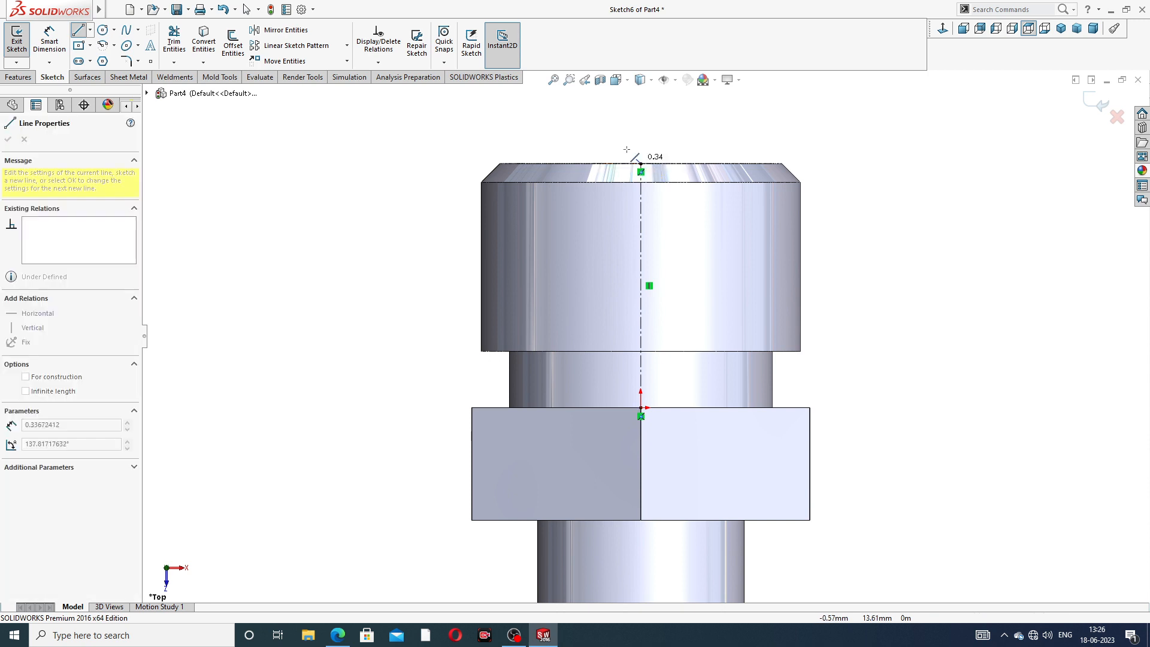
click(563, 163)
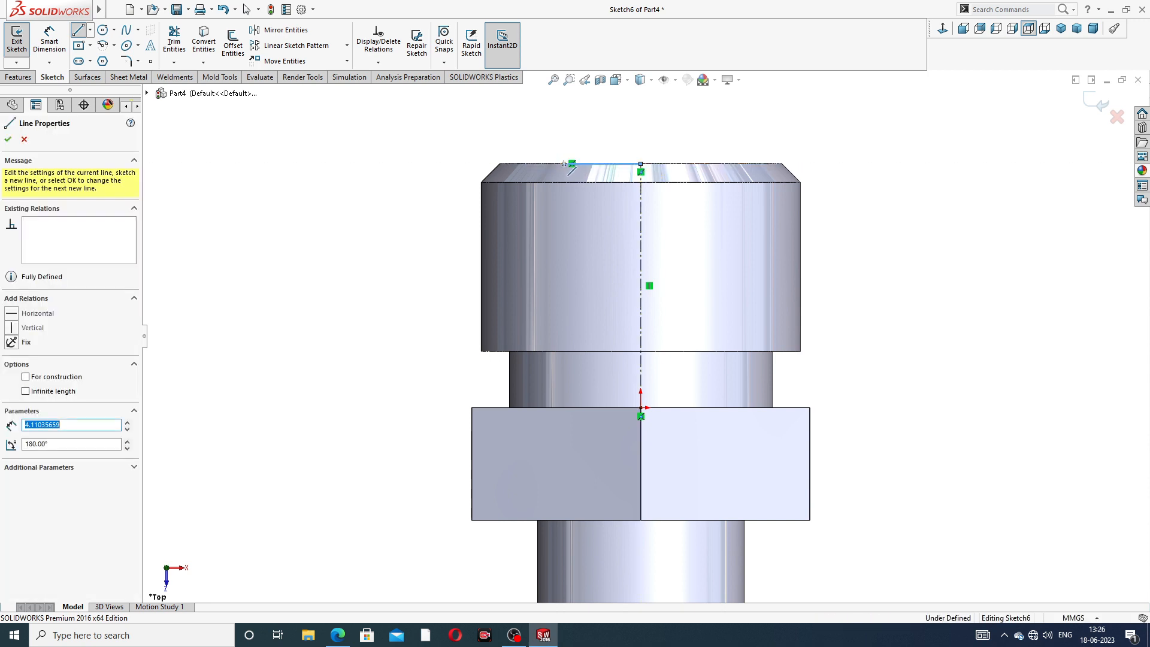
click(572, 207)
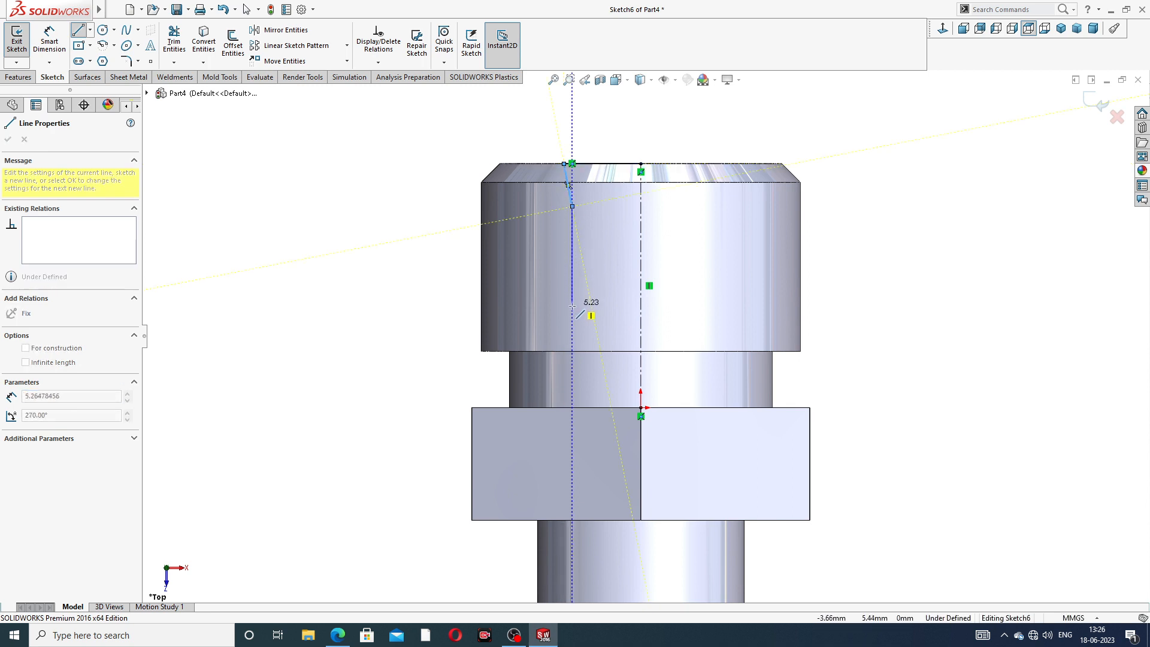
click(572, 329)
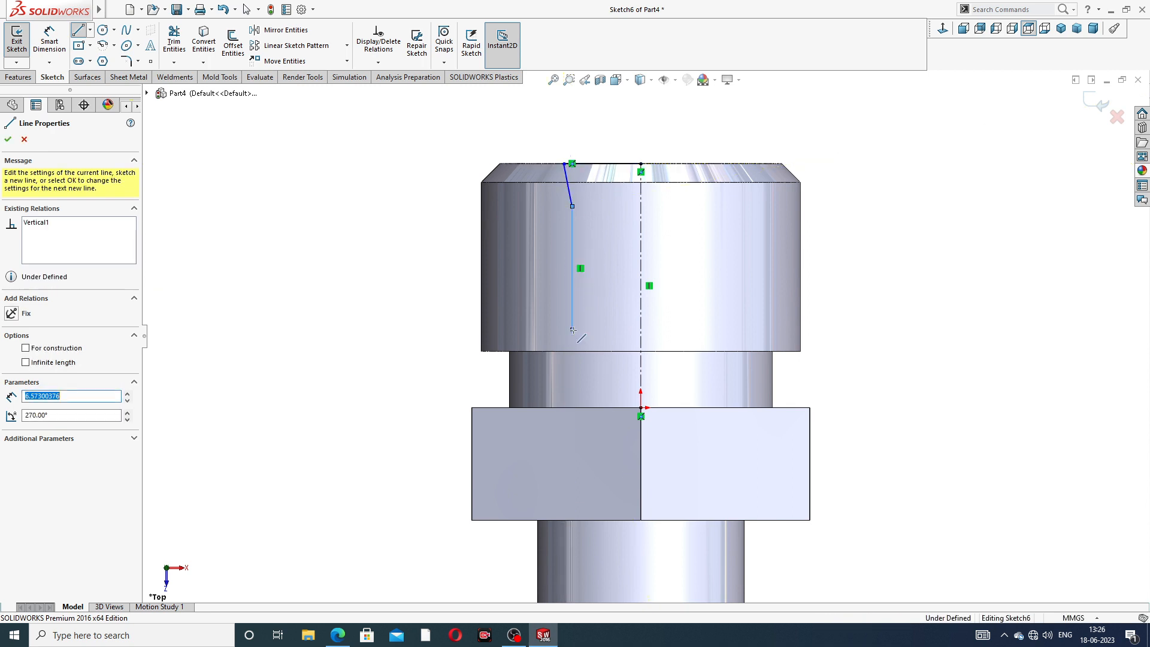
click(617, 344)
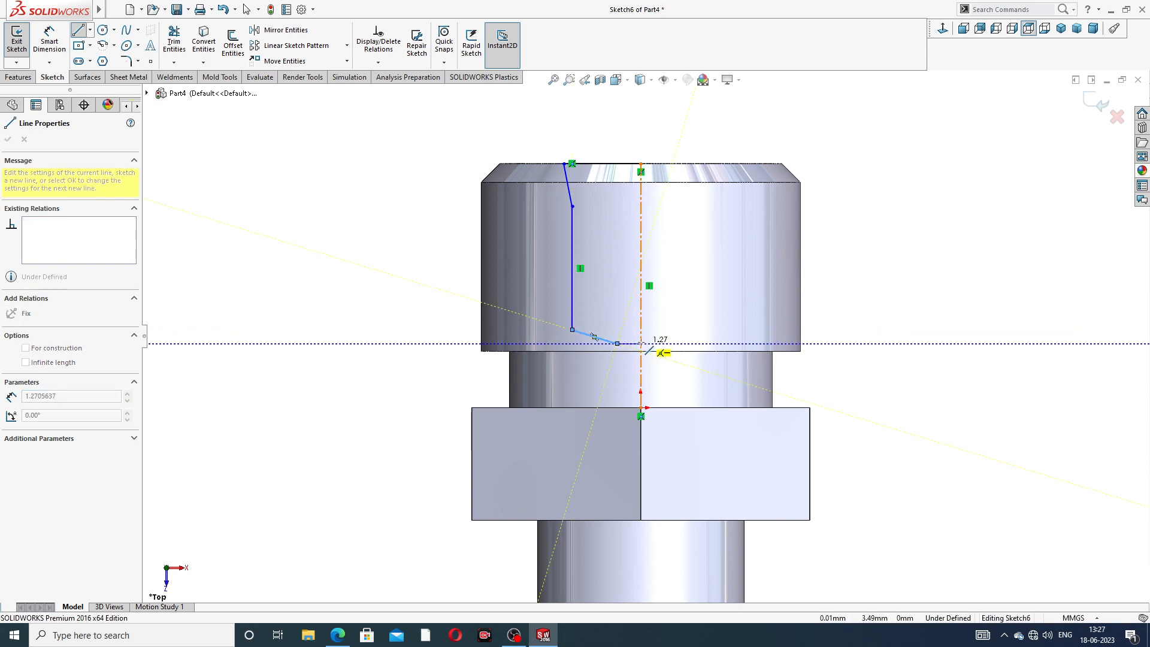
click(641, 344)
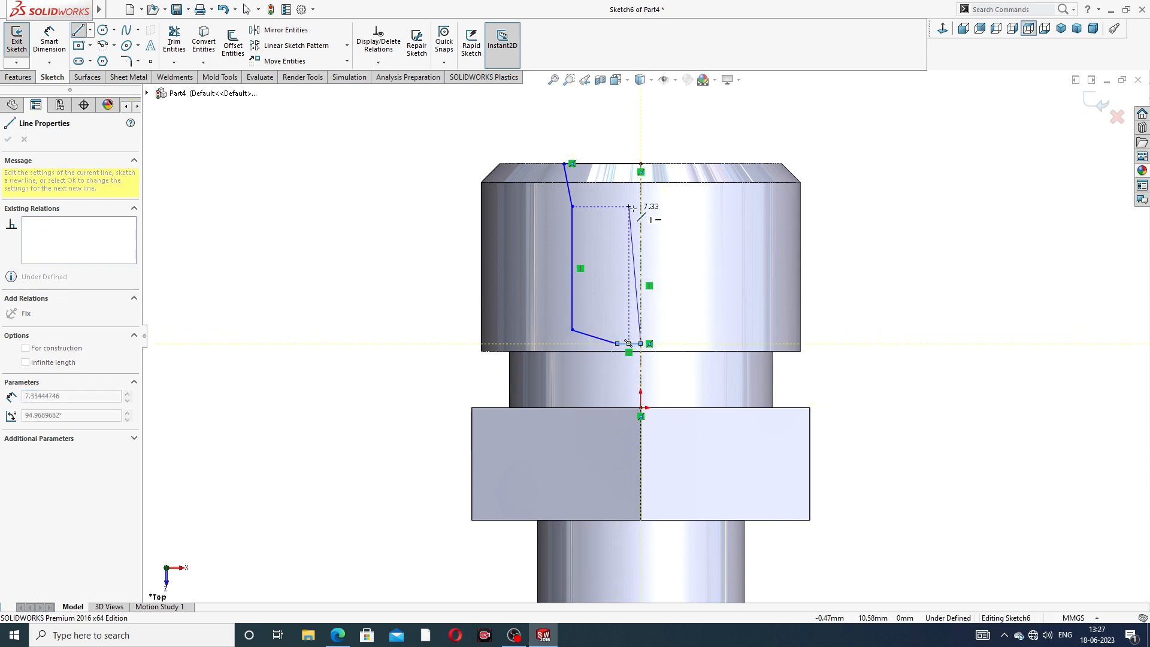
click(640, 163)
right_click(729, 126)
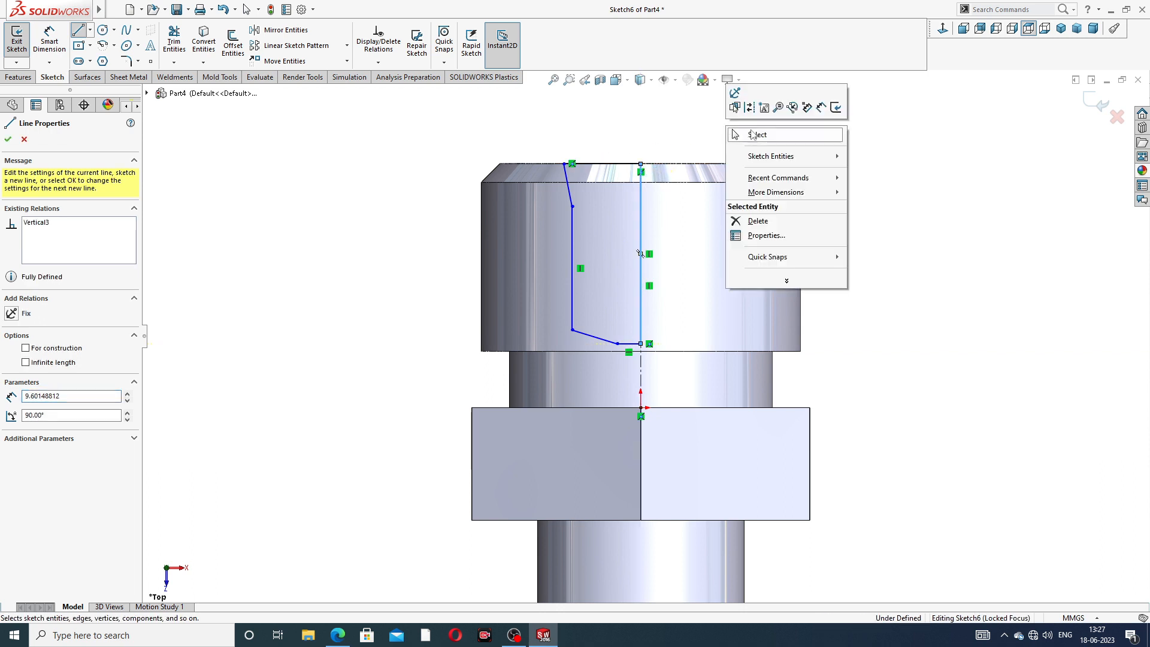
click(743, 136)
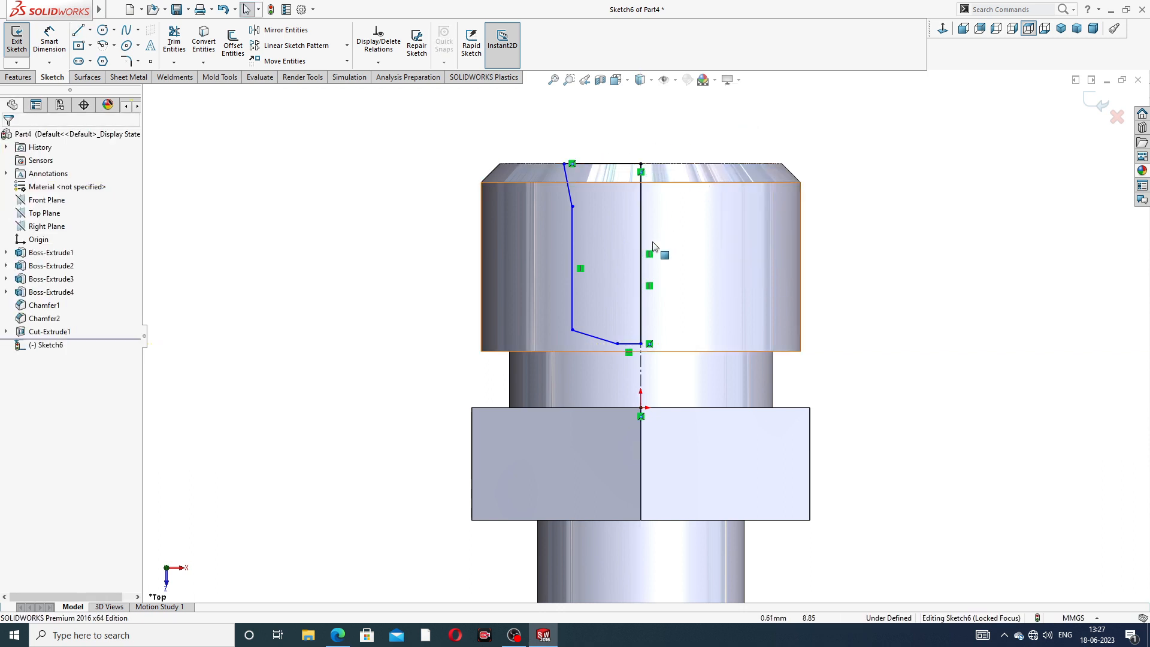
Reshape the profile by moving its short bottom line to about 10.4 mm below the end edge and extending it to about 1.75 mm long
scroll(647, 246, down, 1)
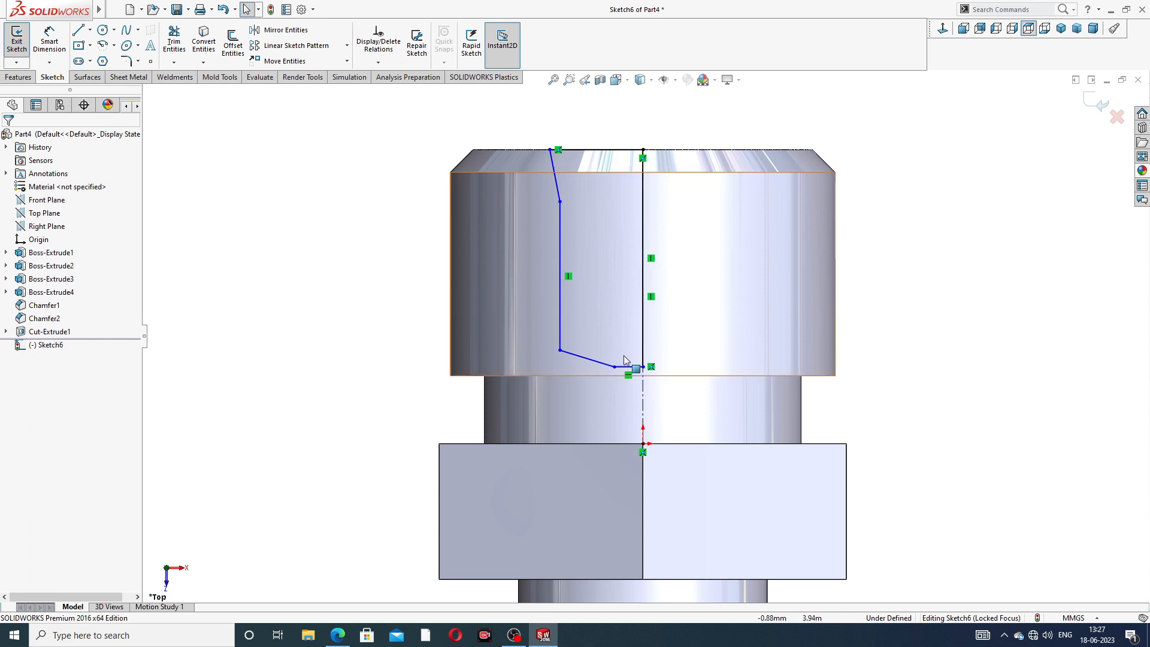
mouse_move(626, 366)
mouse_down()
mouse_move(625, 389)
mouse_move(557, 370)
mouse_move(612, 375)
mouse_move(629, 392)
mouse_move(555, 386)
mouse_up()
click(978, 281)
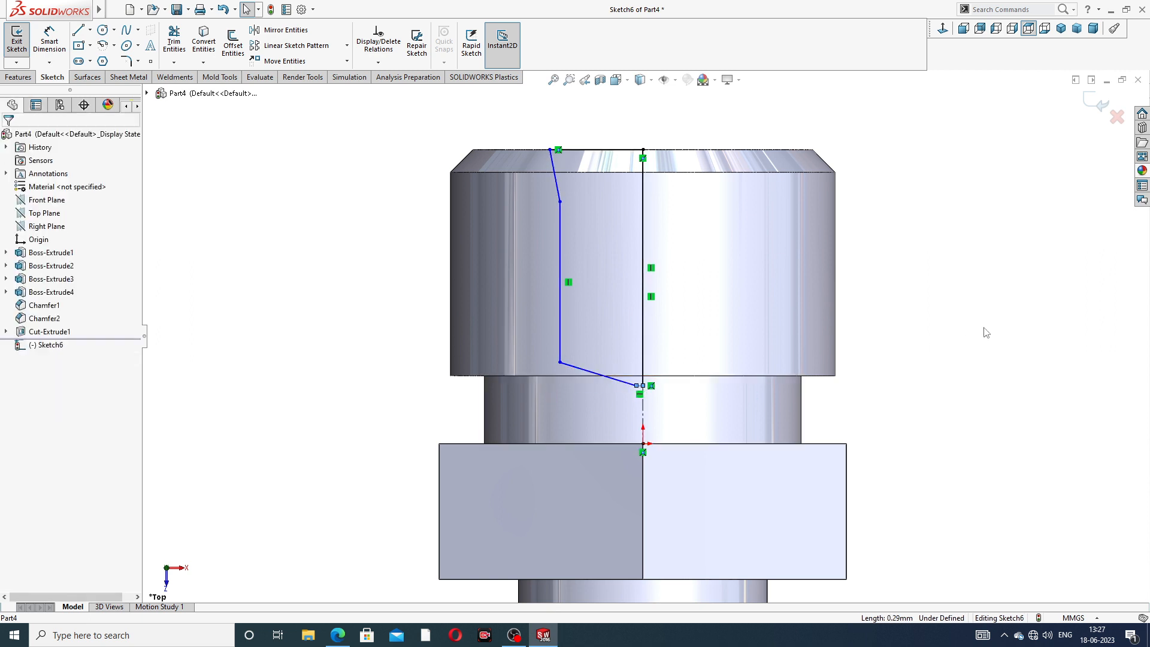
click(614, 384)
drag(614, 384, 612, 387)
click(917, 287)
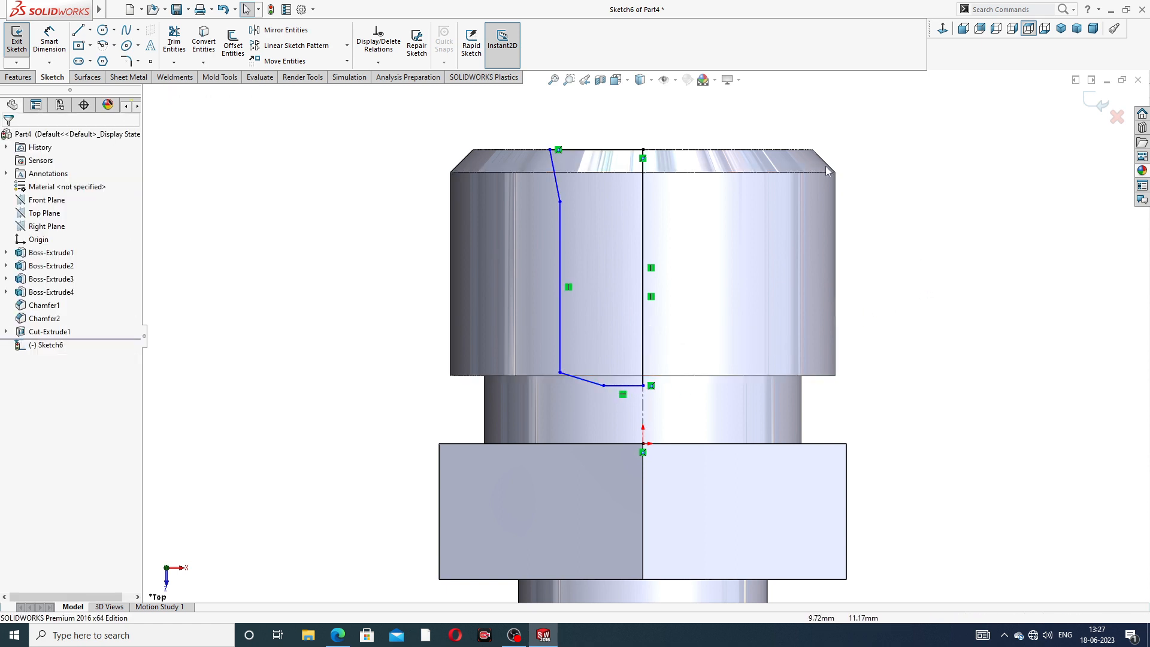
Dimension the distance between the profile's top and bottom lines as 11 mm
click(50, 40)
click(635, 150)
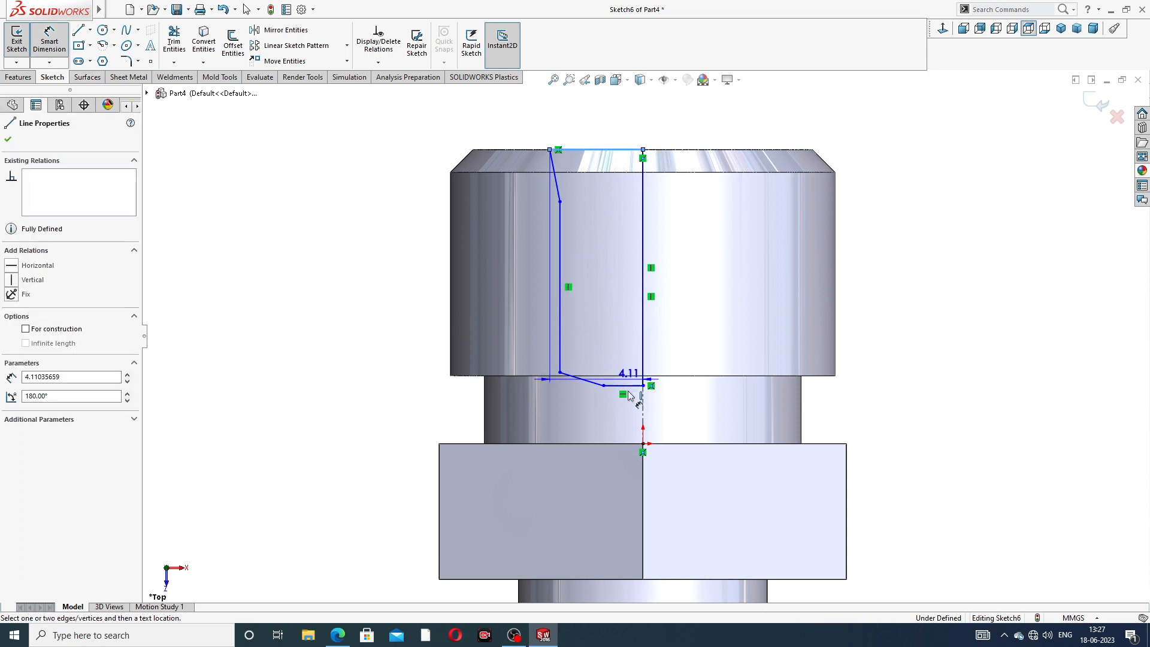
click(623, 385)
click(885, 293)
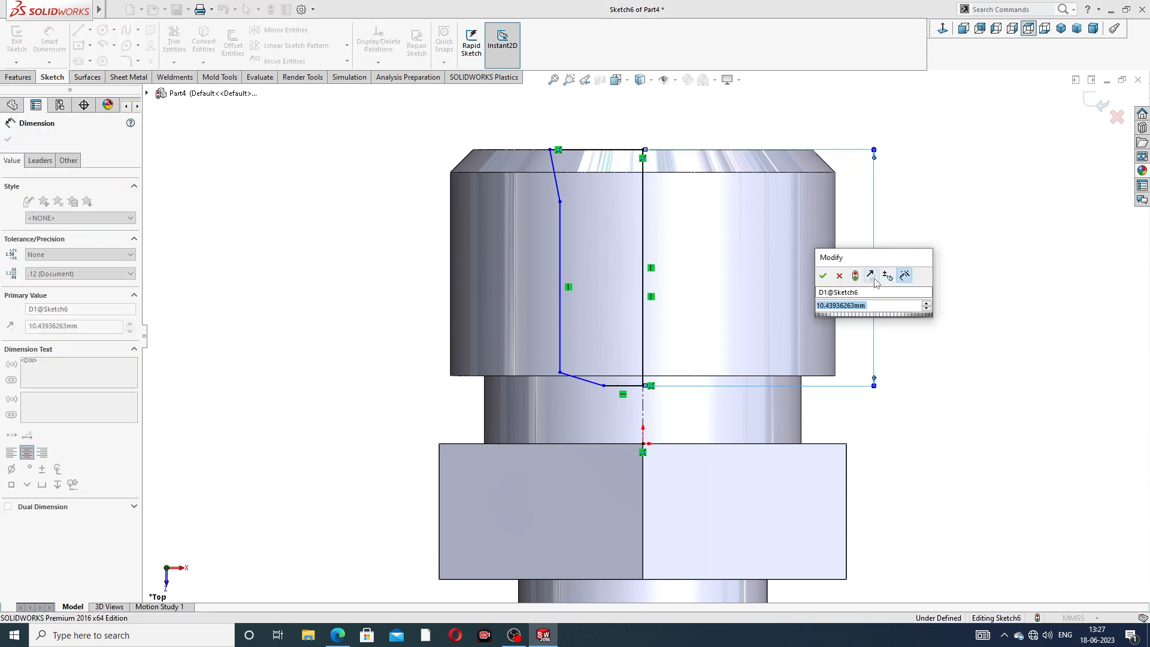
text(11)
key(Return)
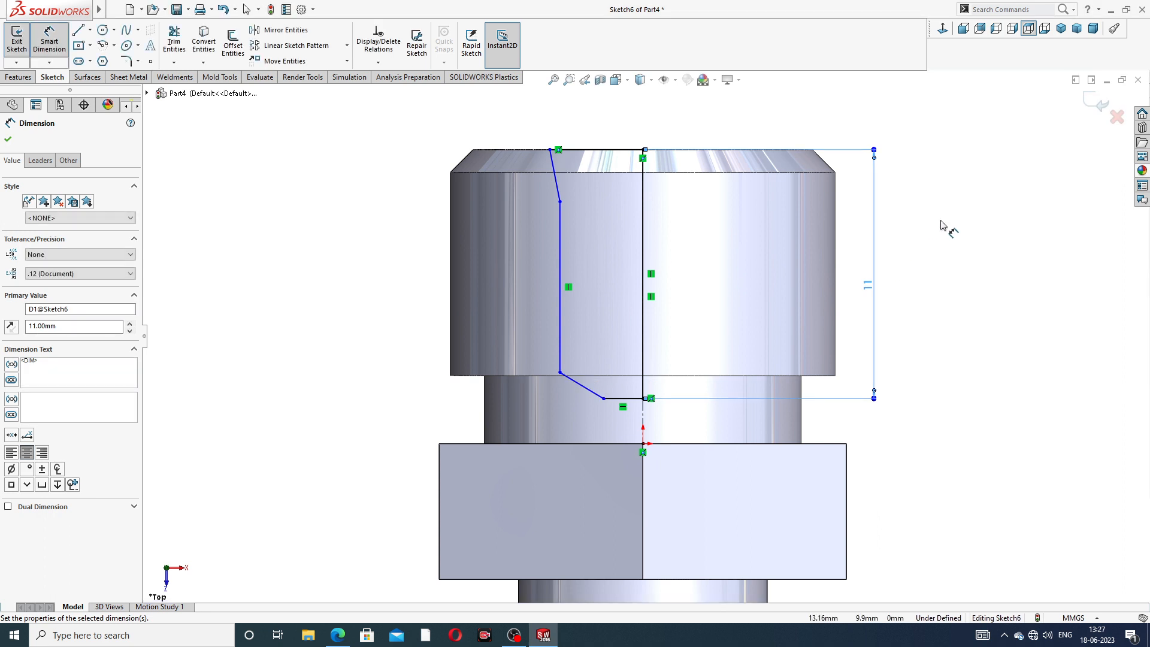
Dimension the length of the profile's top line as 6.5 mm
click(586, 150)
click(579, 136)
text(6.5)
key(Return)
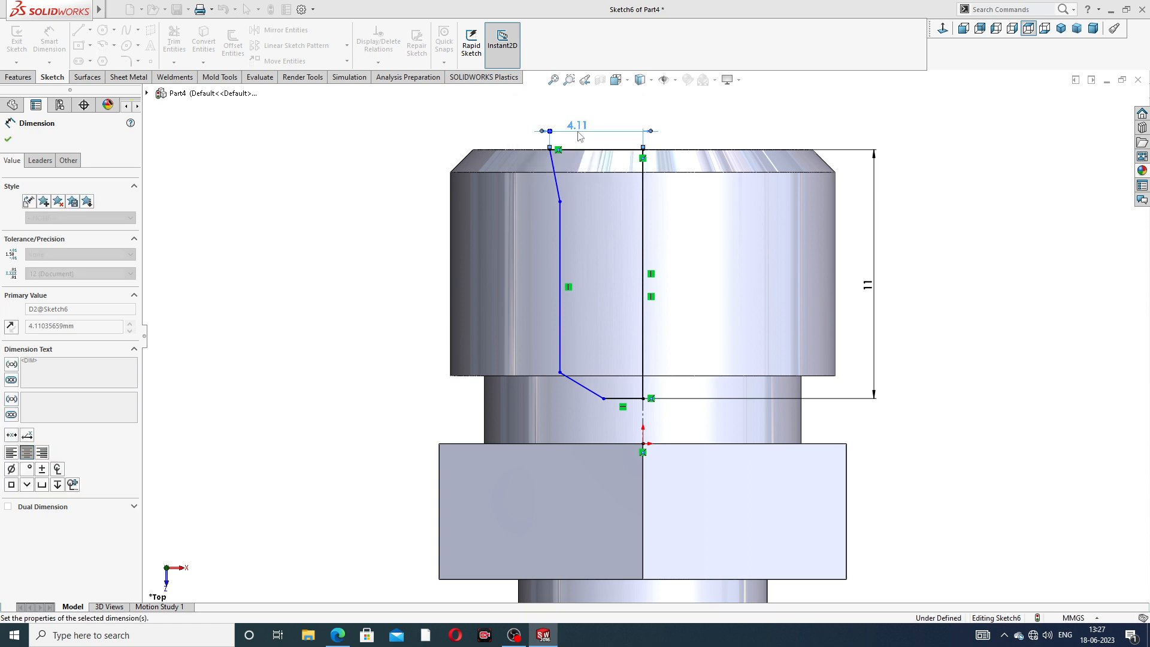
Dimension the angle between the top line and the adjoining slanted line as 60°
click(510, 151)
click(504, 179)
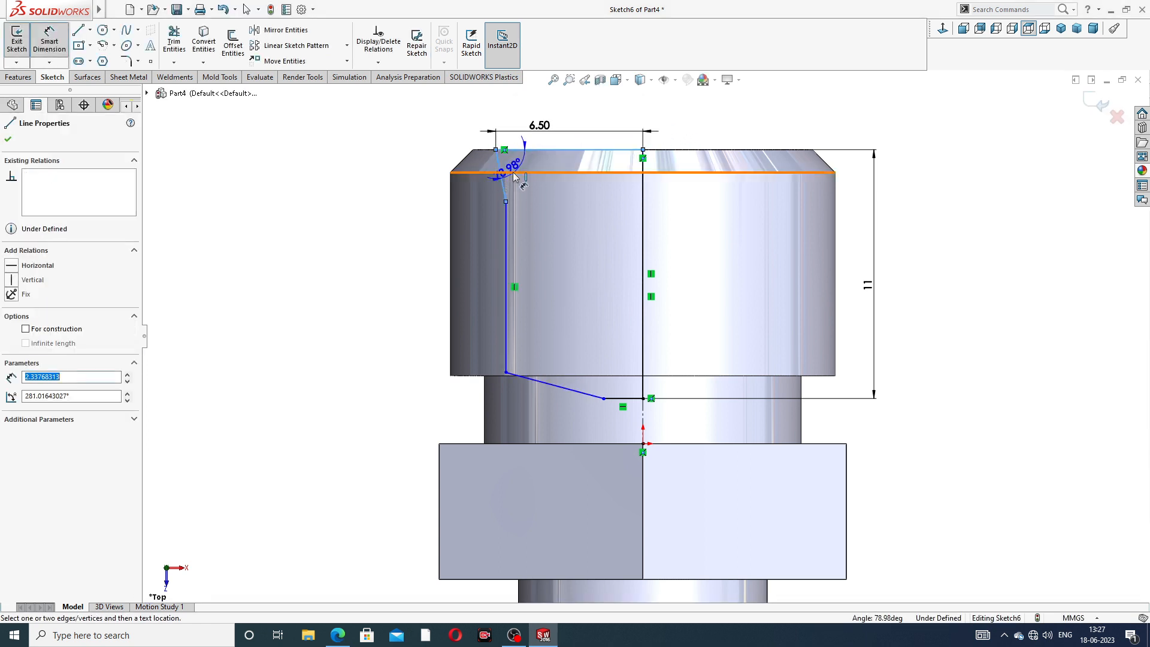
click(525, 173)
text(60)
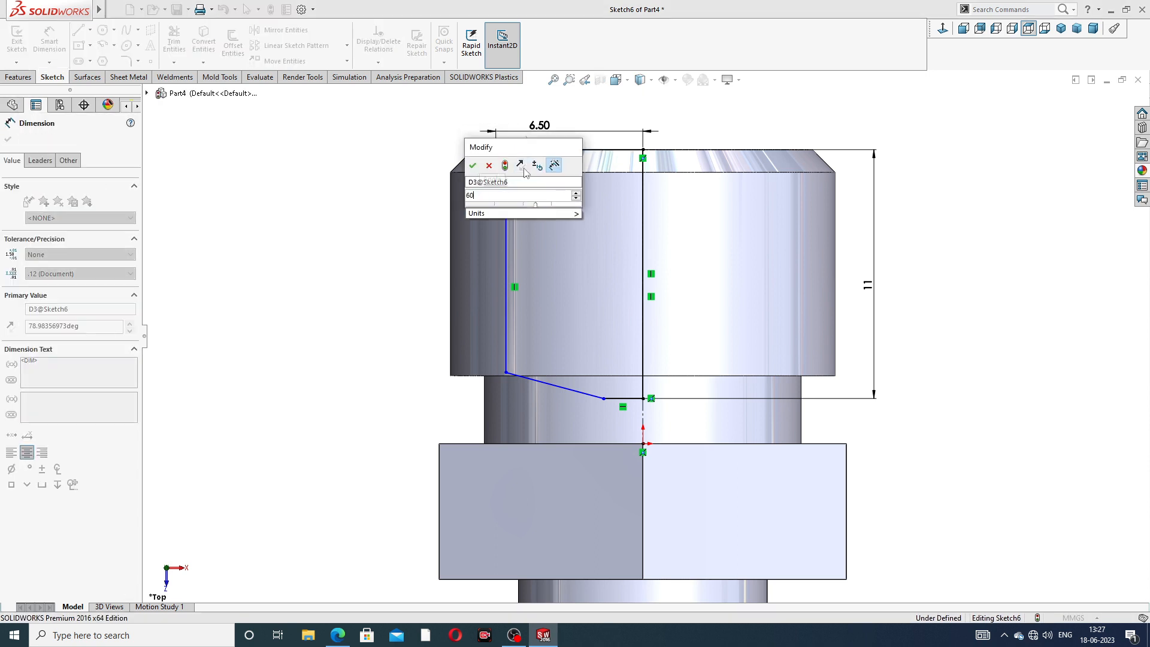
key(Return)
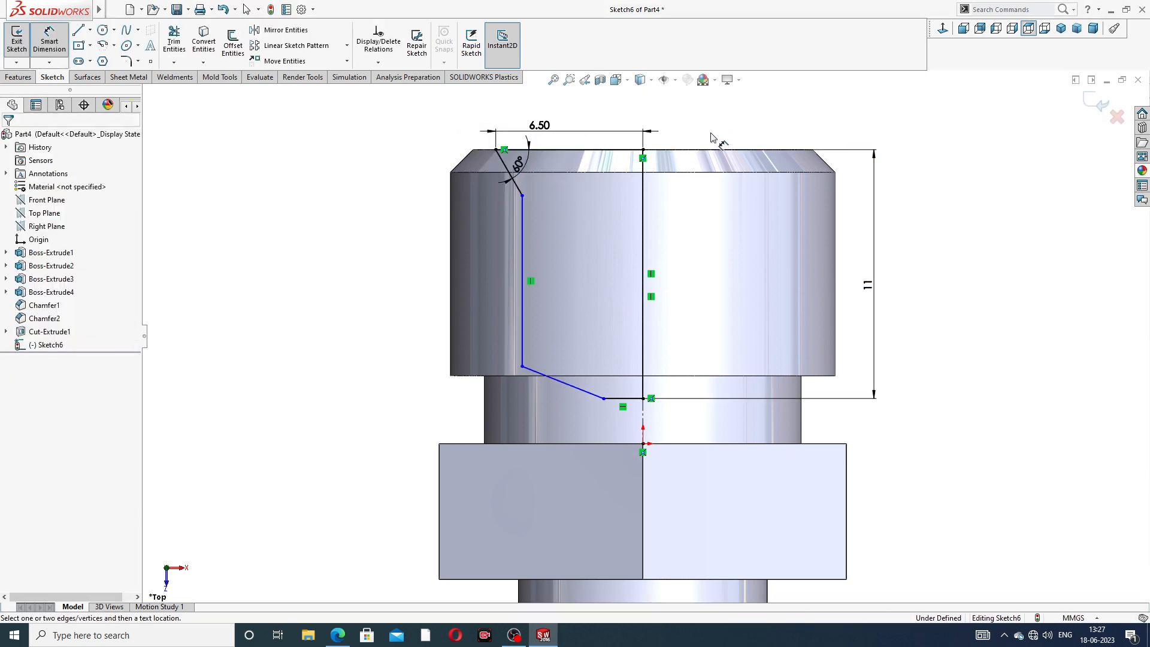
Dimension the length of the profile's outer vertical line as 8 mm
click(523, 237)
click(432, 249)
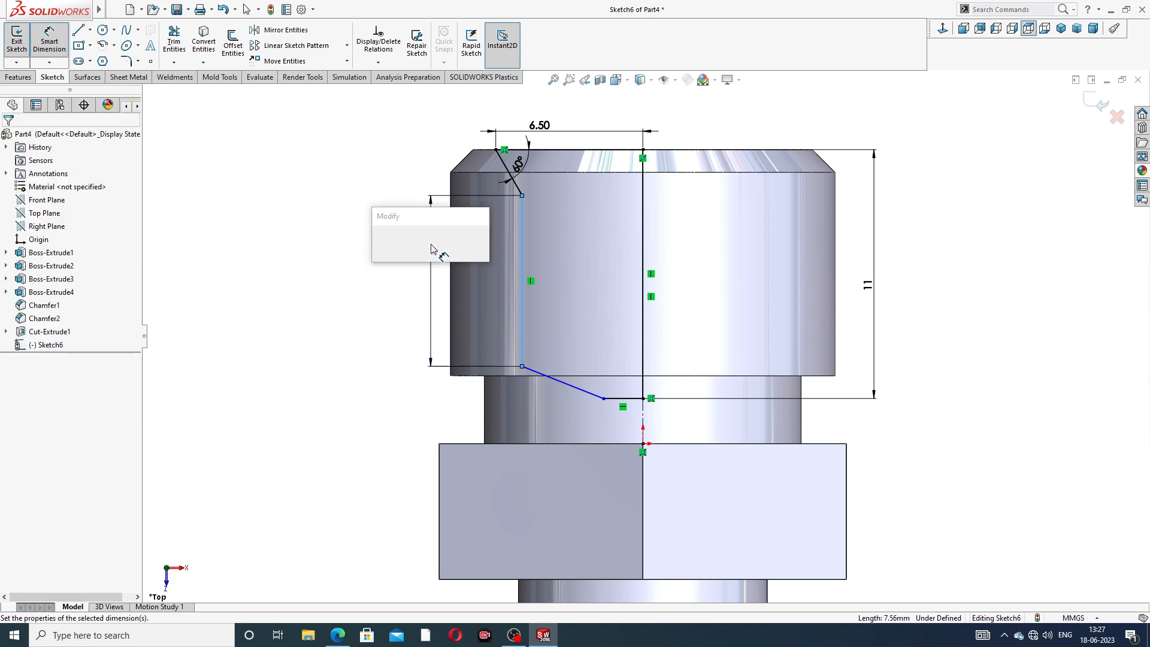
text(8)
key(Return)
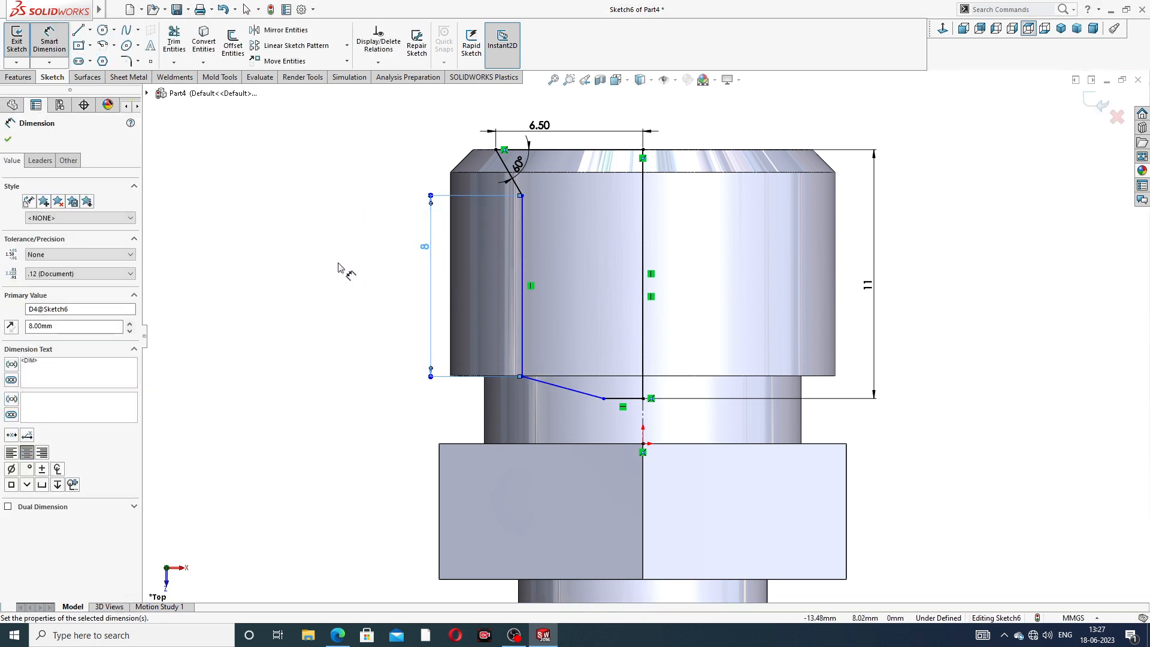
Dimension the length of the profile's short bottom line as 2.5 mm
click(619, 399)
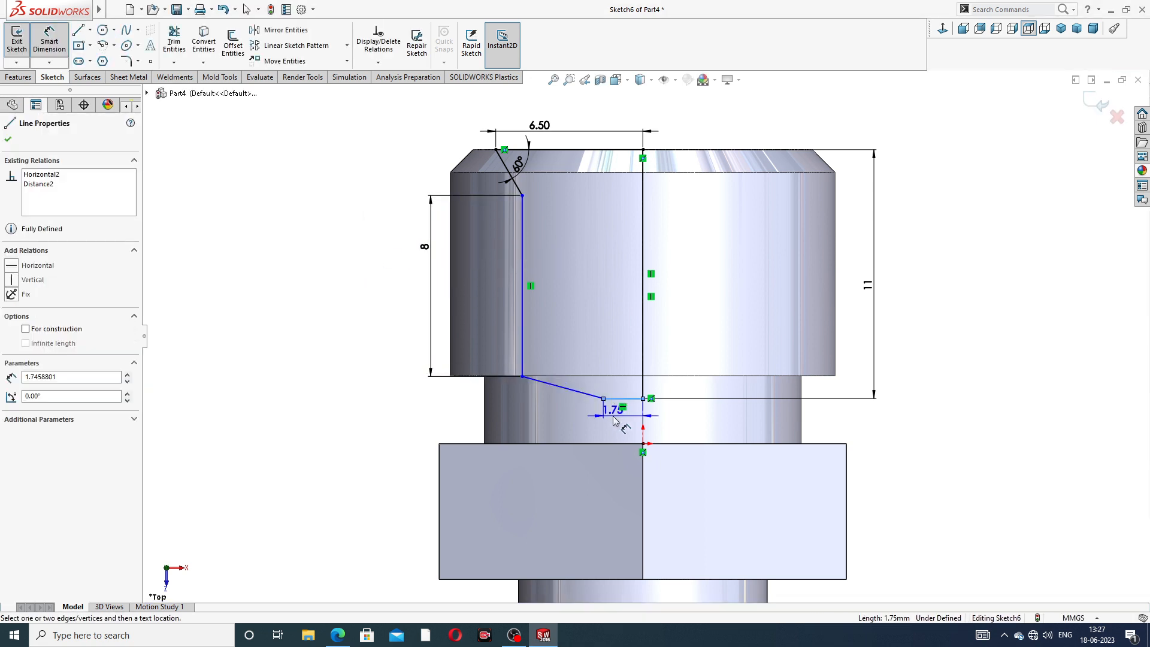
click(621, 423)
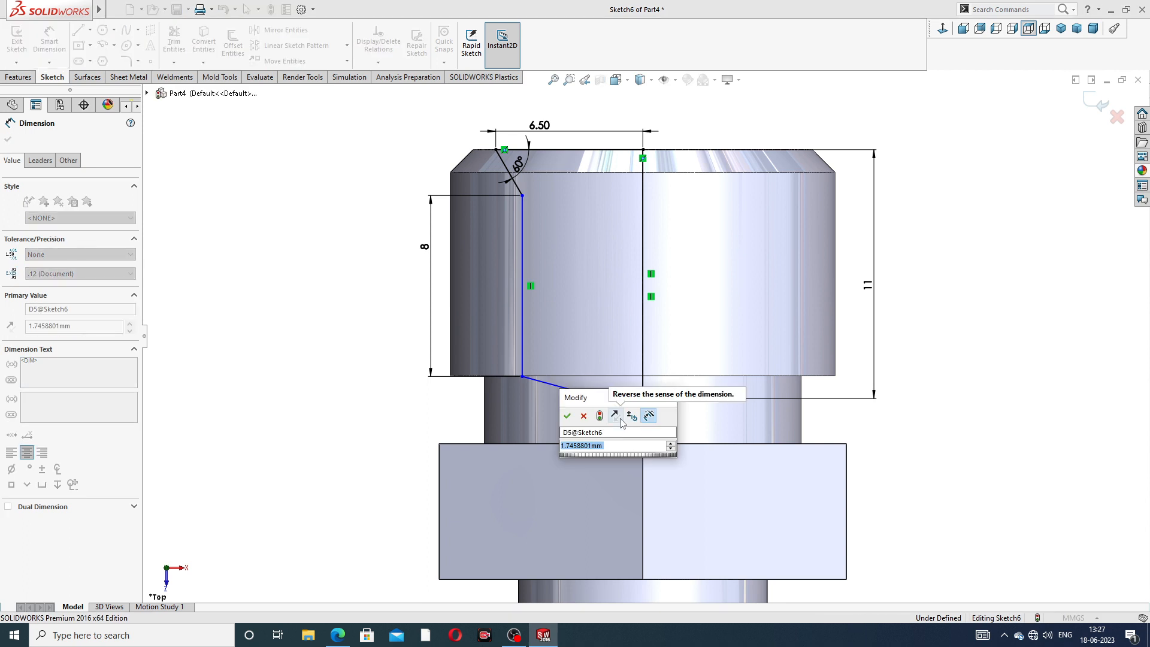
text(2)
text(5)
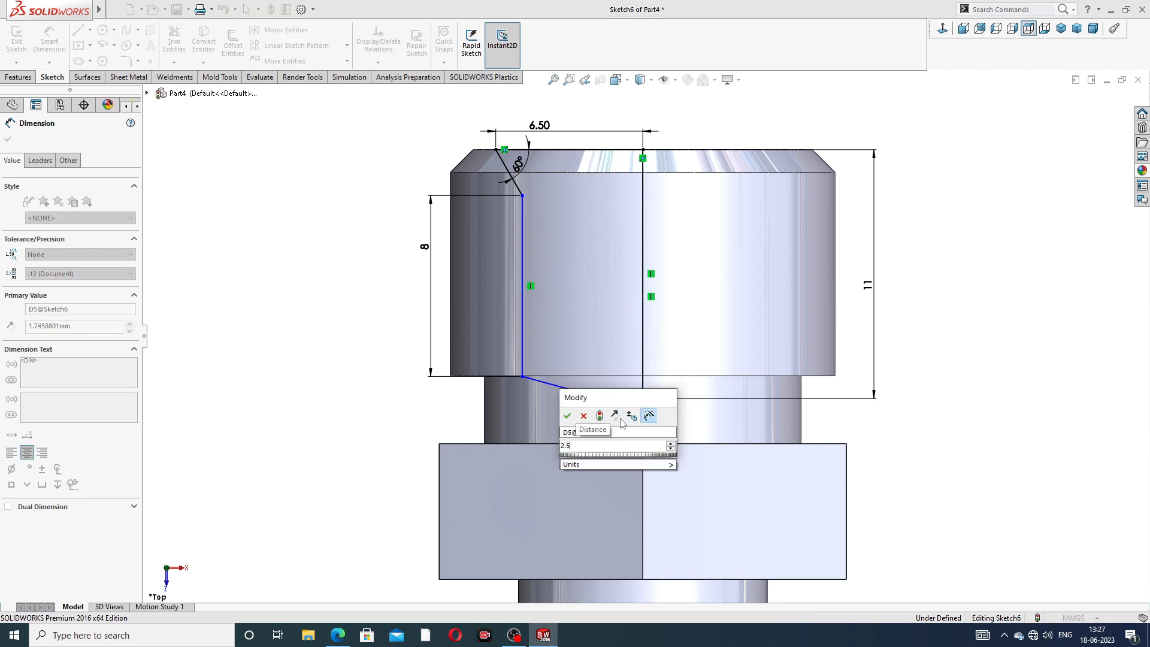
key(Return)
Dimension the distance between the outer vertical line and the line on the center axis as 5.2 mm
click(643, 266)
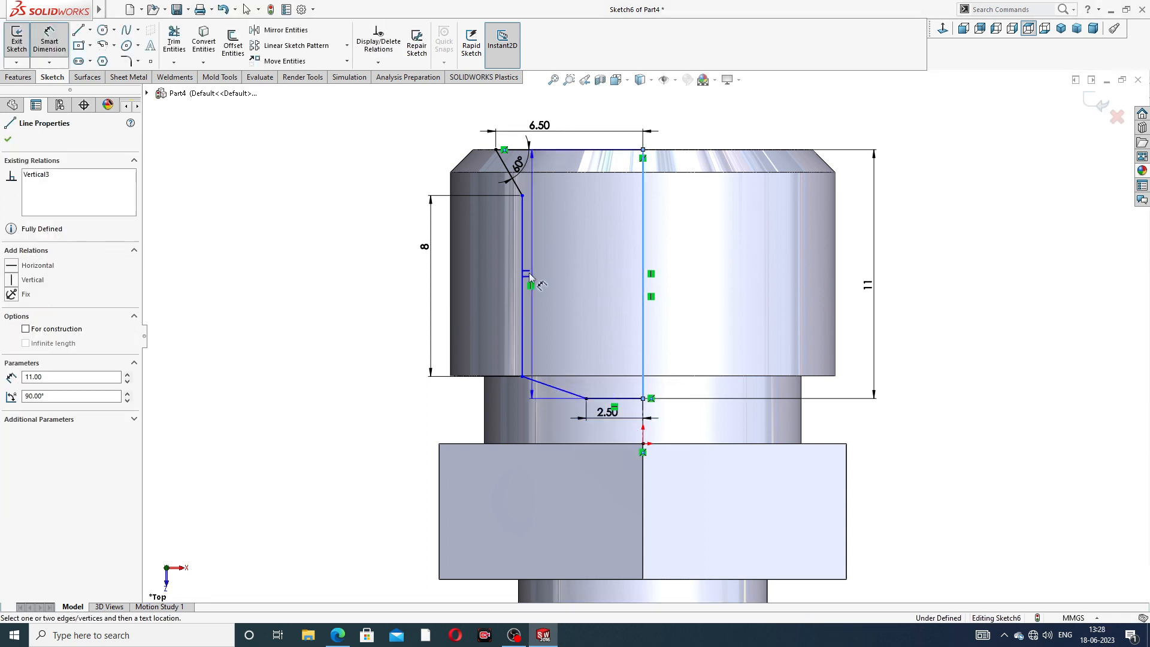
click(522, 271)
click(579, 273)
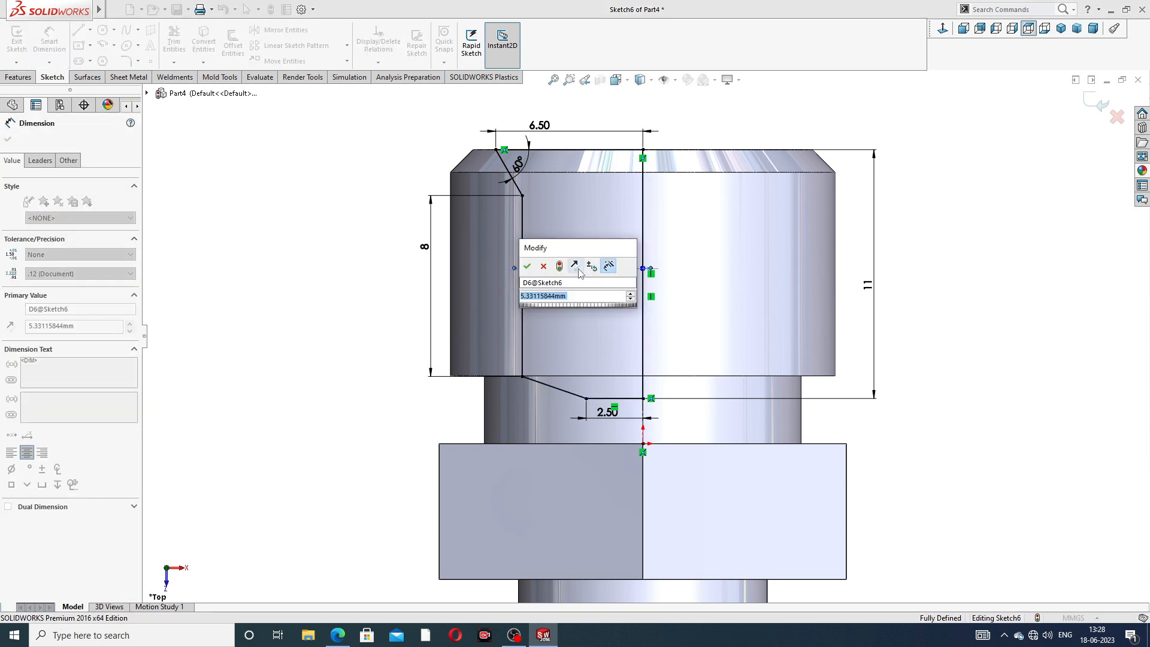
text(5.2)
key(Return)
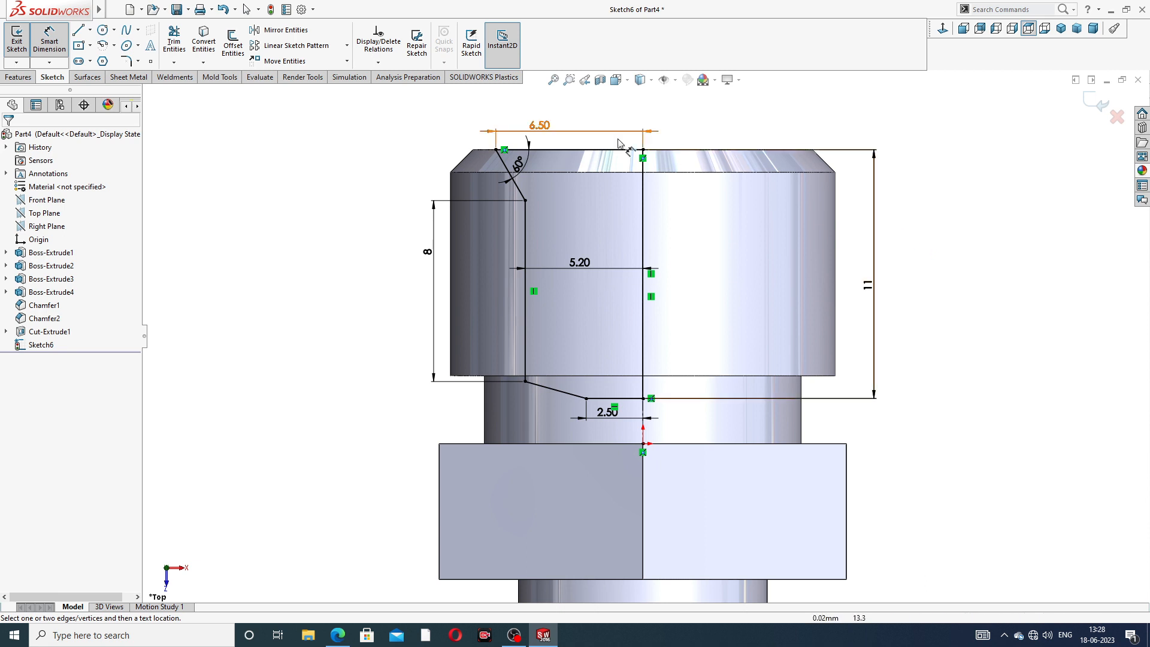
Check the dimensioned inner profile against the brass fitting PDF drawing in the browser and return to the part
middle_drag(673, 329, 672, 304)
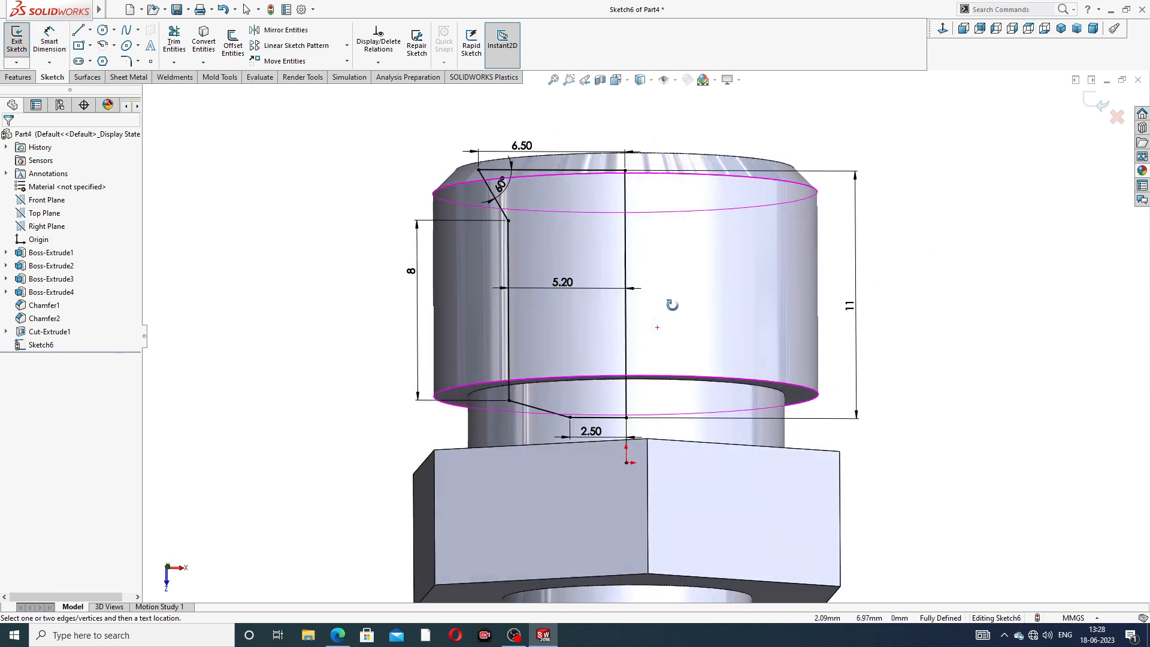
click(943, 28)
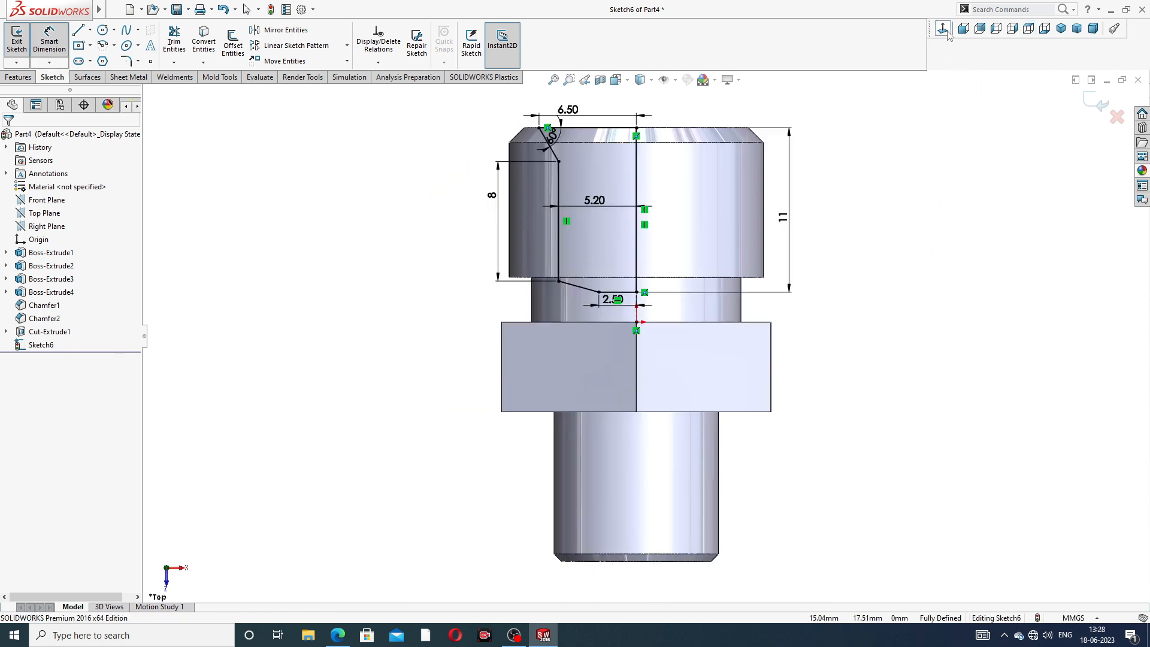
right_click(895, 171)
click(920, 179)
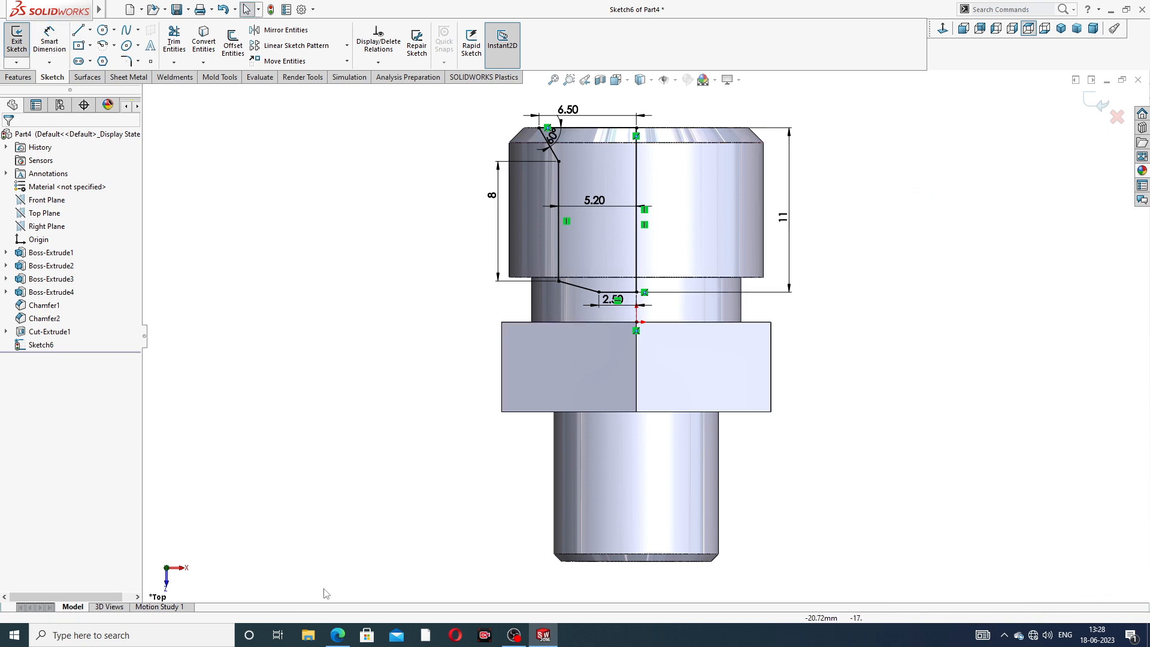
click(383, 569)
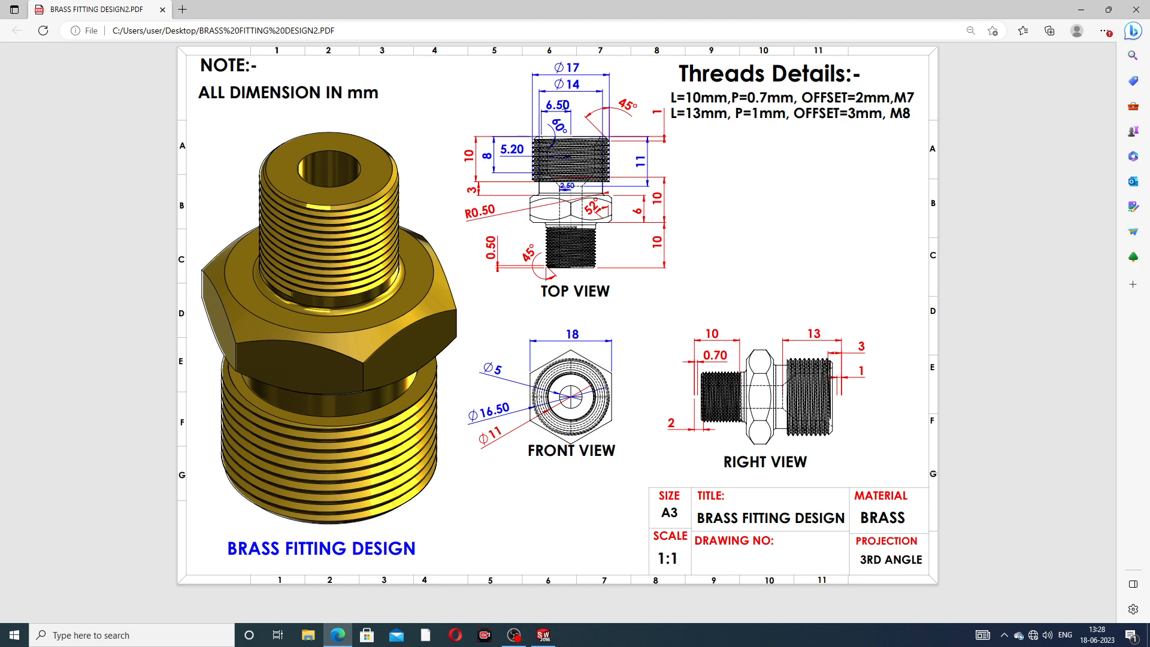
click(339, 634)
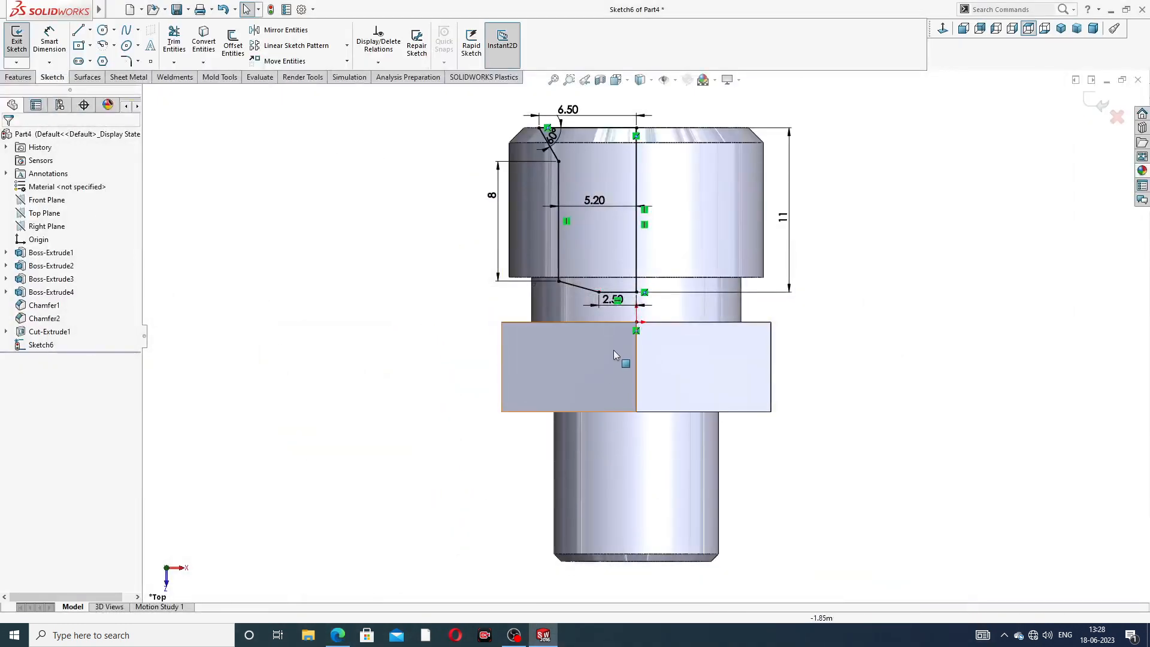
Move the bottom line's length dimension slightly farther below the profile
click(608, 306)
drag(607, 305, 608, 312)
click(910, 286)
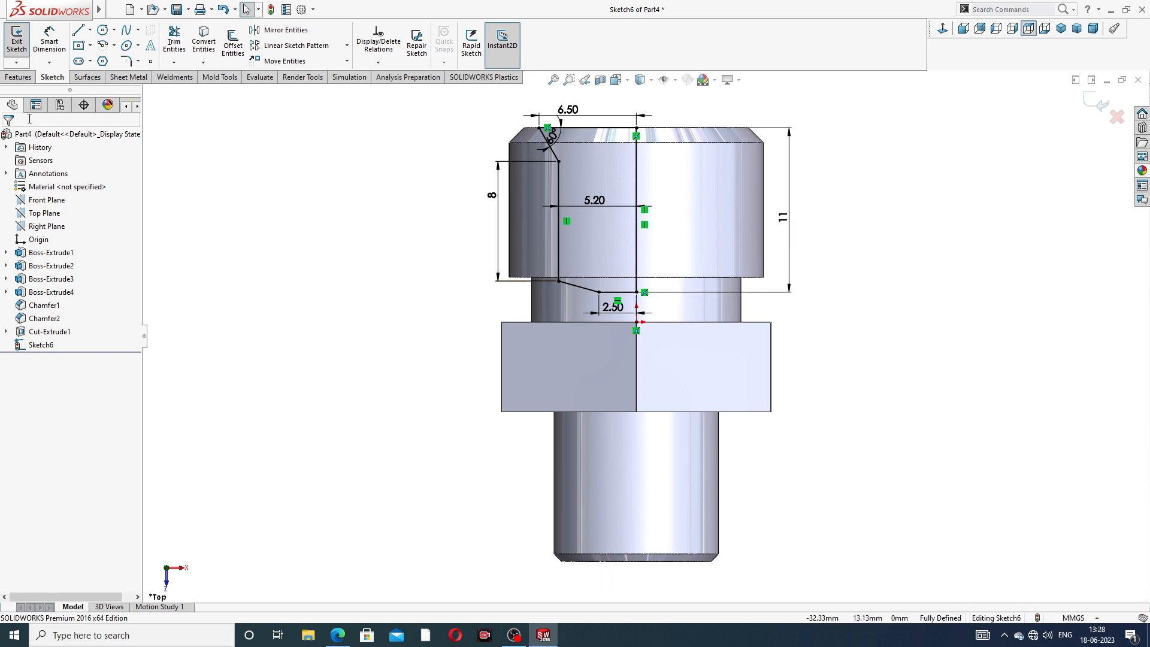
Cut the inner profile out of the fitting with a 360° Revolved Cut about the center-axis line
click(18, 77)
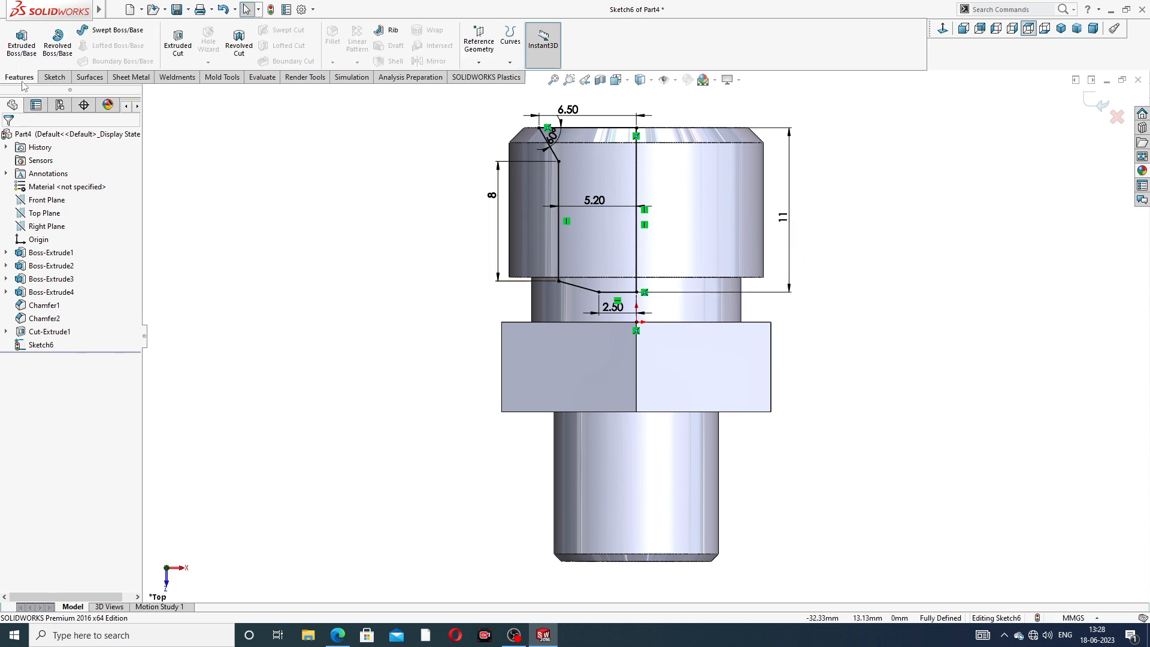
click(244, 47)
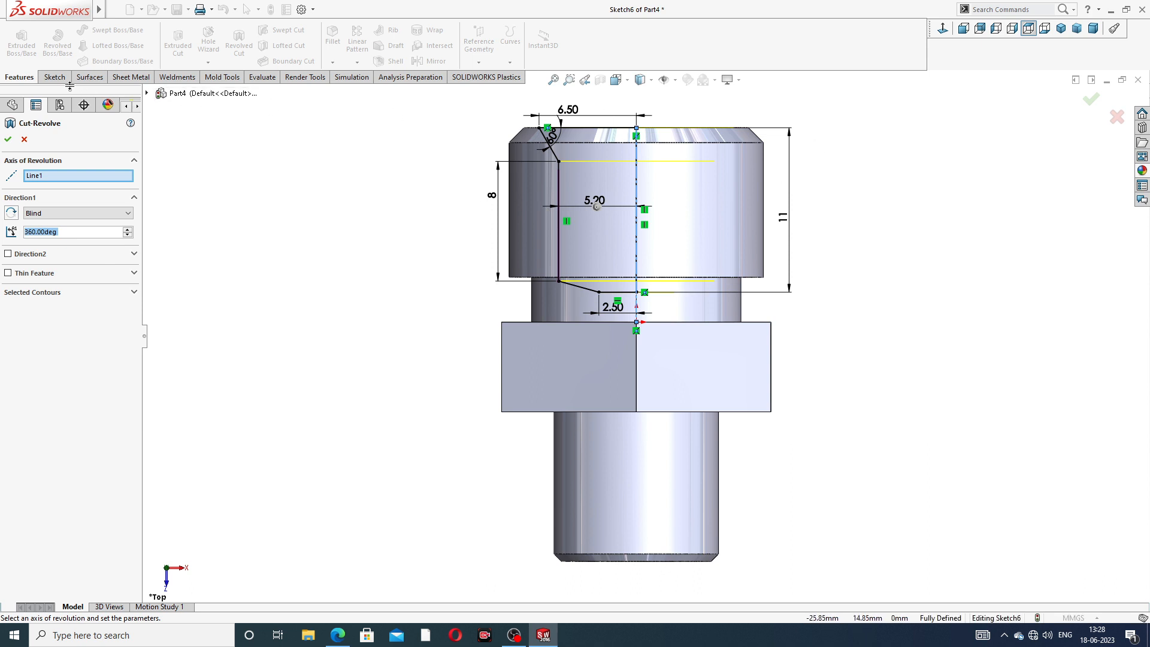
click(54, 77)
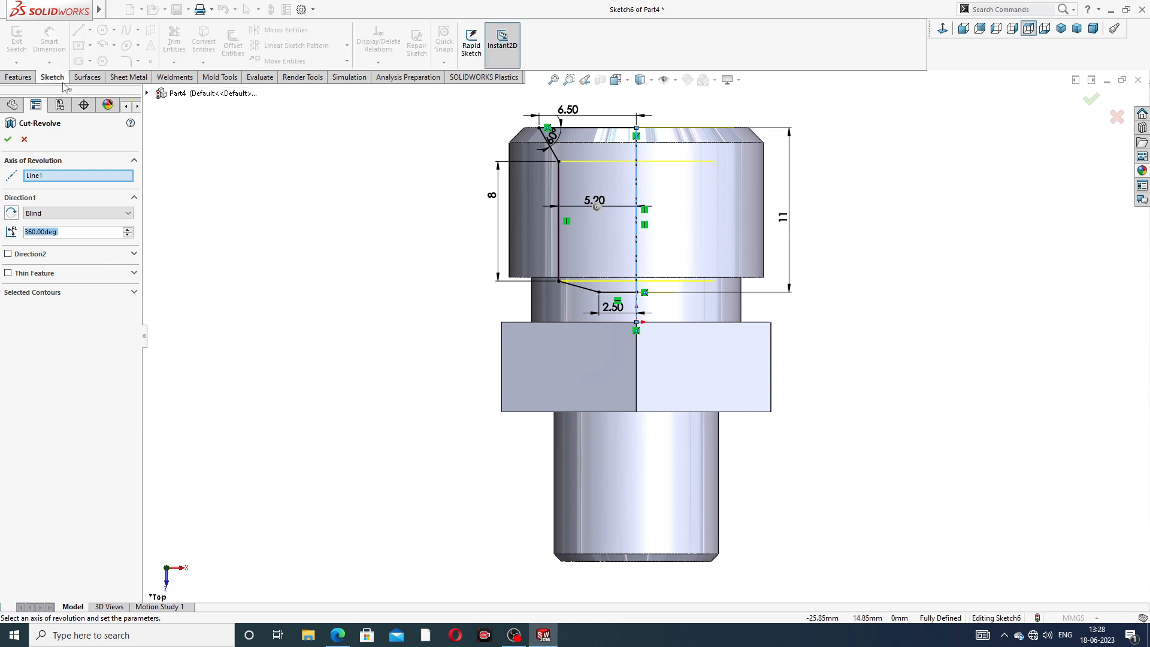
click(18, 78)
click(8, 139)
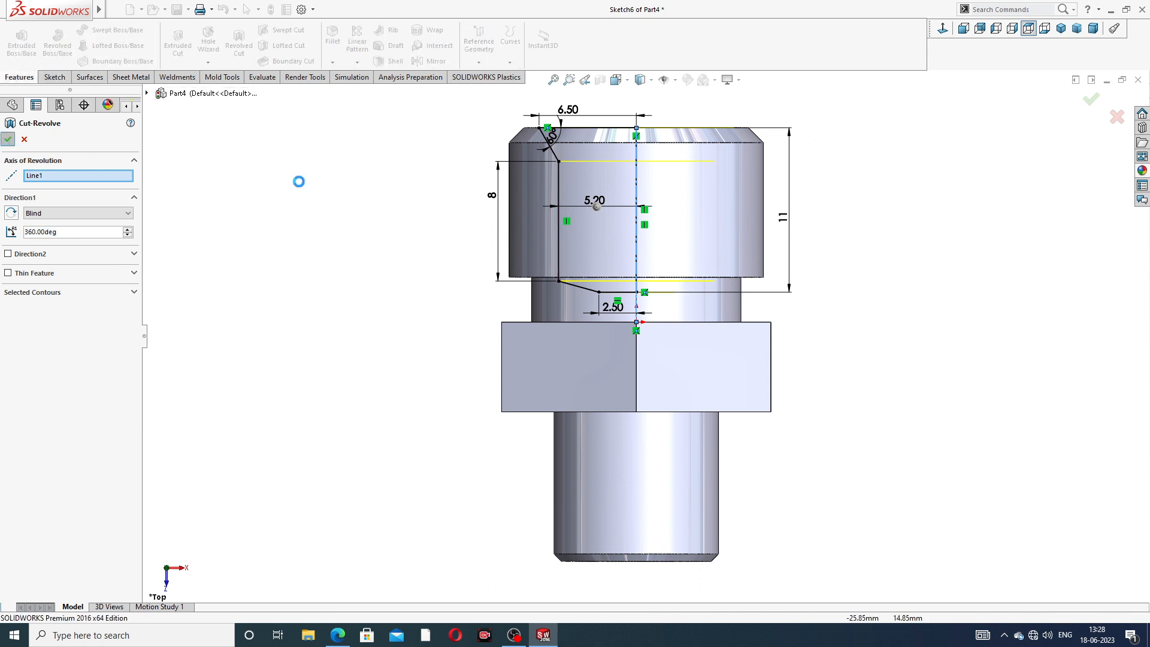
middle_drag(770, 195, 704, 439)
middle_drag(716, 320, 703, 379)
scroll(653, 333, down, 2)
middle_drag(788, 297, 722, 200)
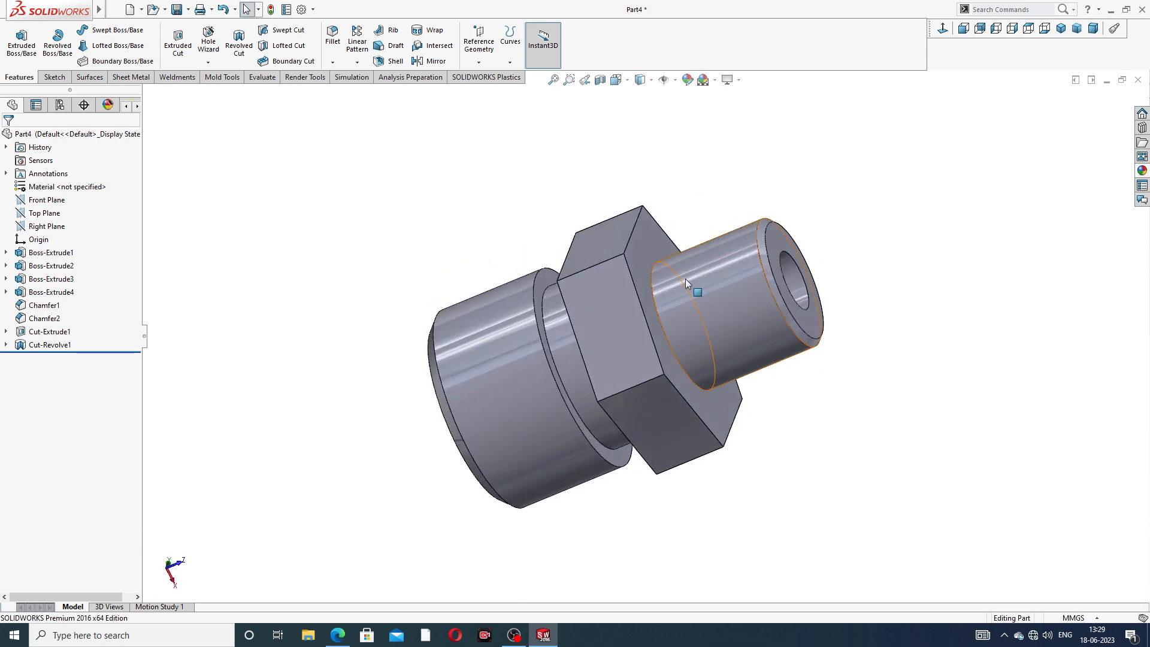
scroll(686, 279, up, 2)
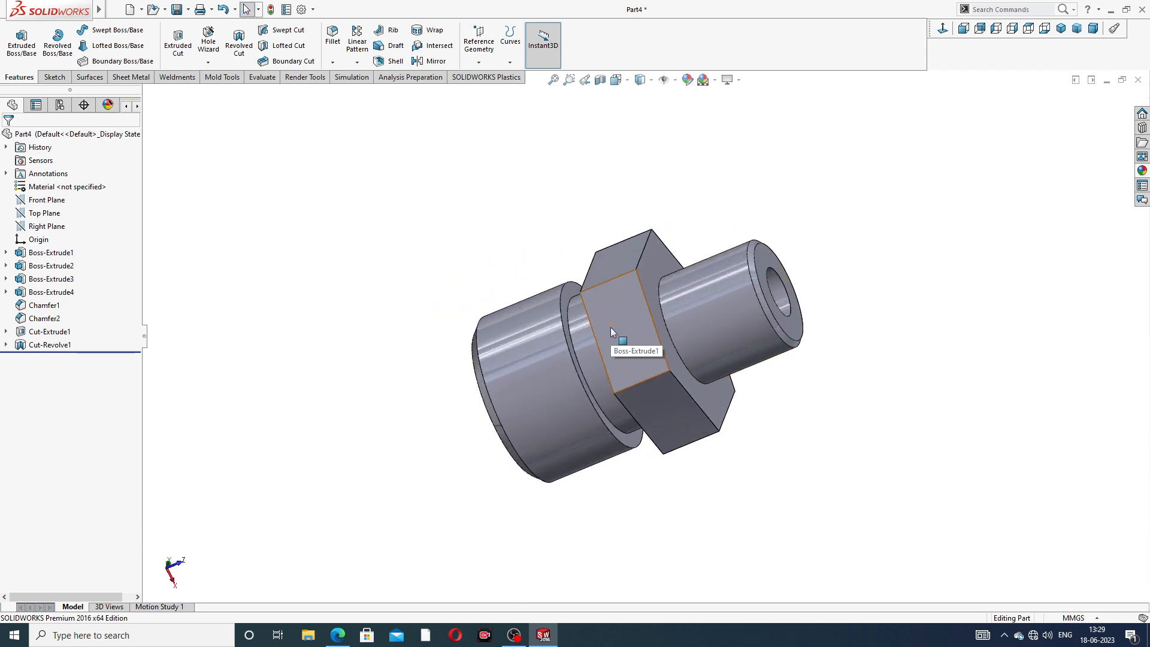
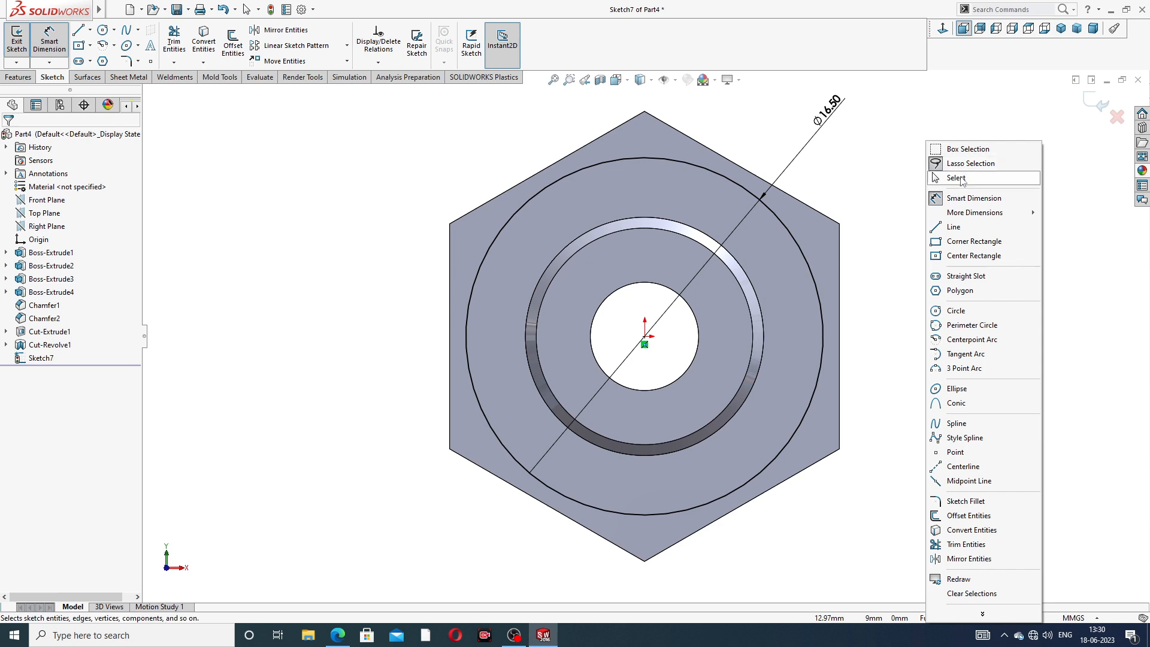
Extrude-cut the hex outside the 16.5 mm circle, blind 10 mm deep, with the cut side flipped and a 52° draft
click(957, 178)
click(19, 77)
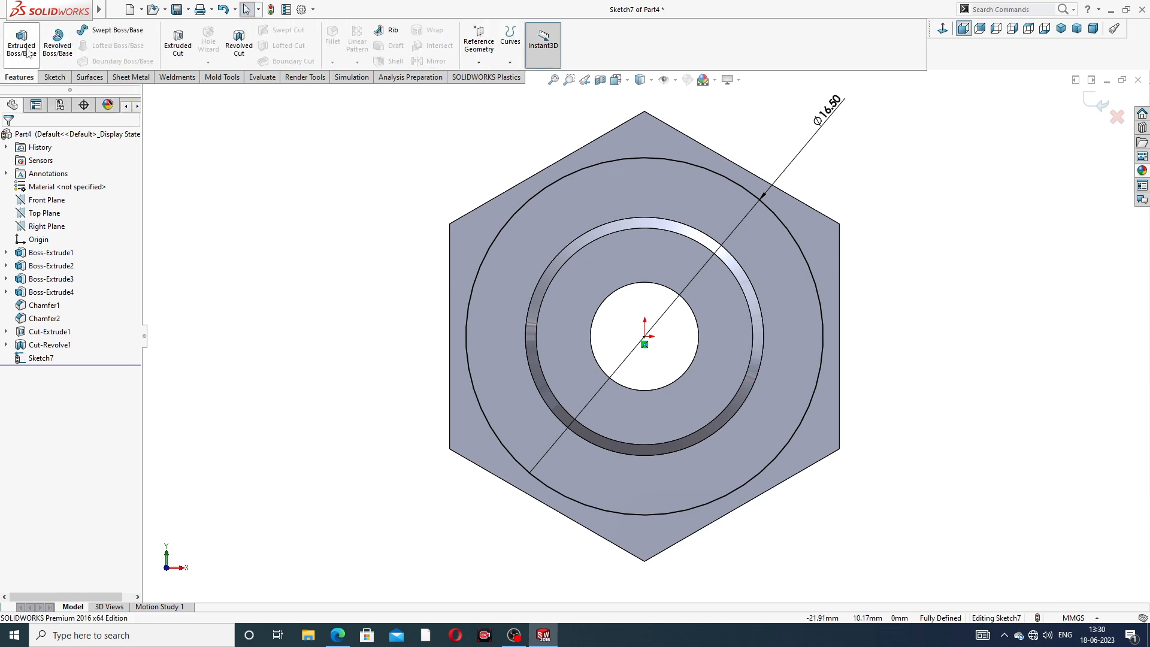
click(178, 53)
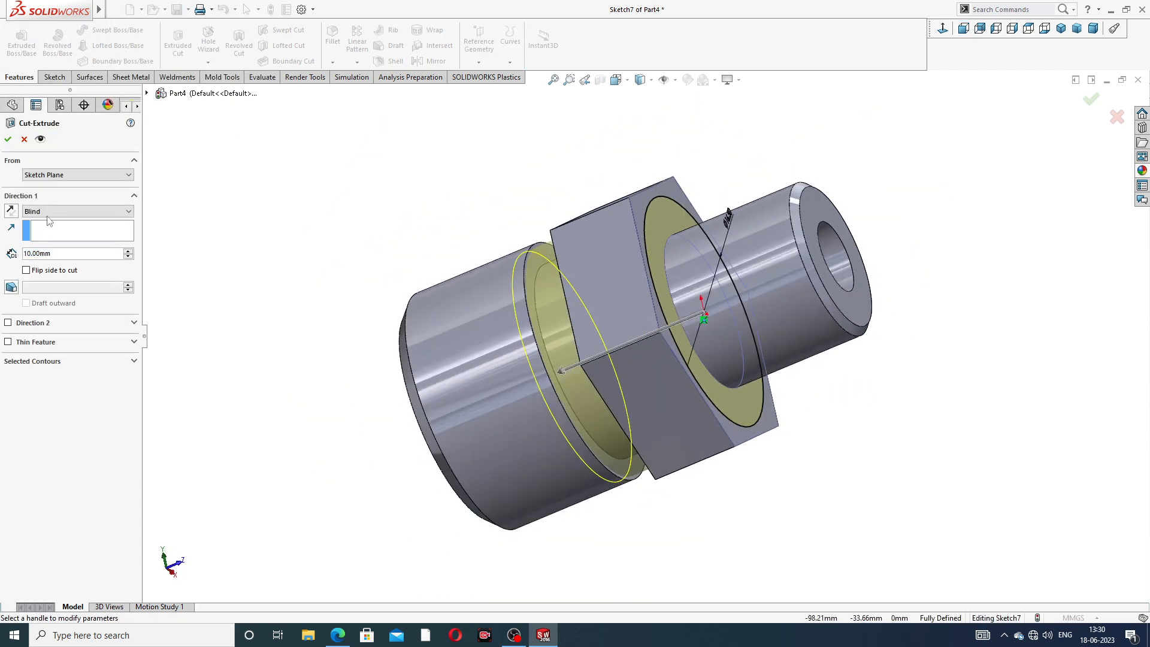
click(27, 271)
click(10, 287)
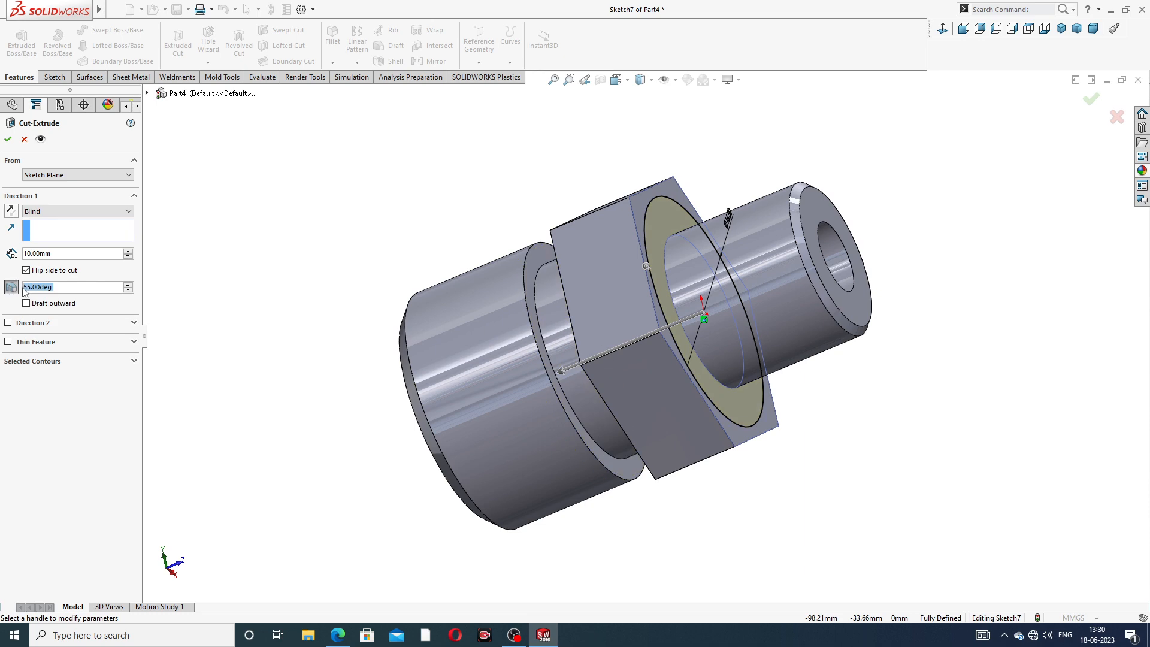
text(52)
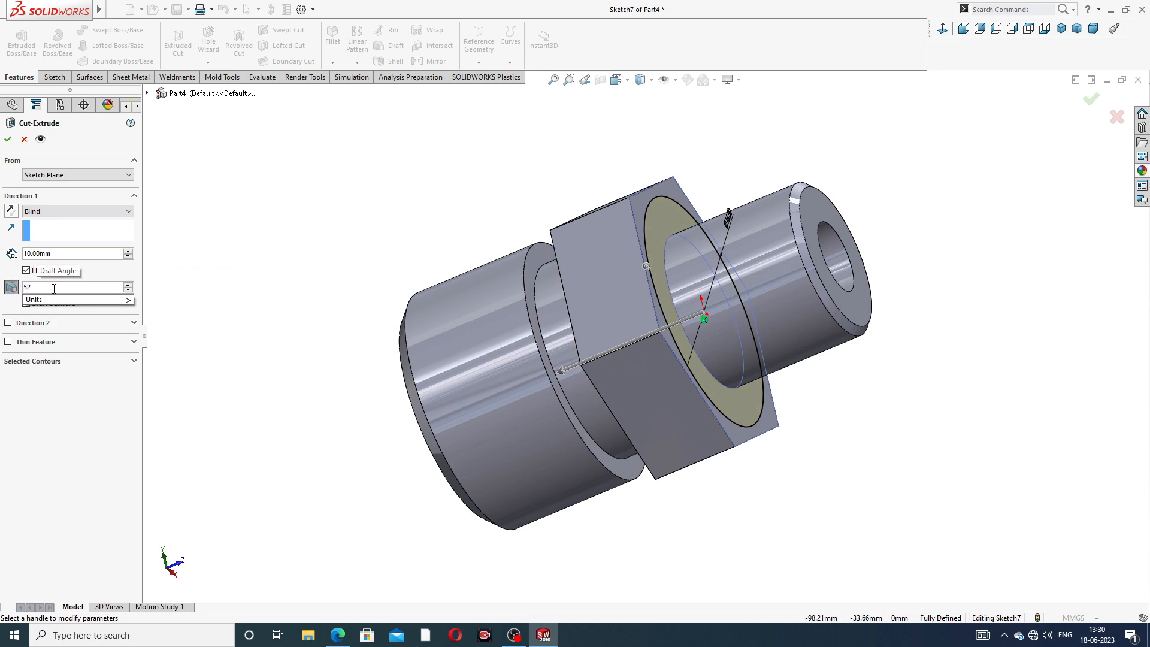
key(Return)
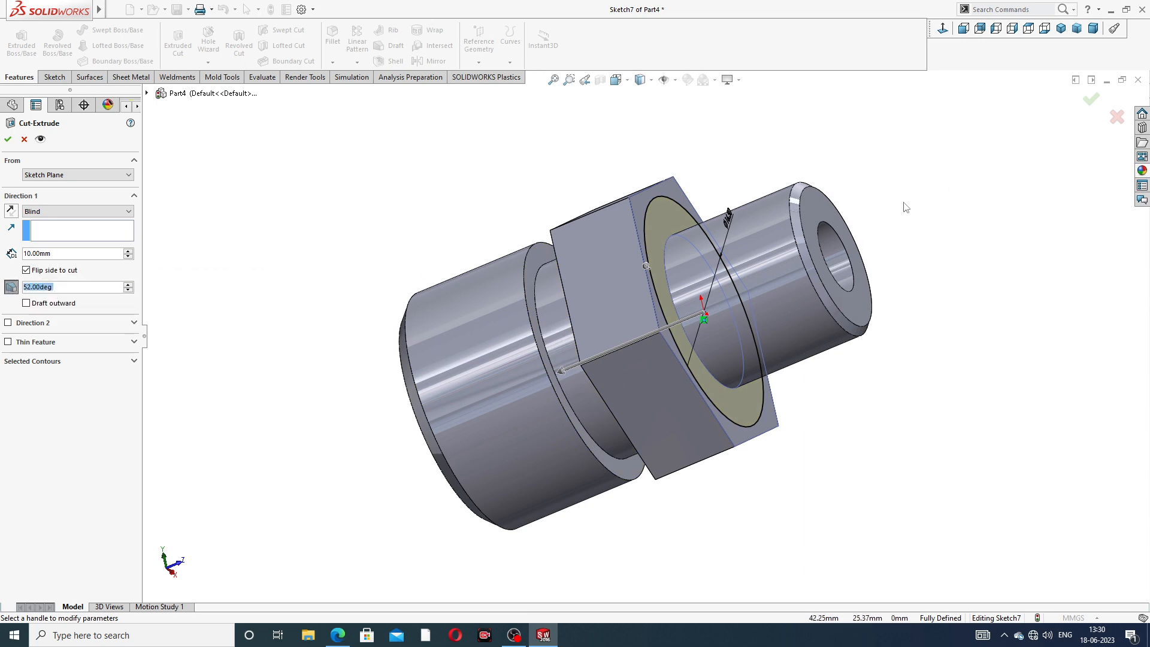
middle_drag(904, 205, 850, 134)
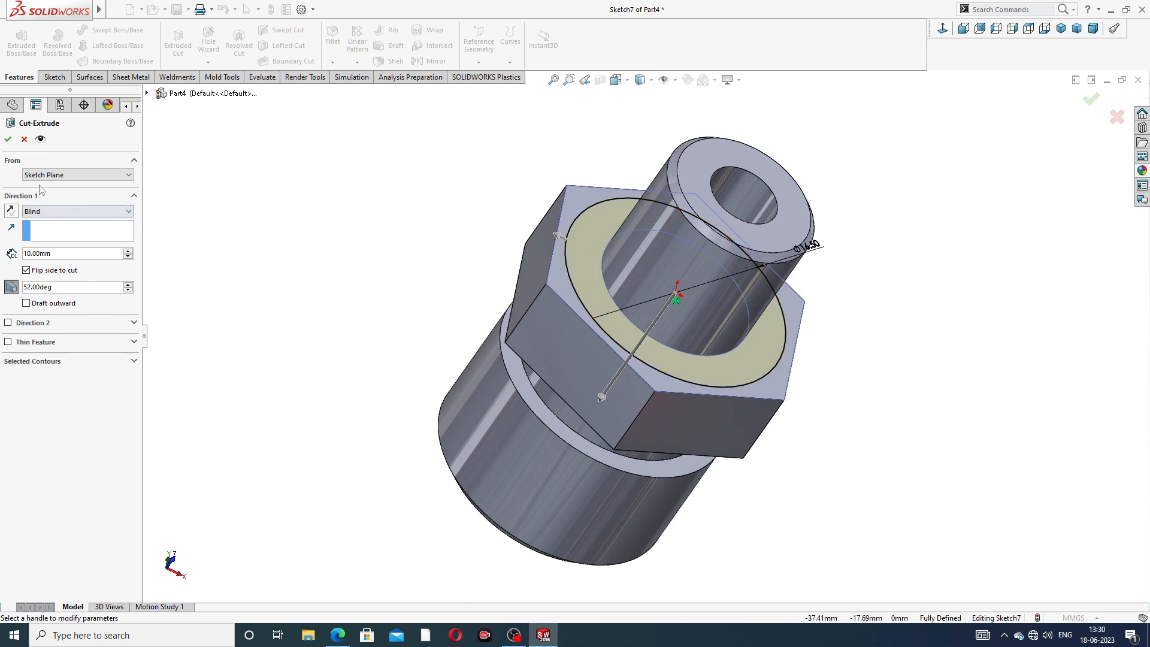
click(8, 140)
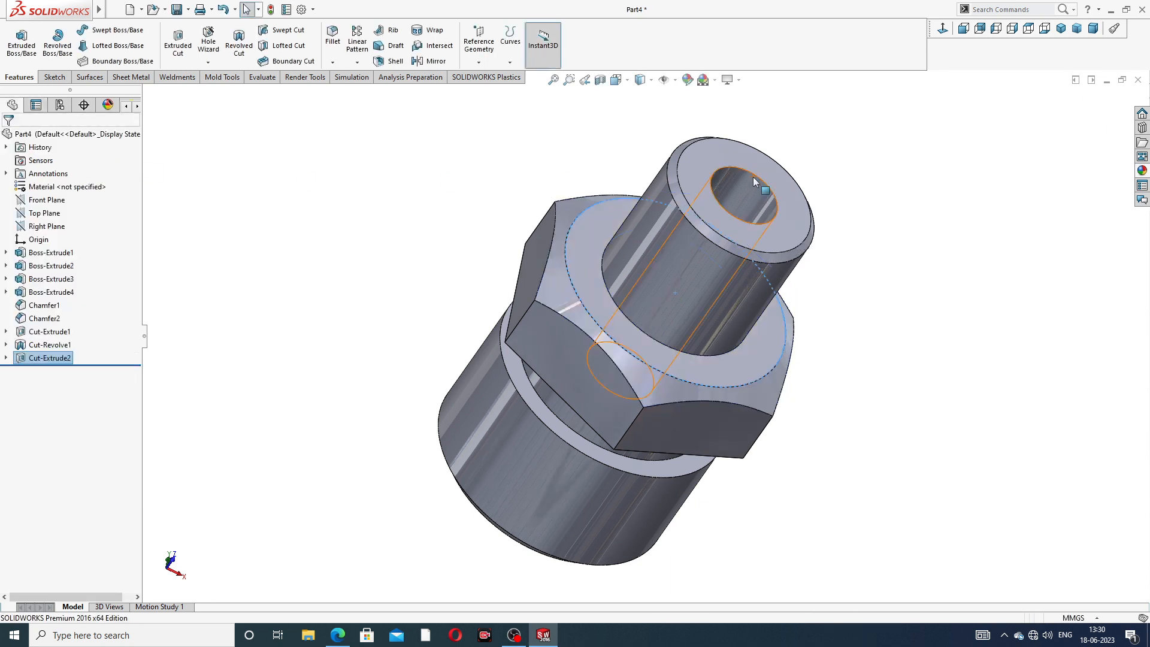
Create a reference plane midway between the two end faces of the hex section
scroll(832, 279, up, 3)
middle_drag(827, 278, 822, 233)
scroll(633, 336, down, 5)
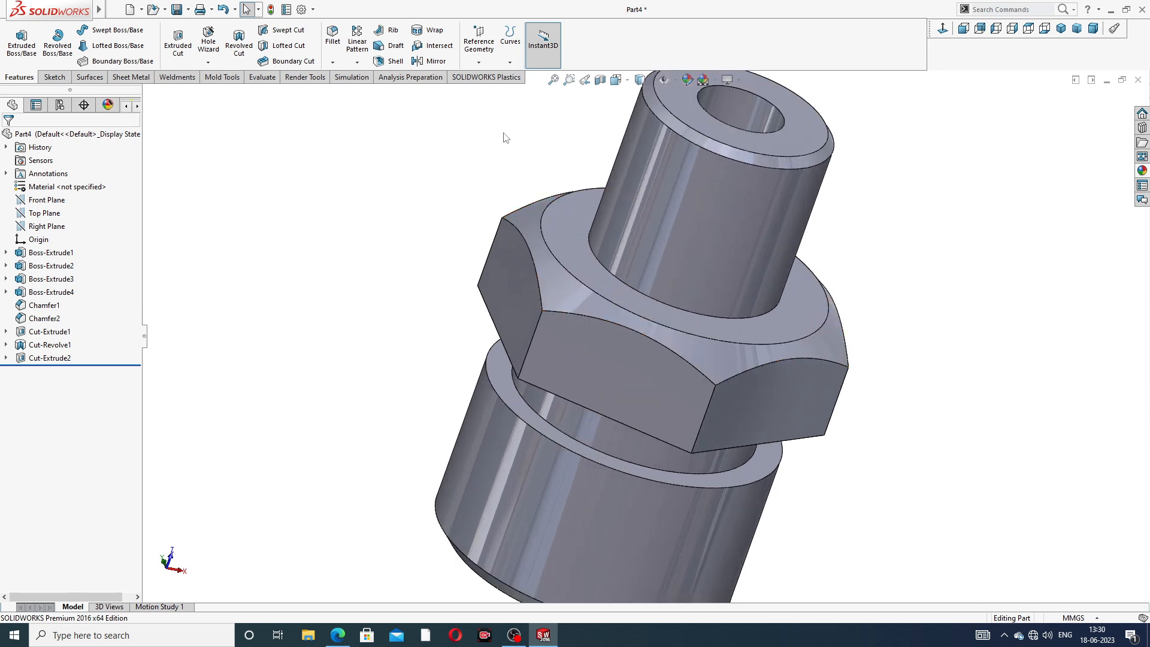
click(479, 62)
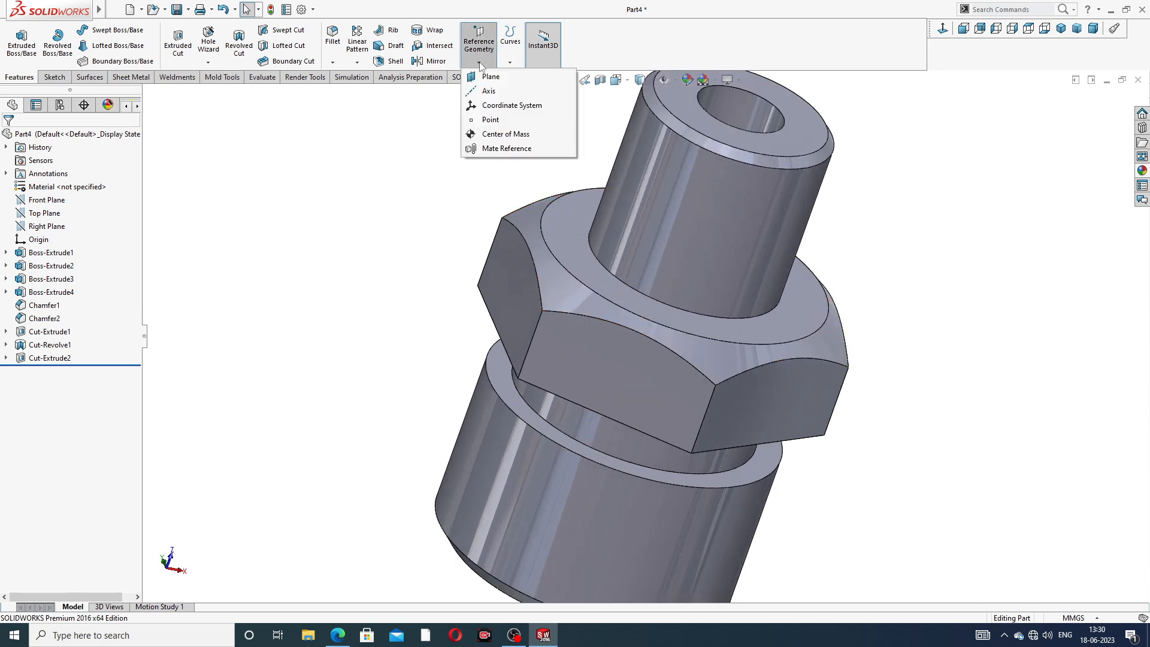
click(487, 76)
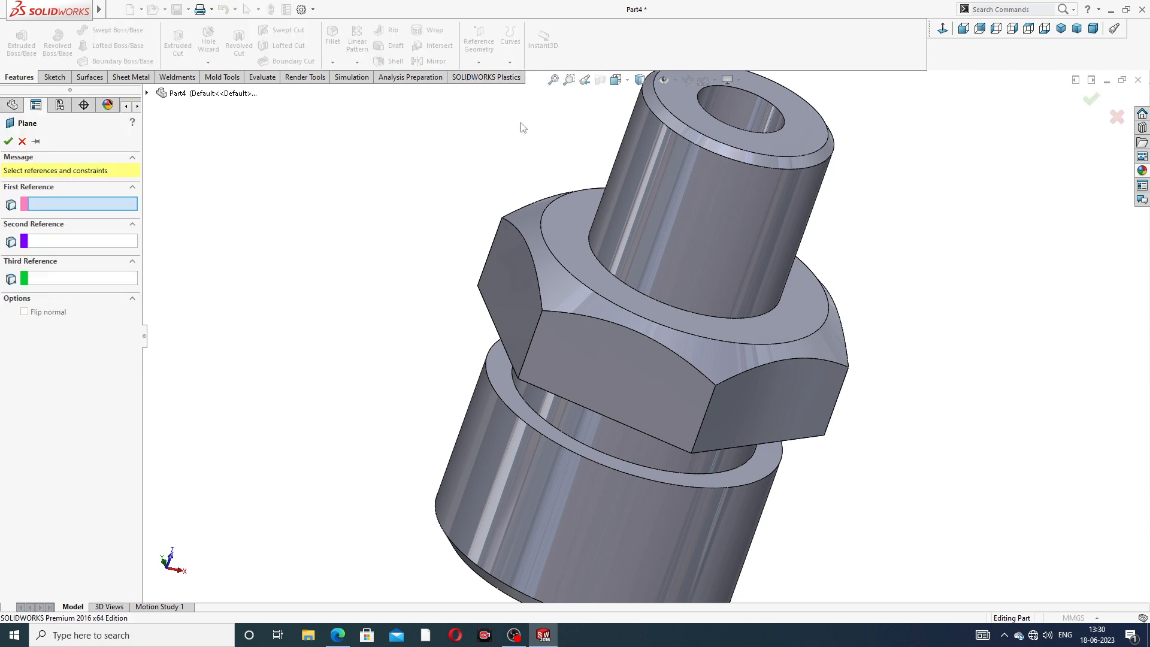
click(562, 240)
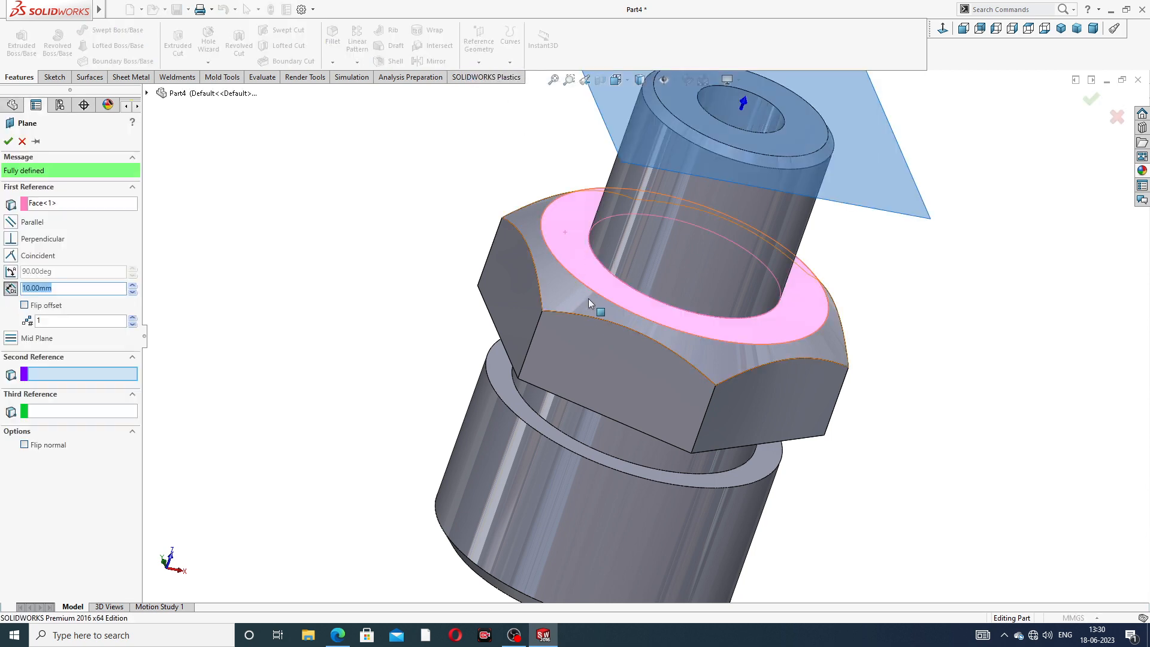
middle_drag(562, 240, 562, 317)
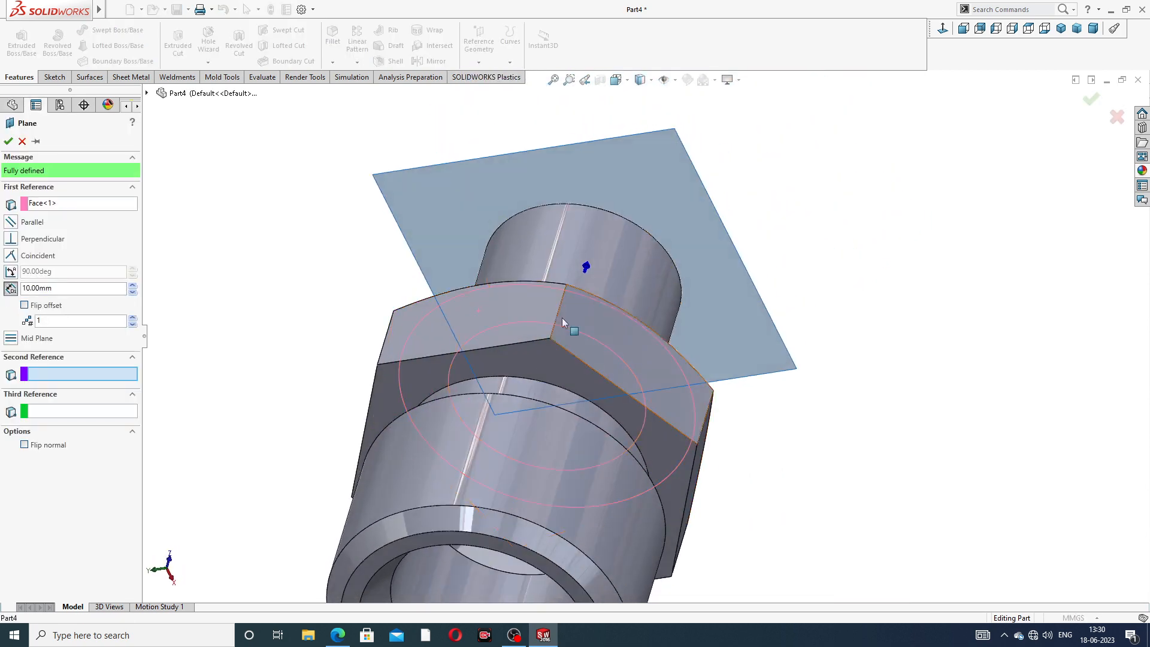
click(542, 364)
click(8, 141)
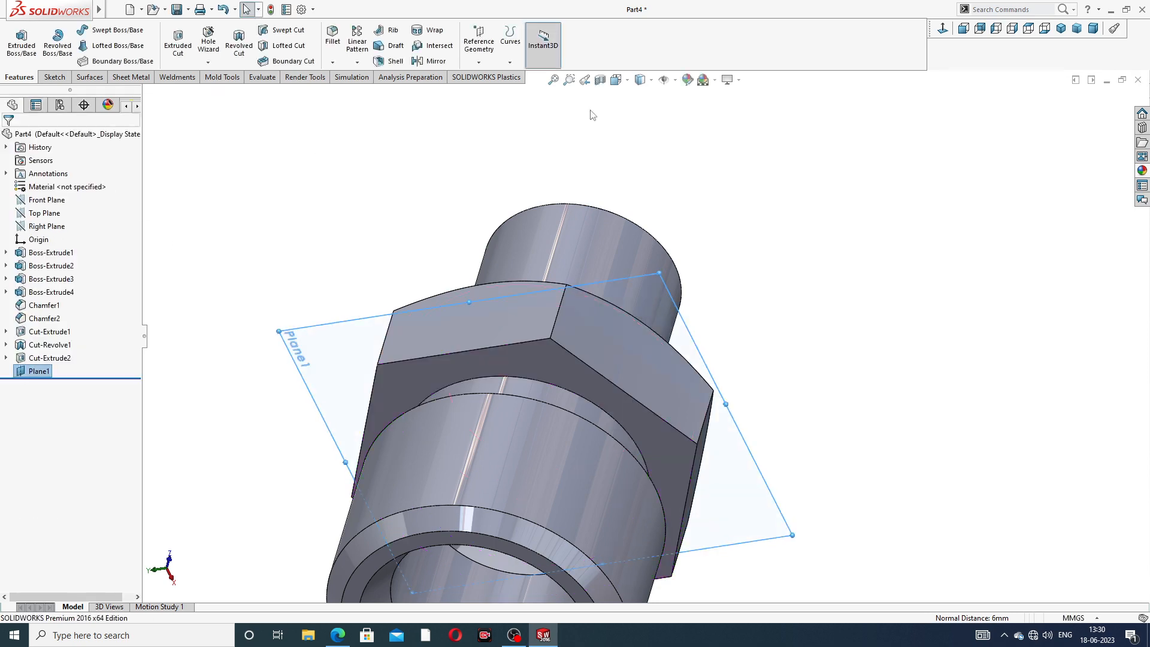
Mirror the drafted hex cut about the hex section's mid plane
middle_drag(584, 196, 605, 173)
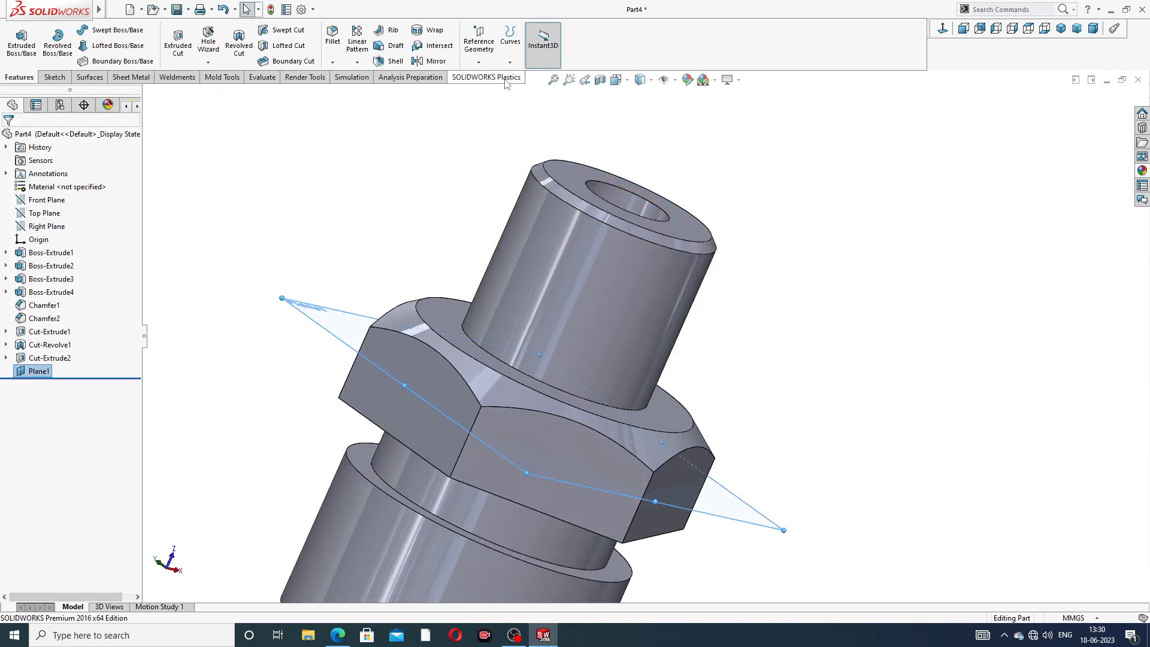
click(434, 62)
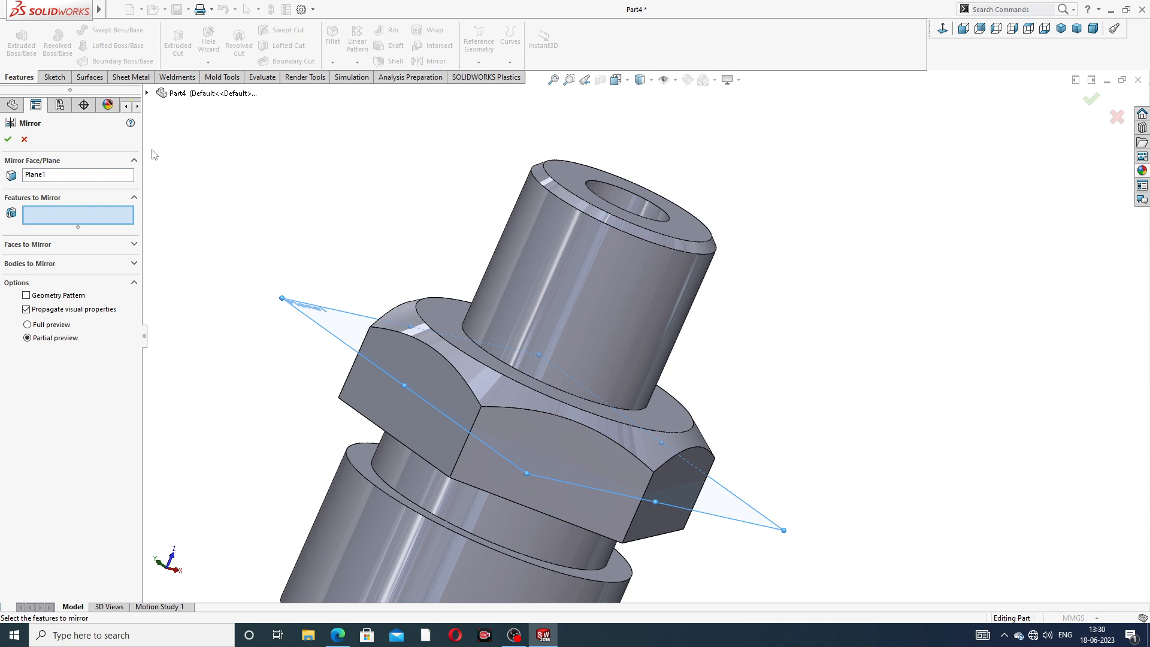
click(147, 92)
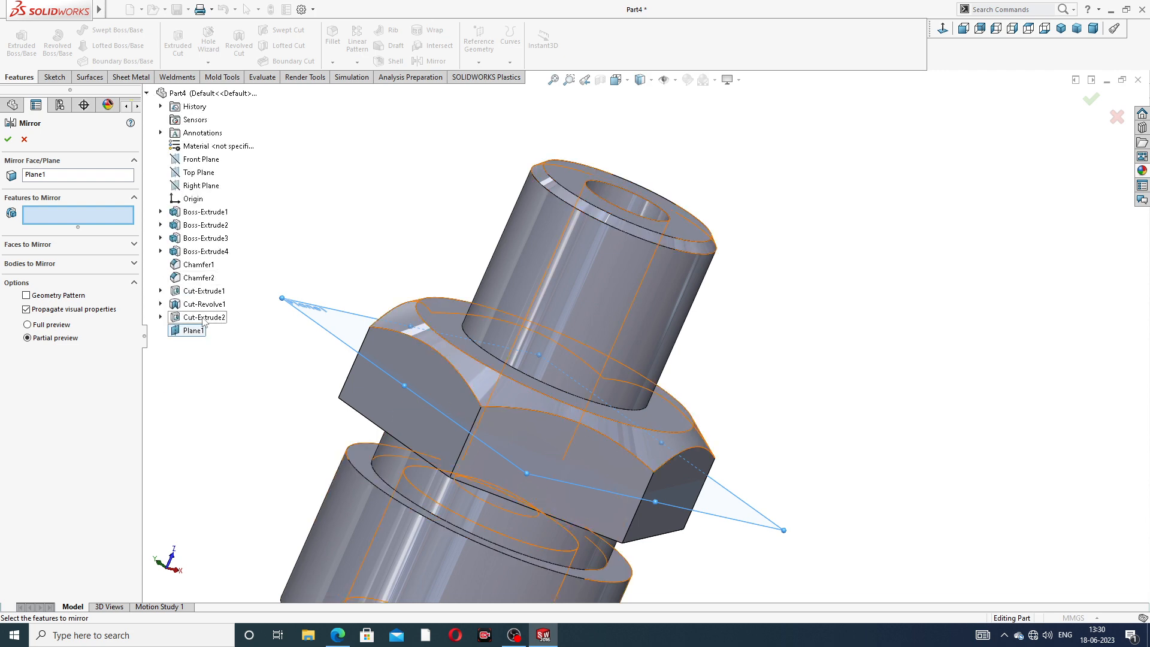
middle_drag(336, 275, 366, 248)
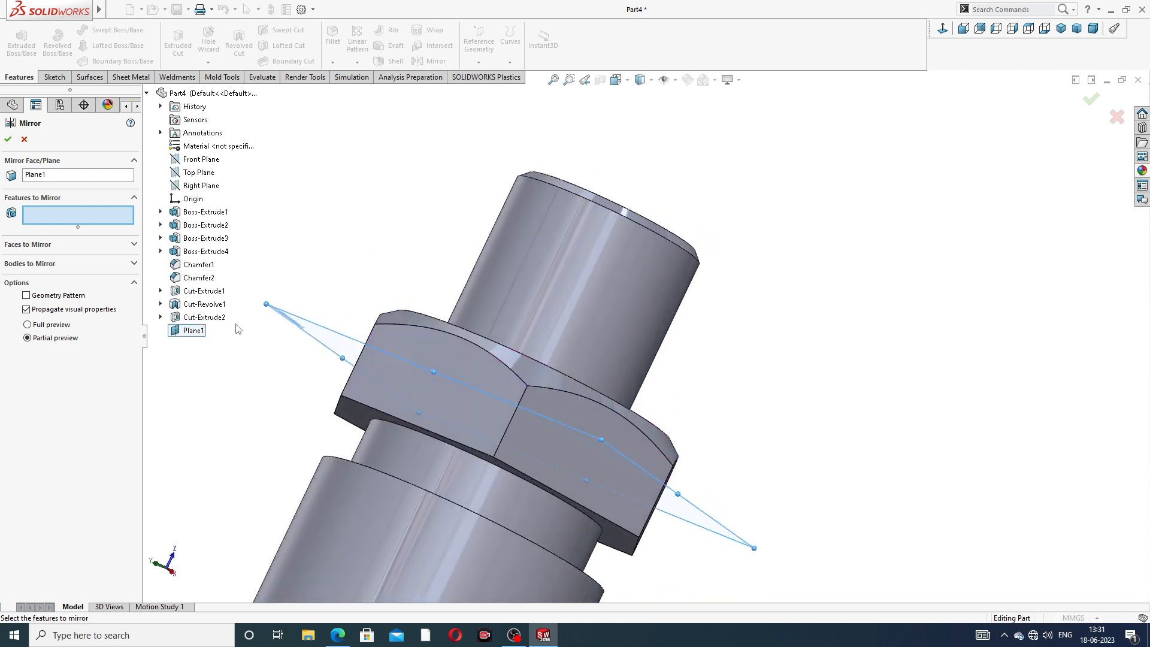
click(220, 321)
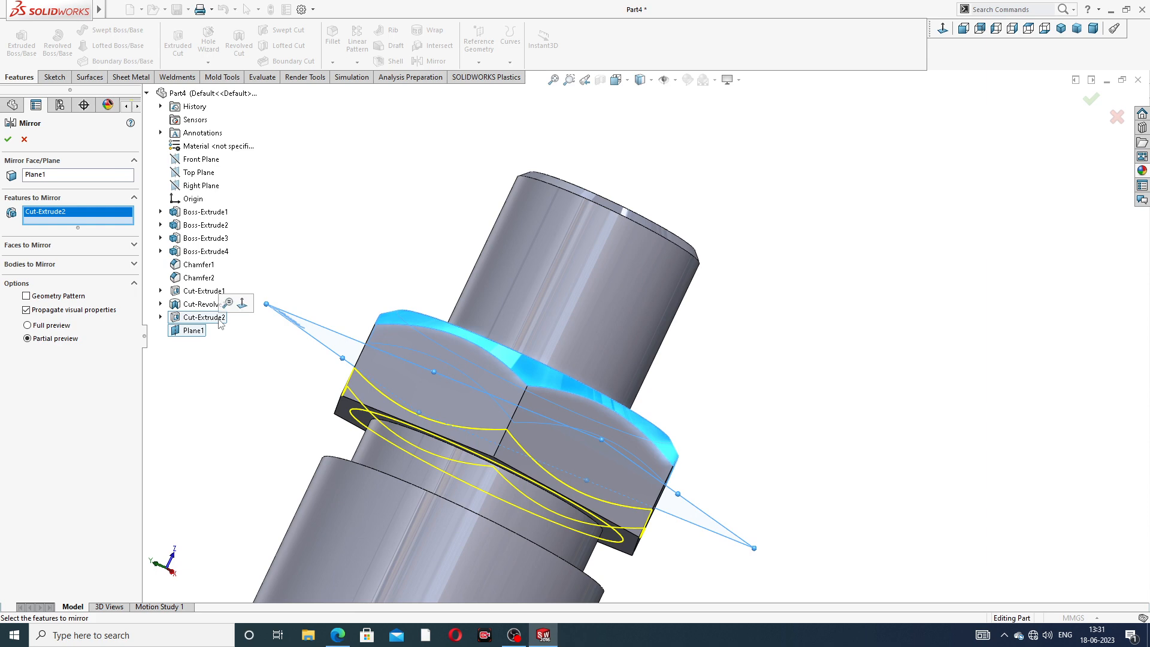
click(8, 140)
Hide the reference plane in the middle of the hex section
middle_drag(761, 256, 733, 293)
click(325, 312)
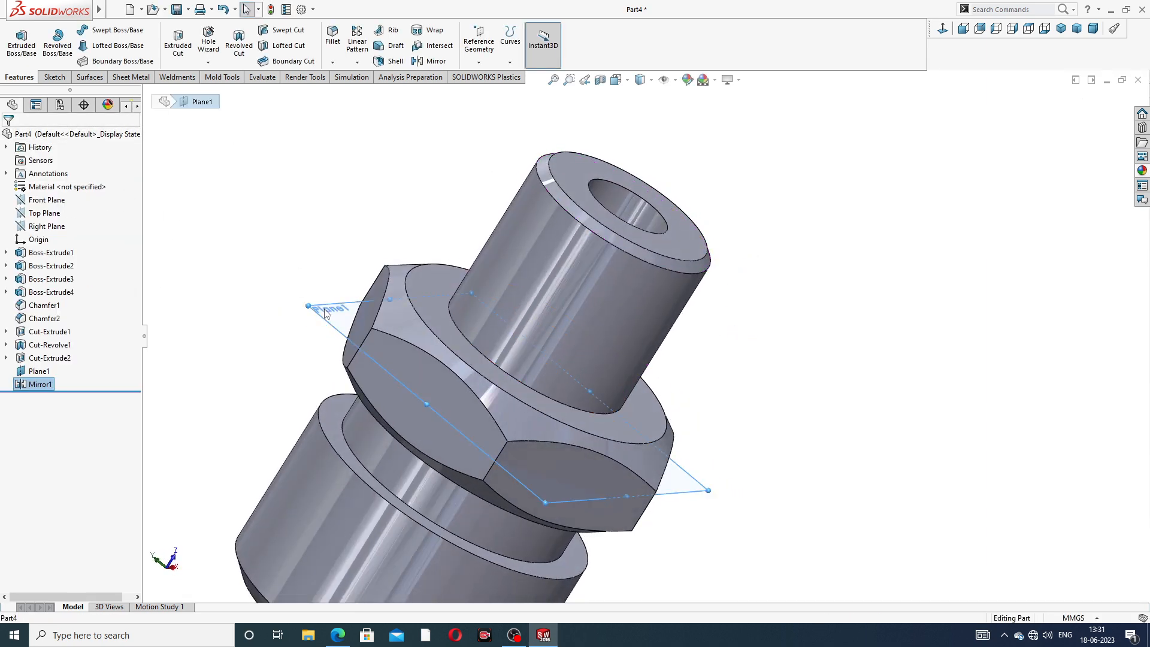
click(390, 271)
Examine the chamfered hex from several sides, then check the thread details in the brass fitting PDF drawing in the browser and return to the part
scroll(466, 242, up, 3)
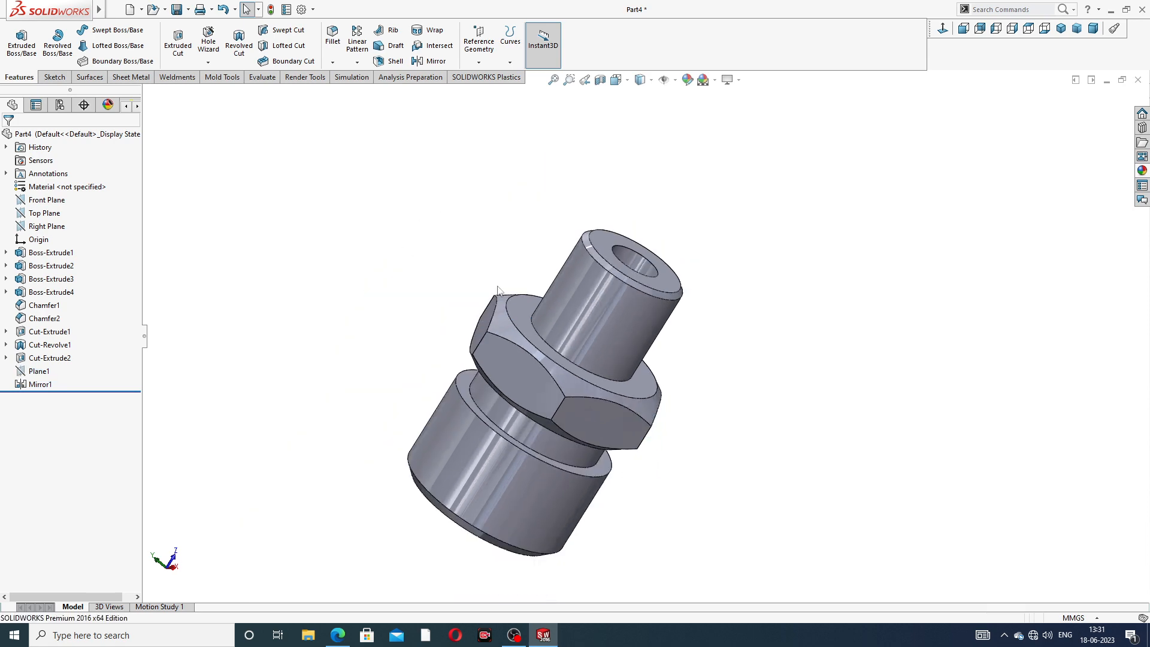
middle_drag(477, 273, 523, 285)
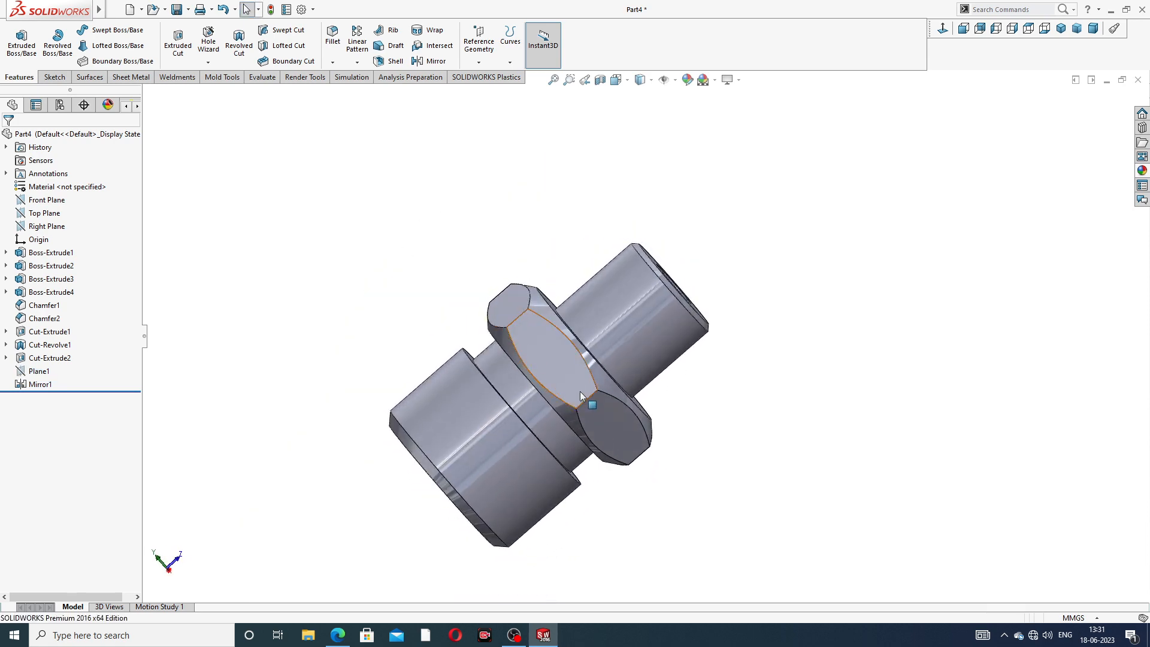
scroll(556, 417, down, 2)
middle_drag(790, 319, 801, 234)
scroll(572, 389, up, 3)
middle_drag(573, 389, 526, 311)
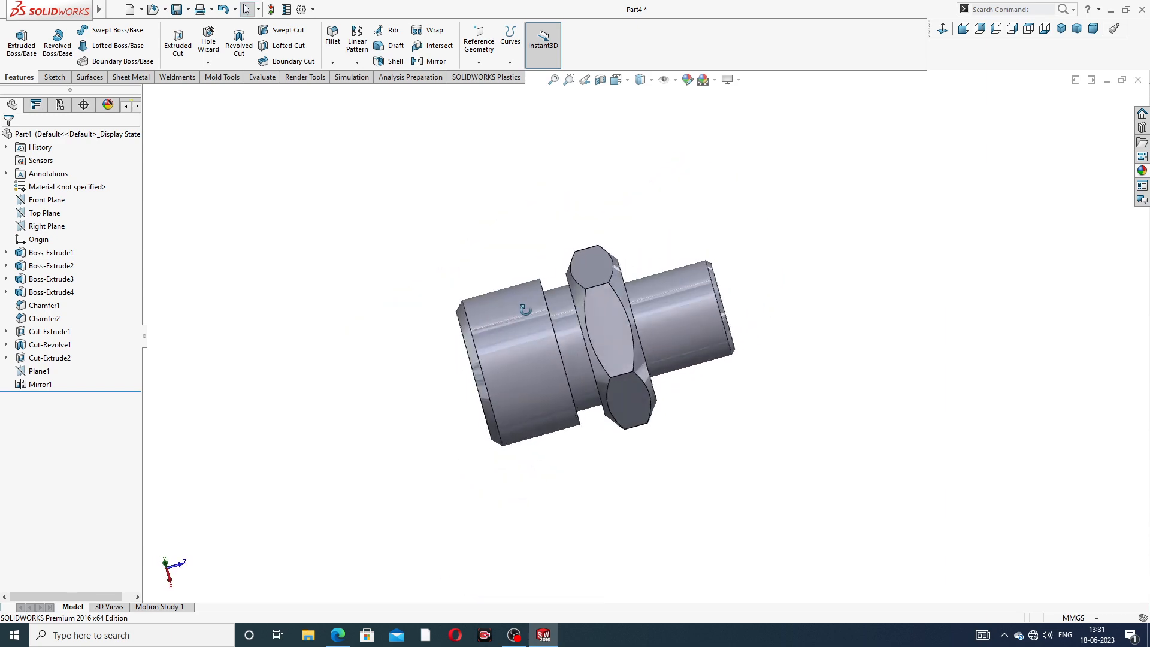
click(340, 641)
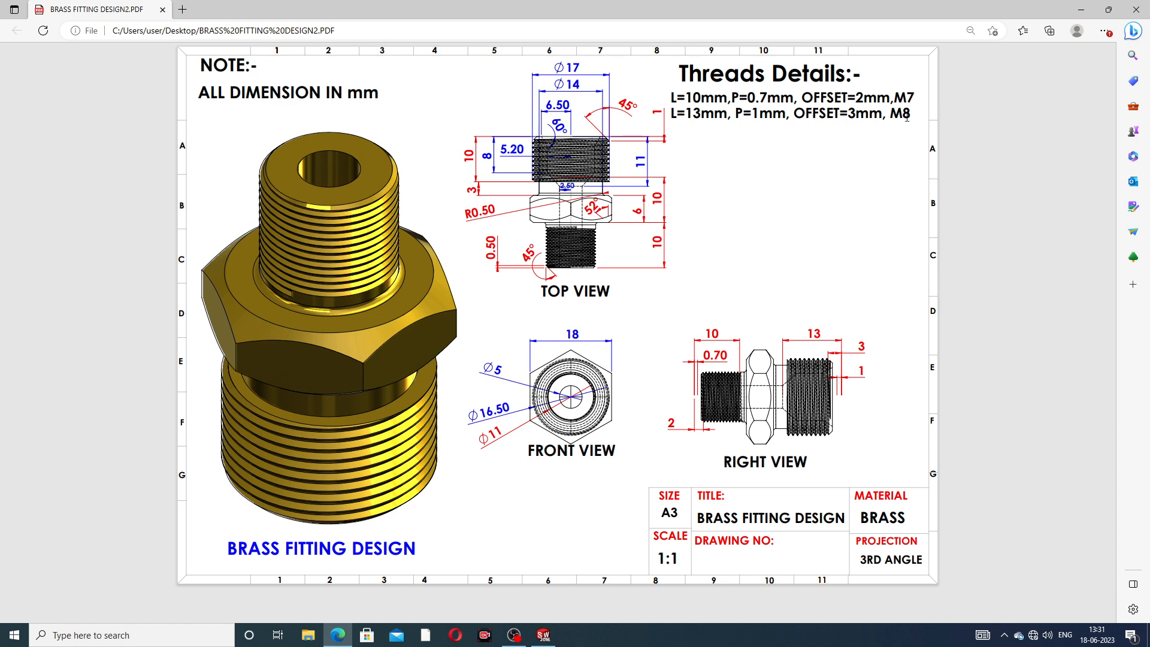
click(338, 635)
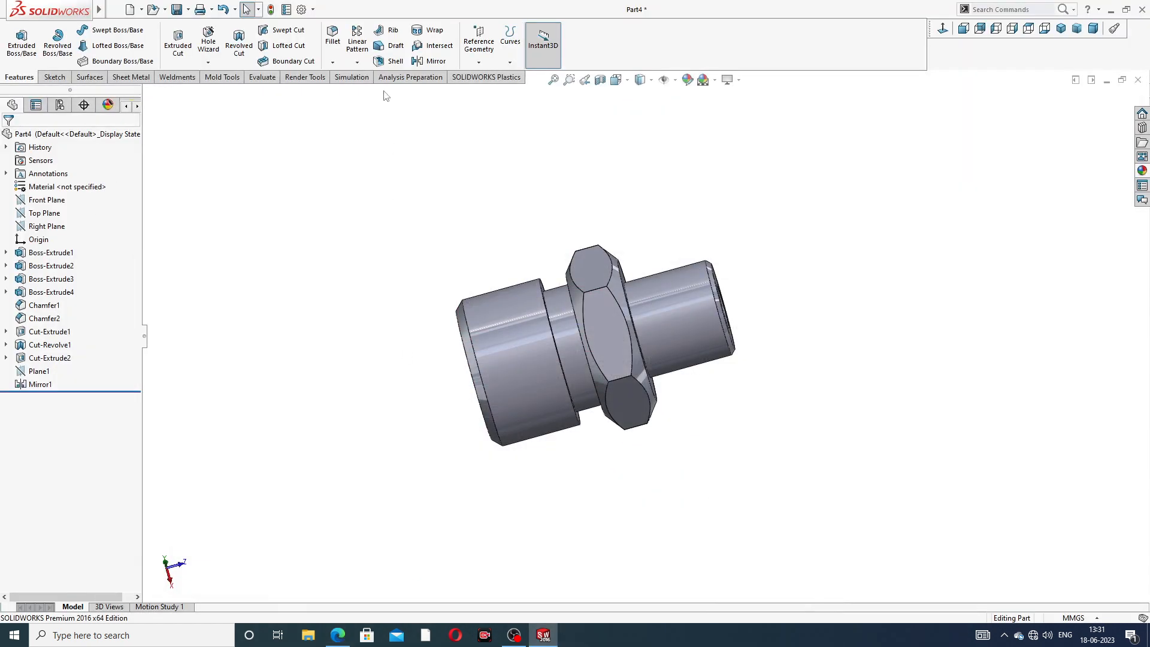
Start a Metric Die cut thread of size M7x1.0 from the chamfer's 11 mm diameter edge on the smaller cylinder
click(208, 63)
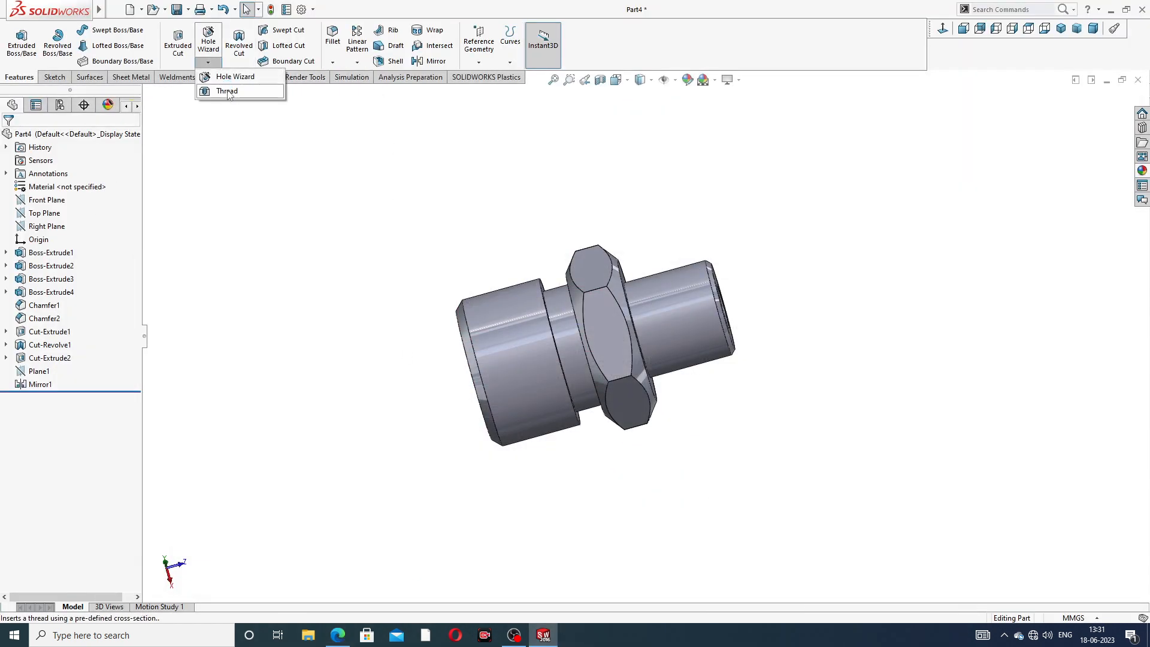
click(224, 91)
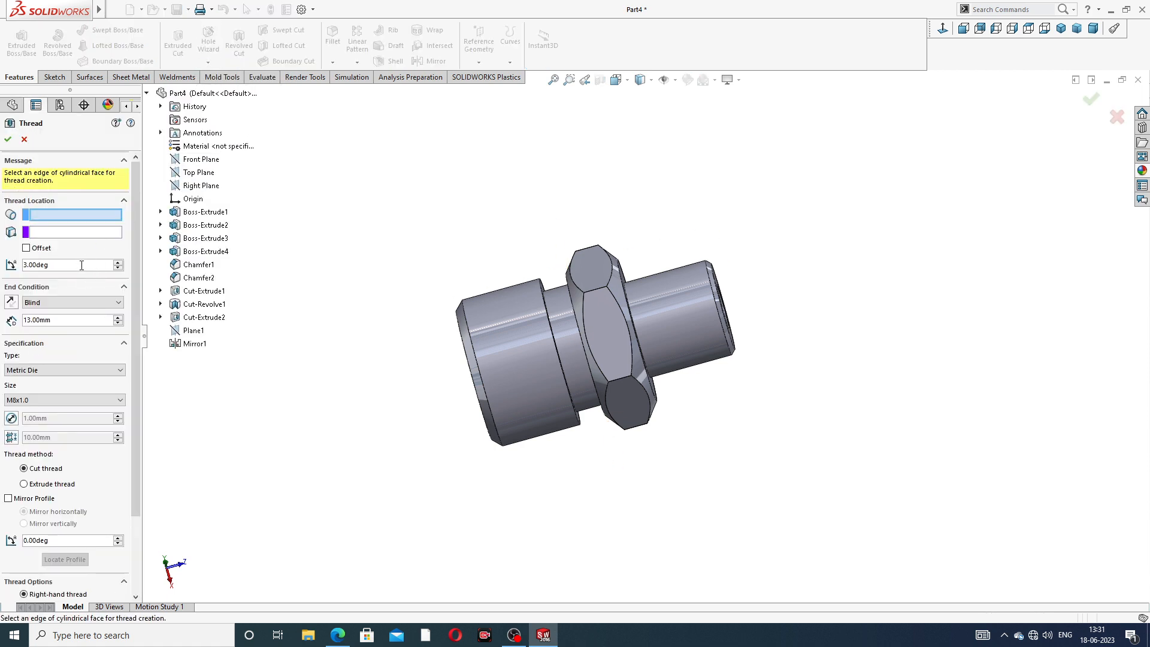
click(43, 402)
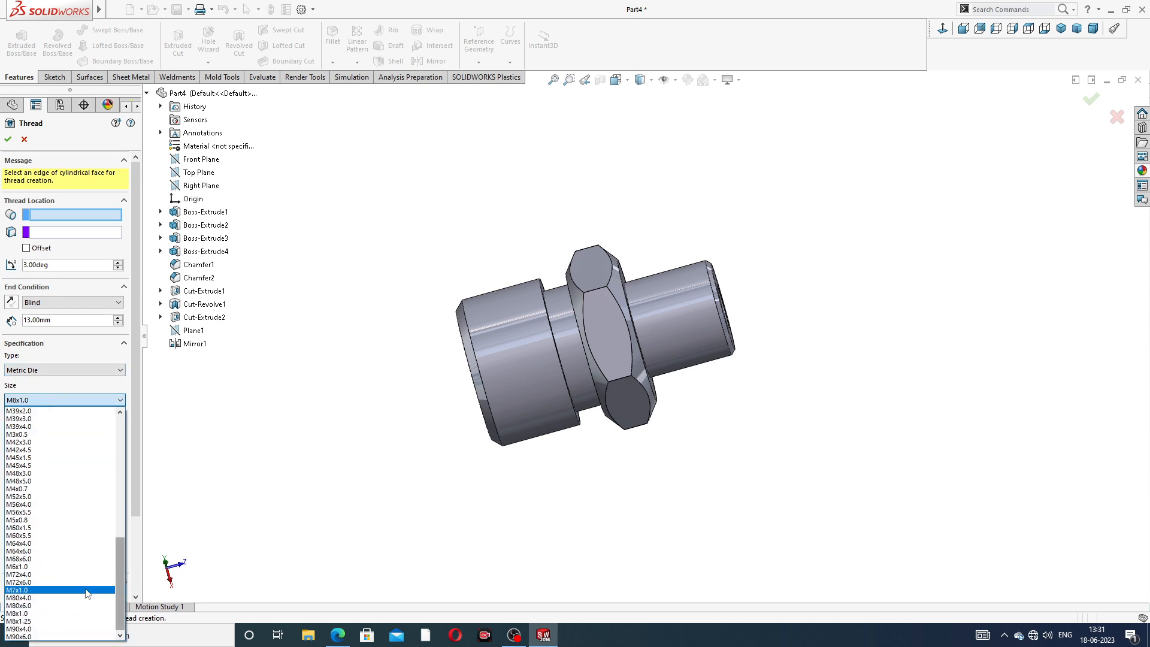
click(36, 591)
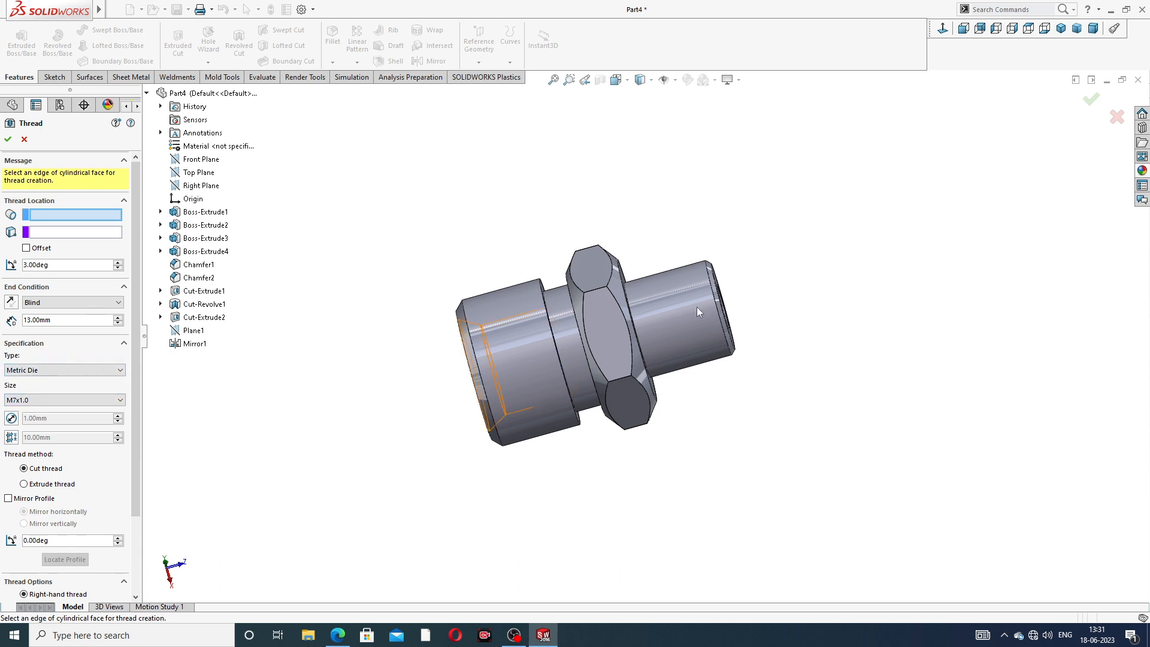
scroll(688, 291, down, 3)
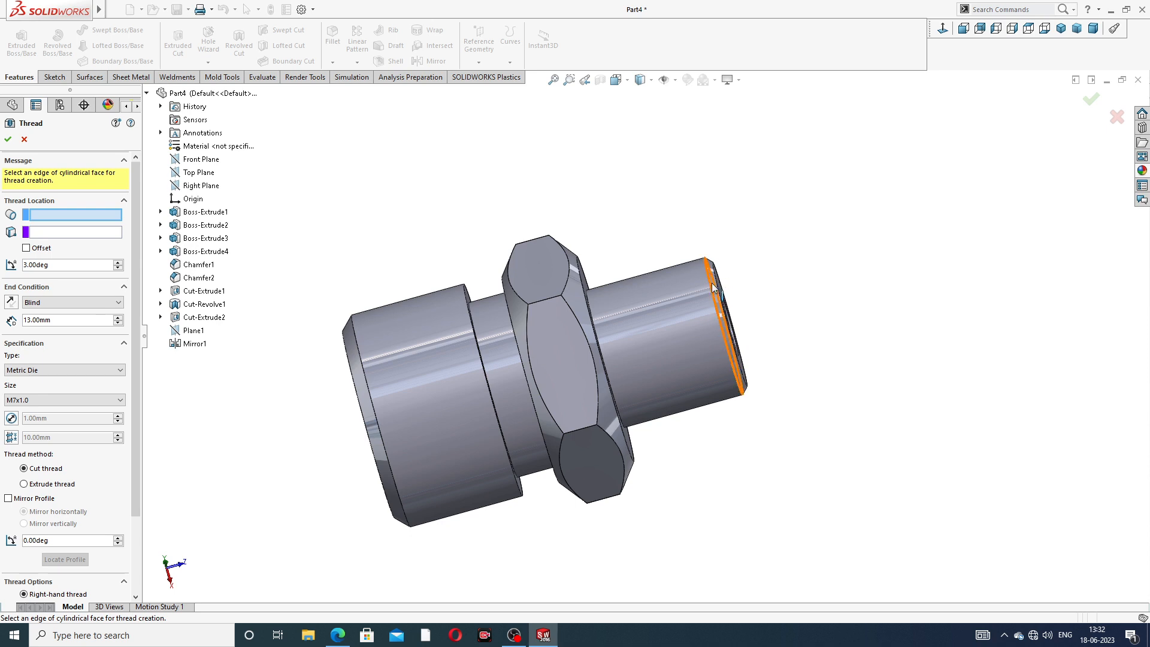
click(710, 288)
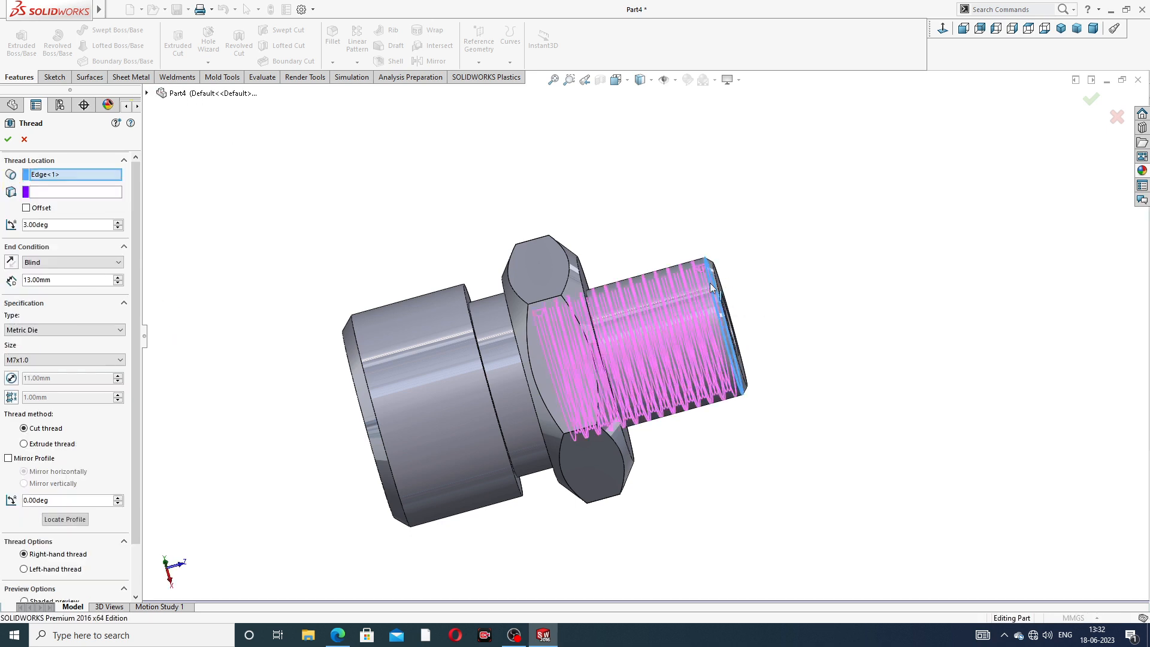
Offset the M7x1.0 thread's start 2 mm outward beyond the end face, set its blind depth to 10 mm and create it
click(26, 208)
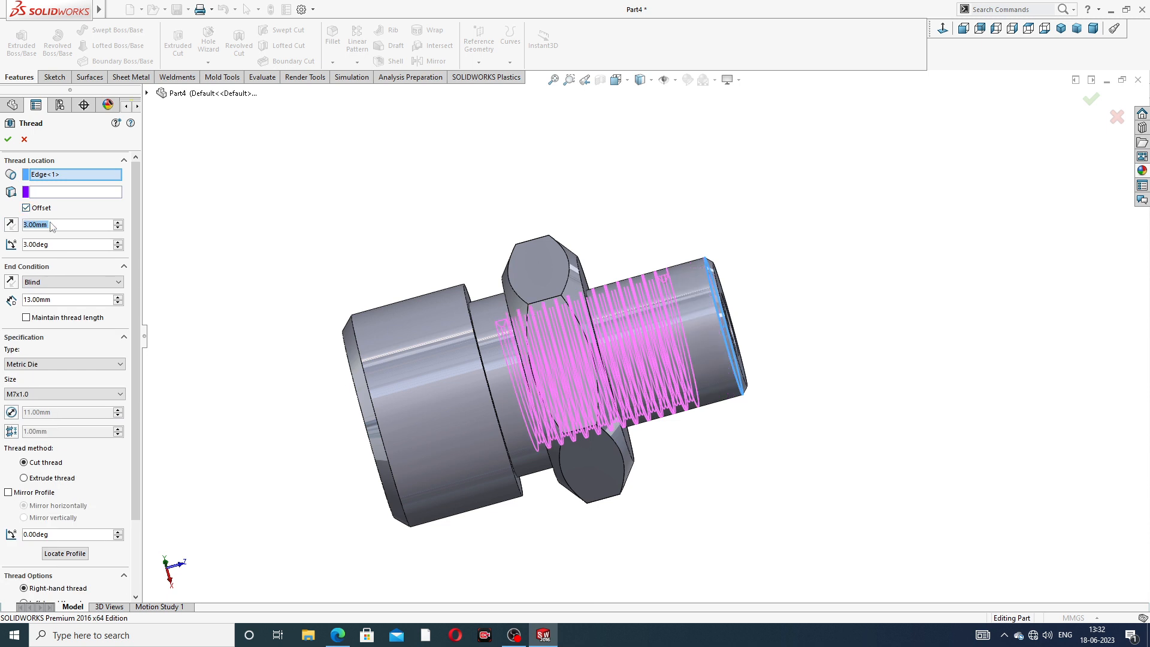
text(2)
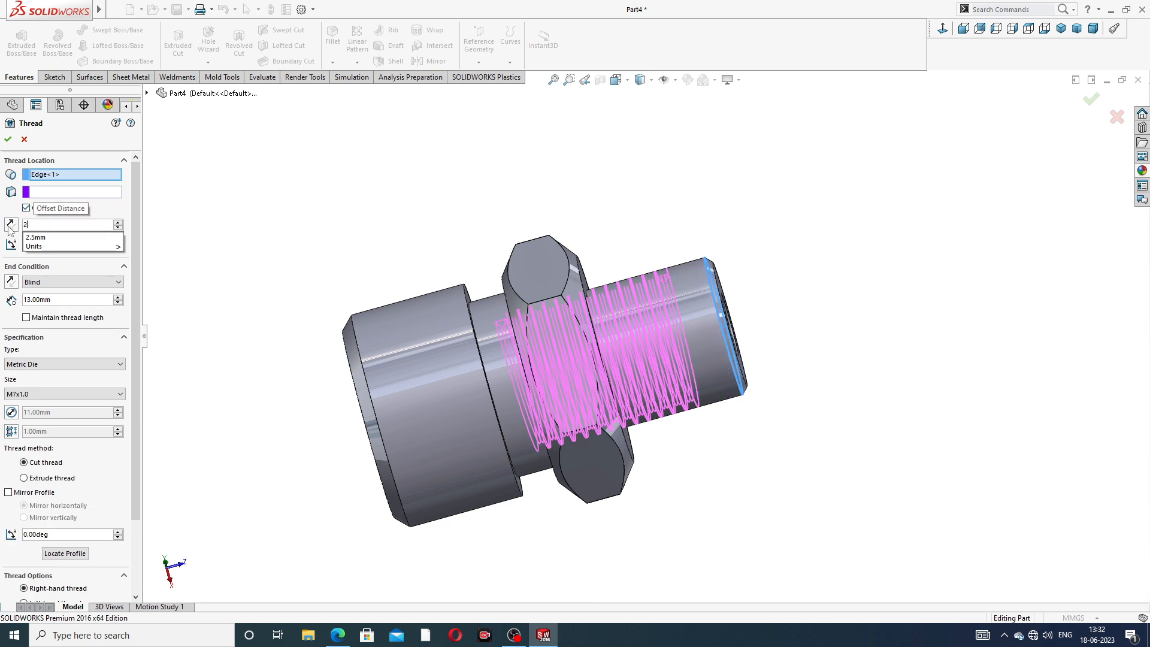
key(Return)
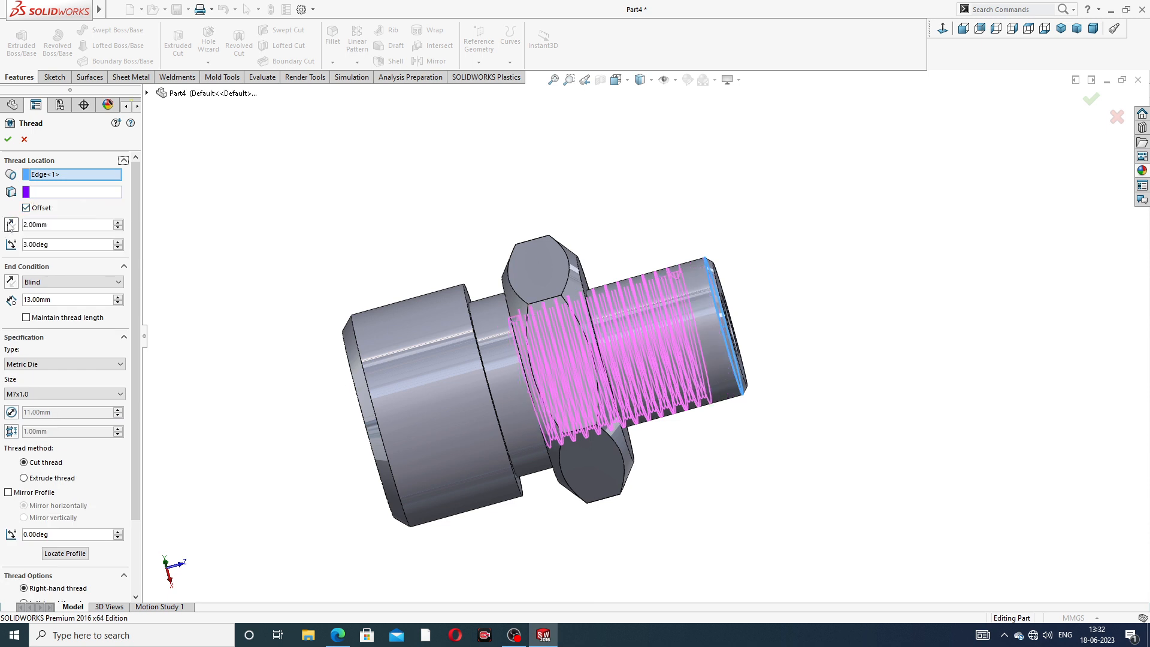
click(10, 225)
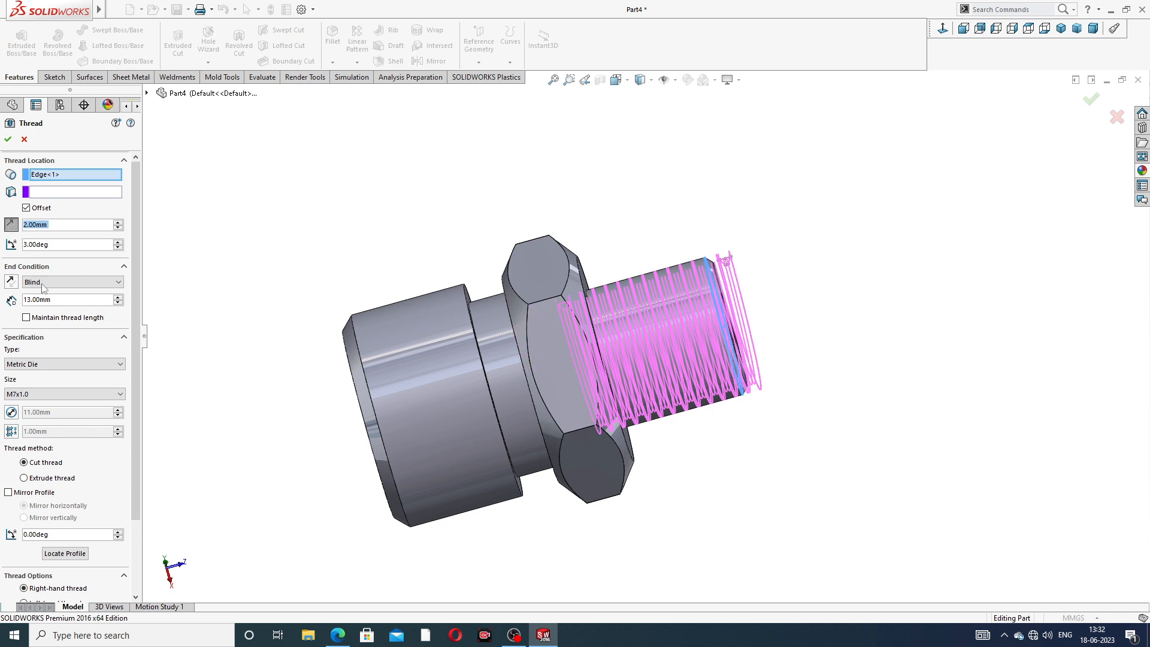
double_click(53, 300)
text(1)
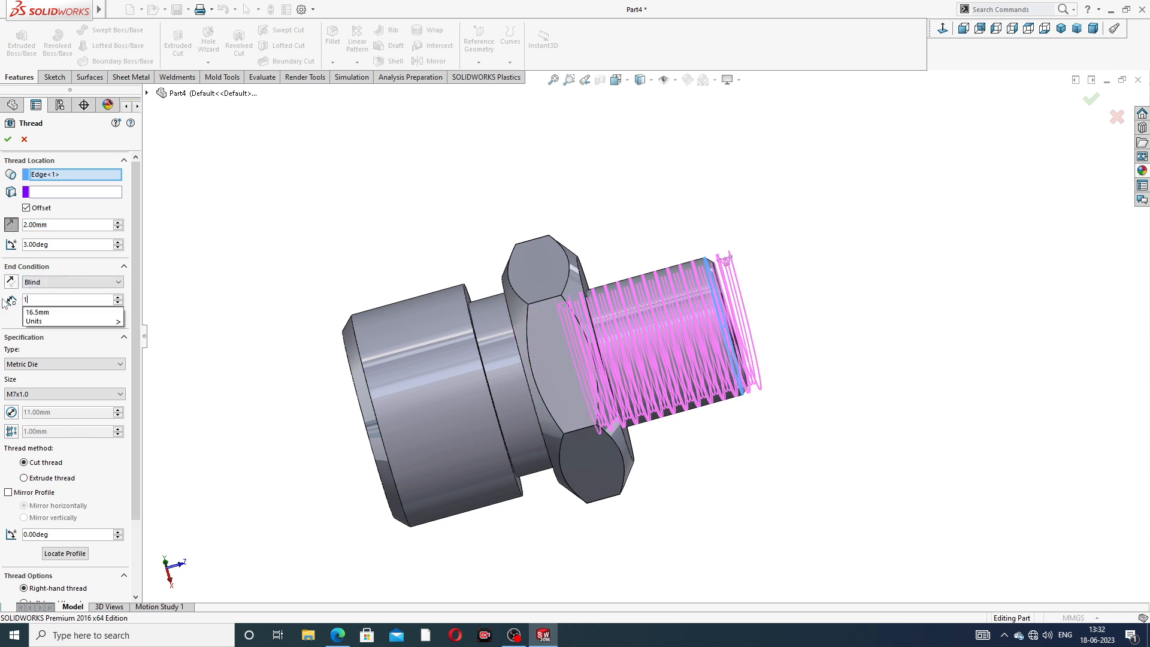
text(0)
key(Return)
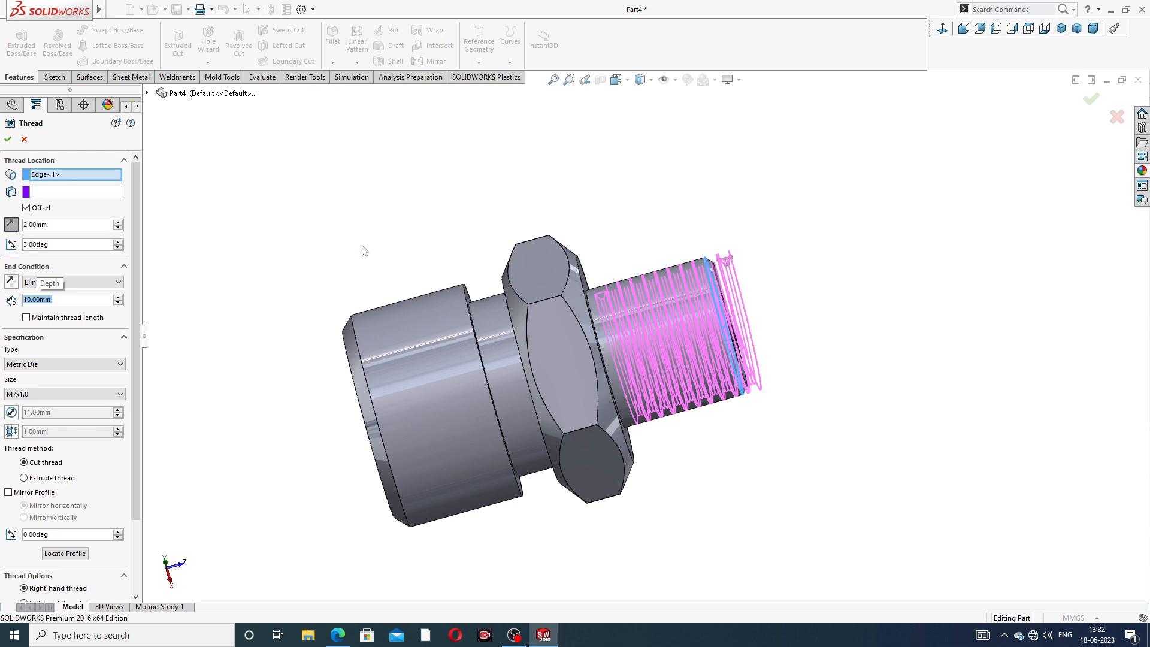
click(7, 140)
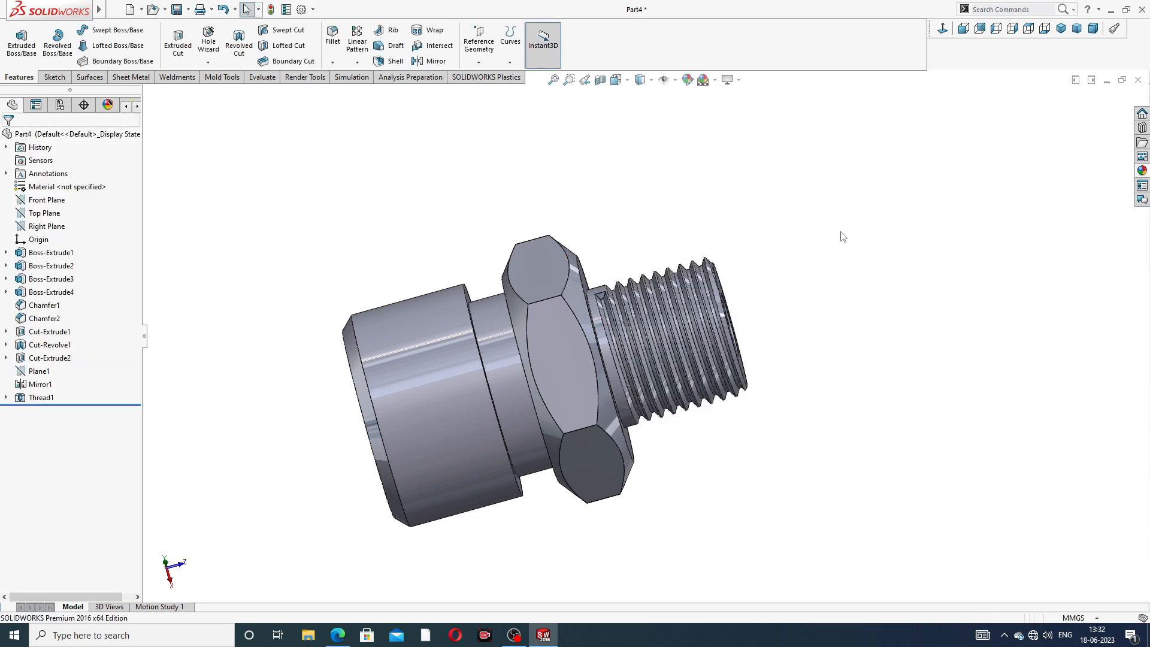
Check the thread details in the PDF drawing and start an M8x1.0 Metric Die cut thread from the larger cylinder's outer chamfer edge
middle_drag(742, 282, 734, 226)
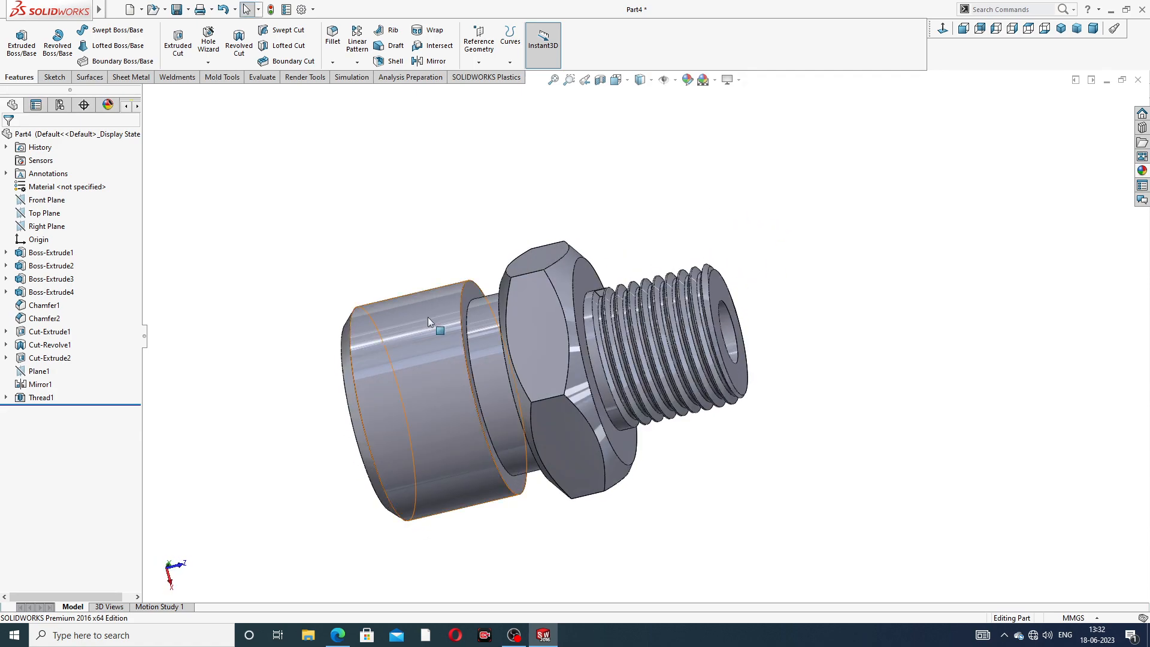
click(338, 635)
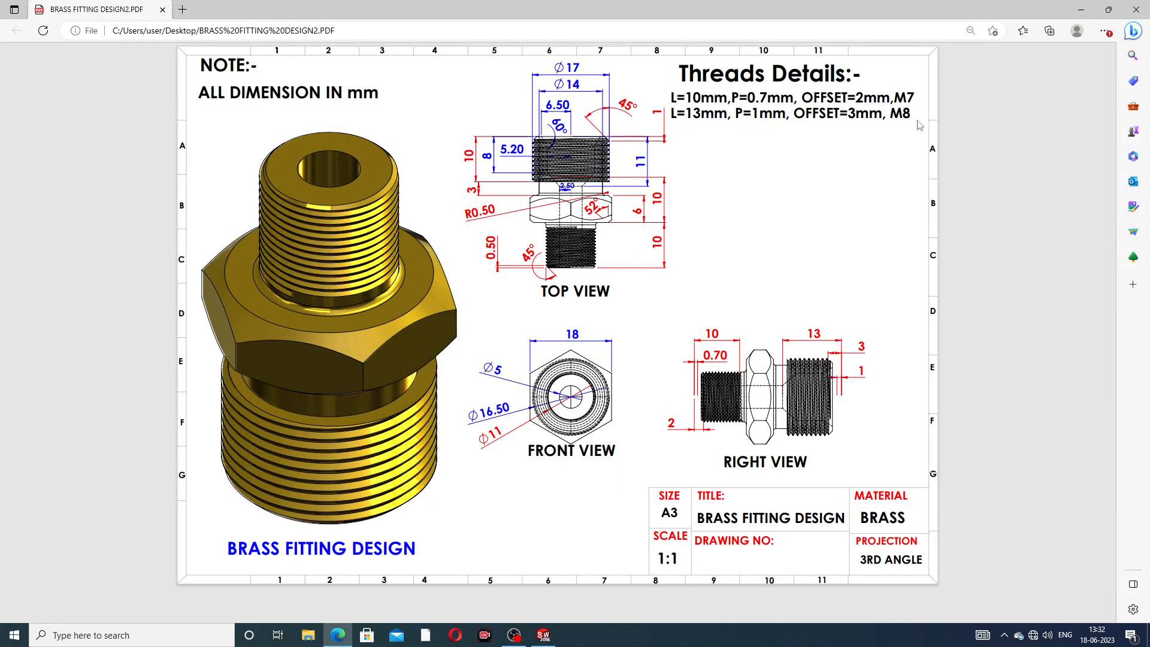
click(338, 635)
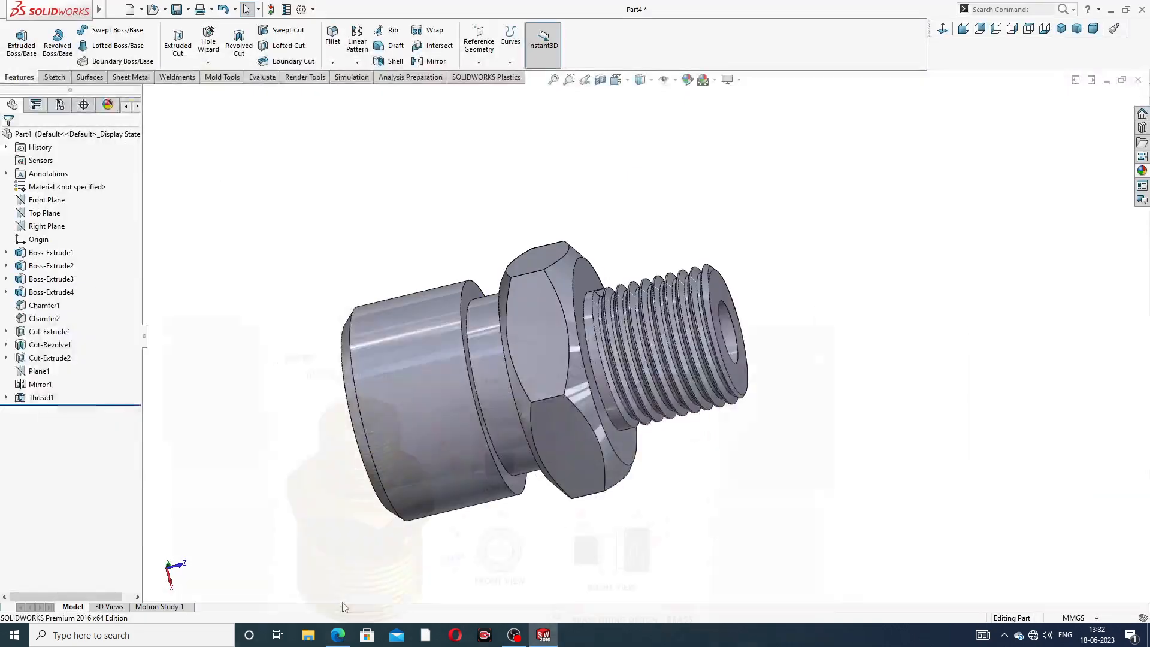
click(208, 62)
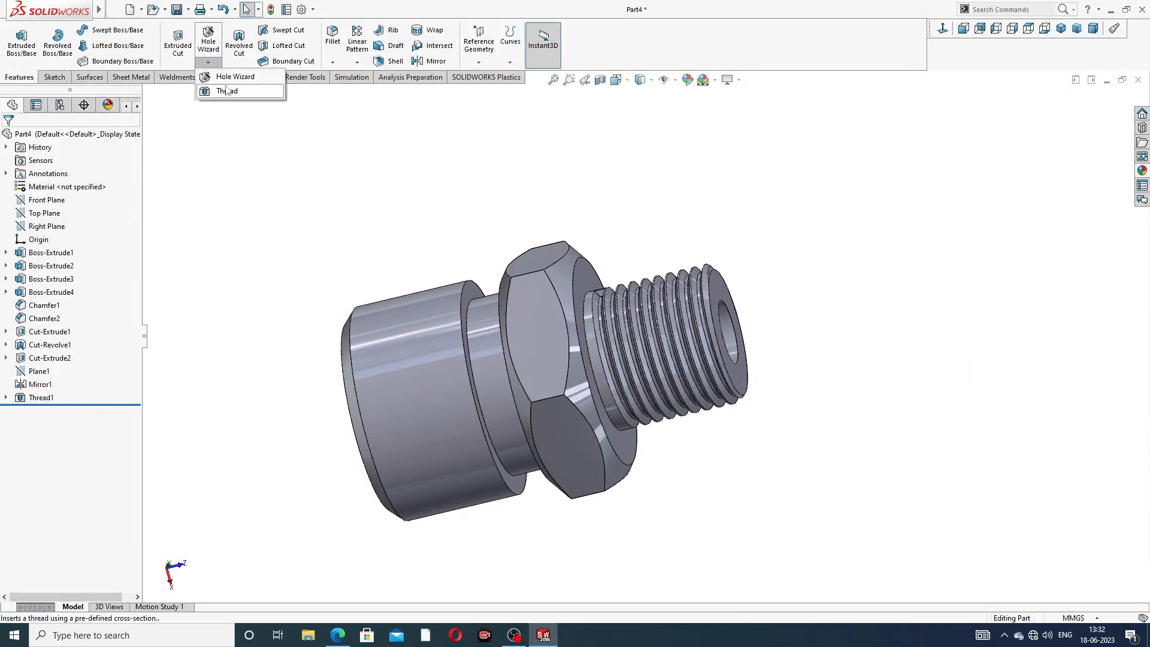
click(222, 95)
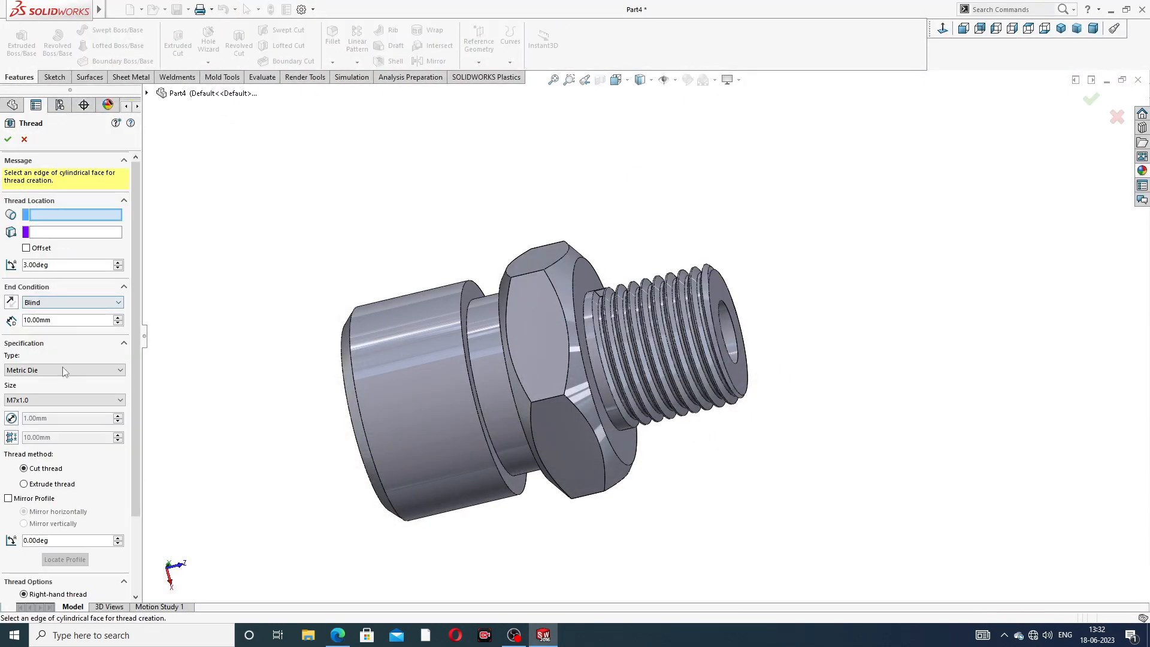
click(58, 401)
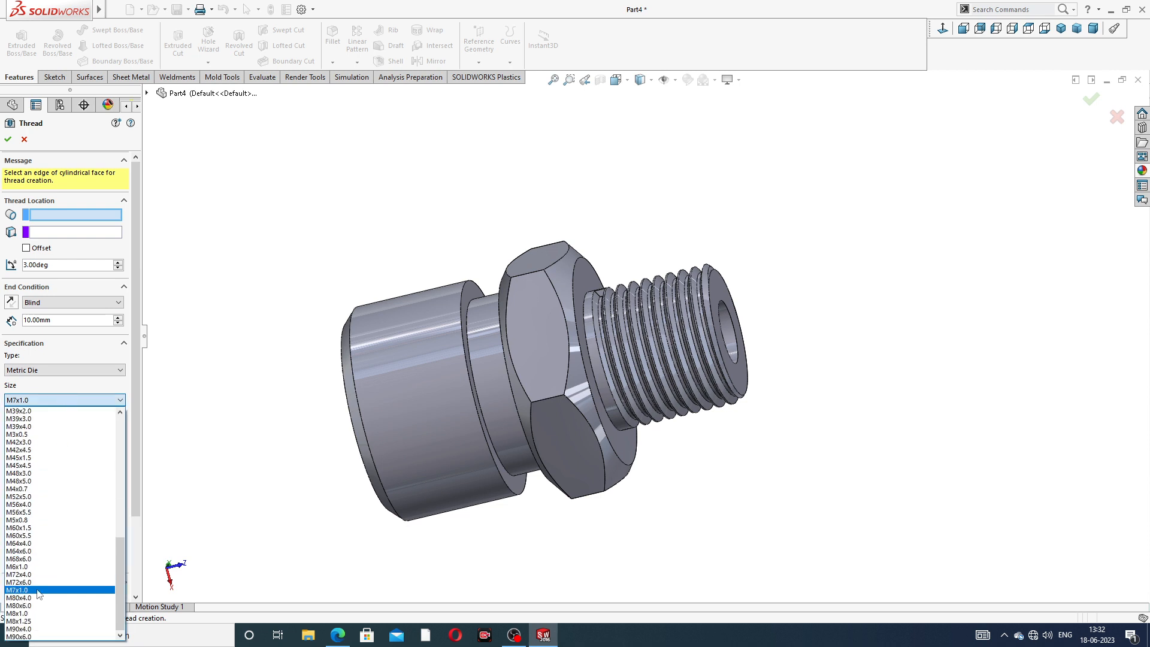
click(27, 613)
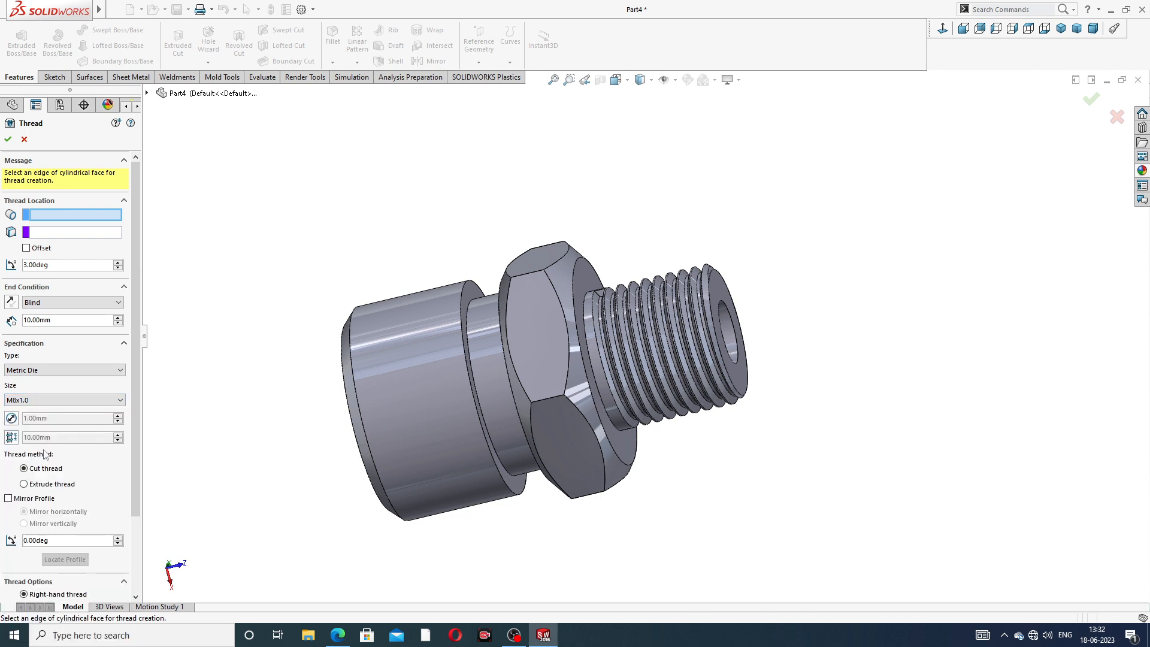
click(351, 335)
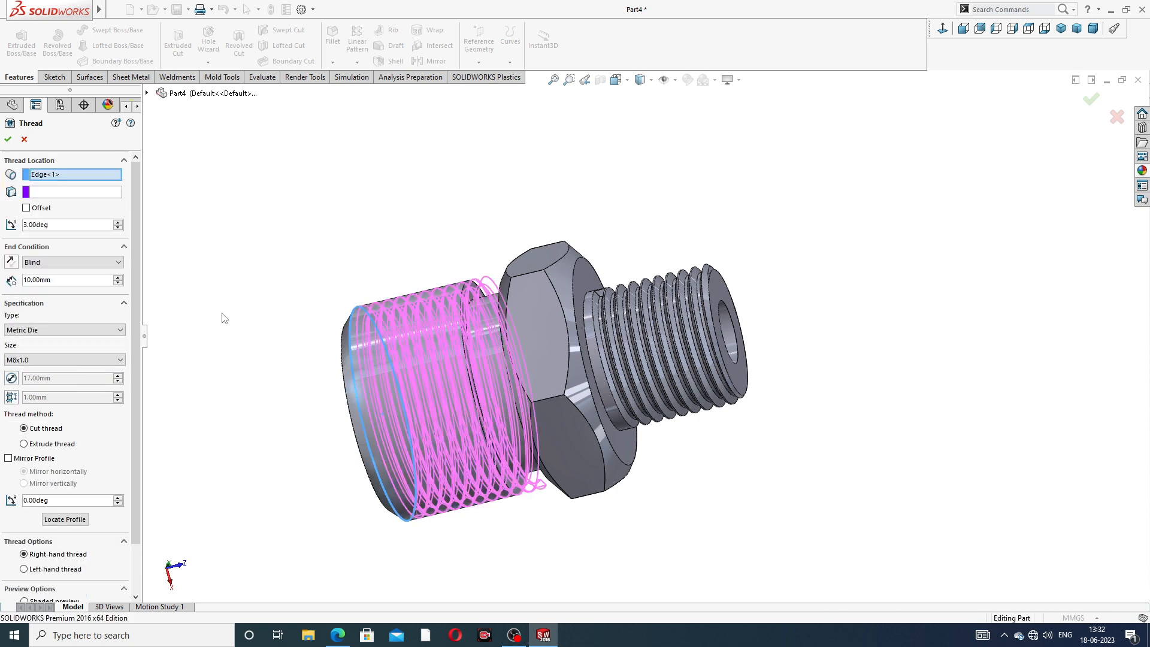
Offset the M8x1.0 thread's start 3 mm outward beyond the end face, set its blind depth to 13 mm and create it
click(43, 208)
text(3)
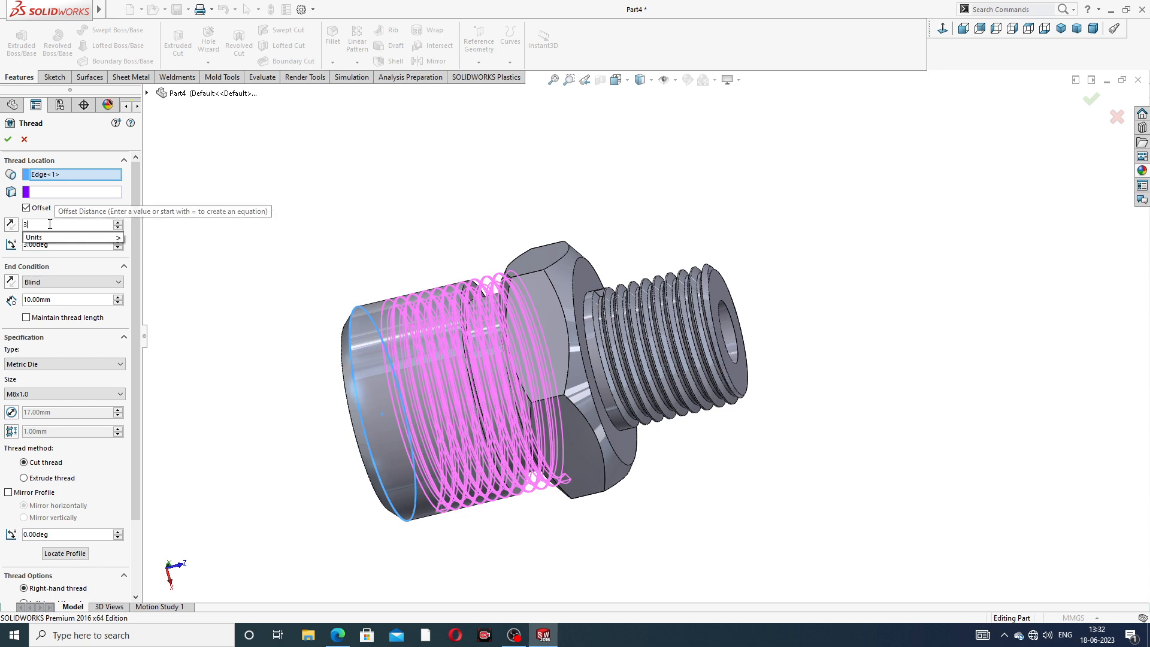
key(Return)
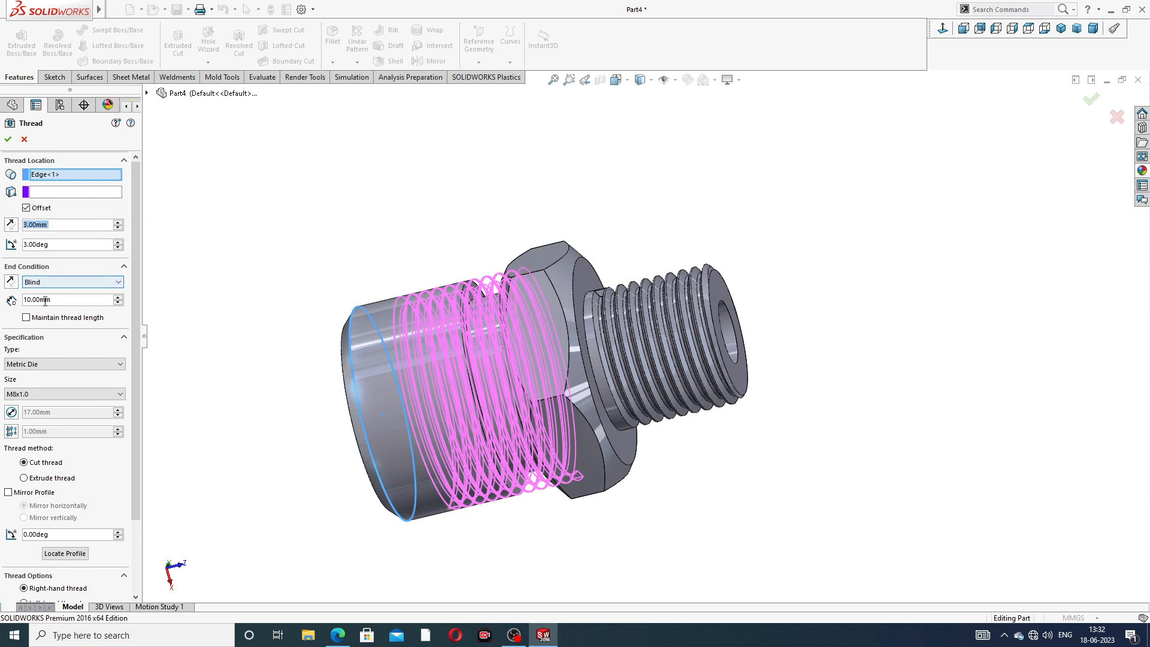
click(54, 299)
text(14)
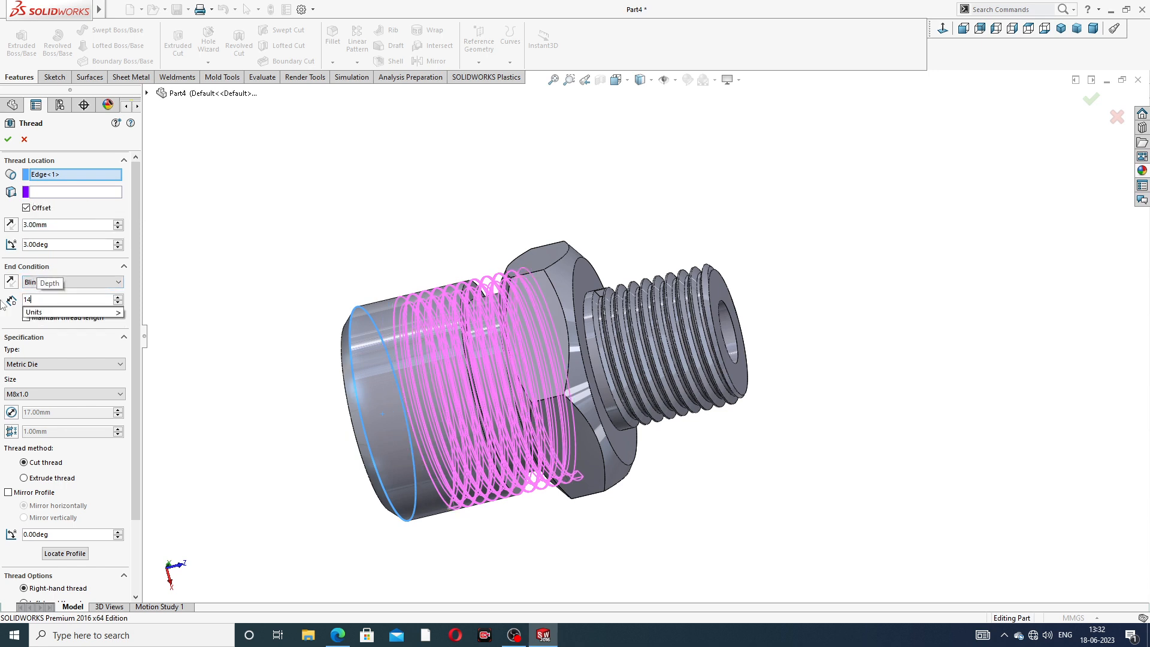
key(BackSpace)
text(3)
key(Return)
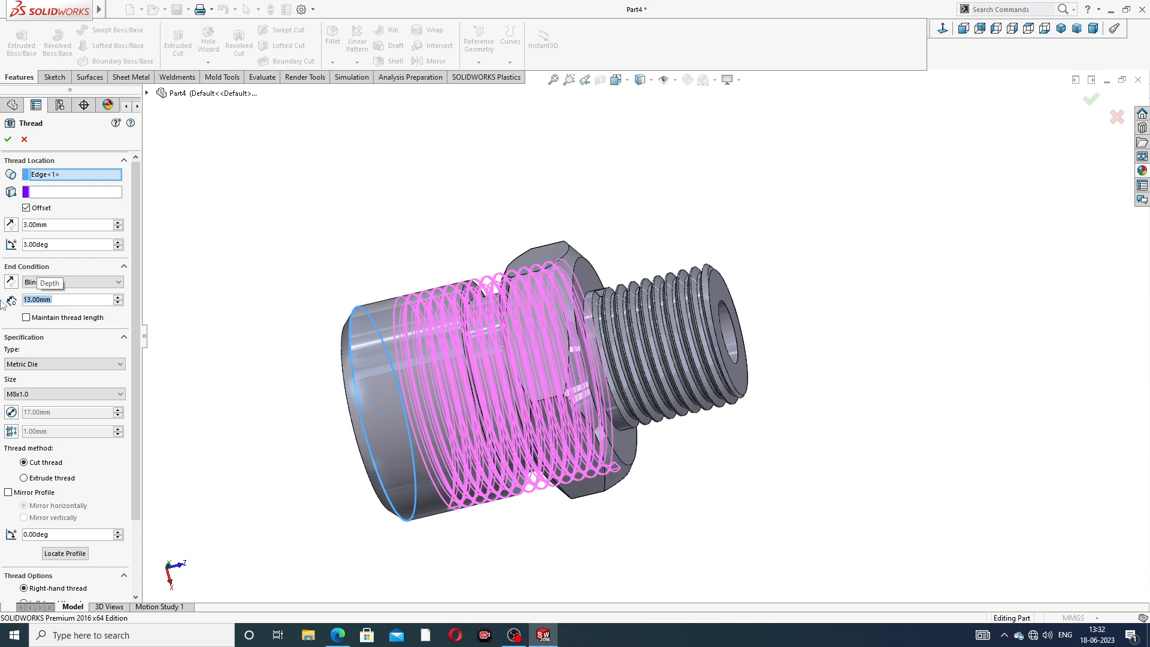
click(10, 225)
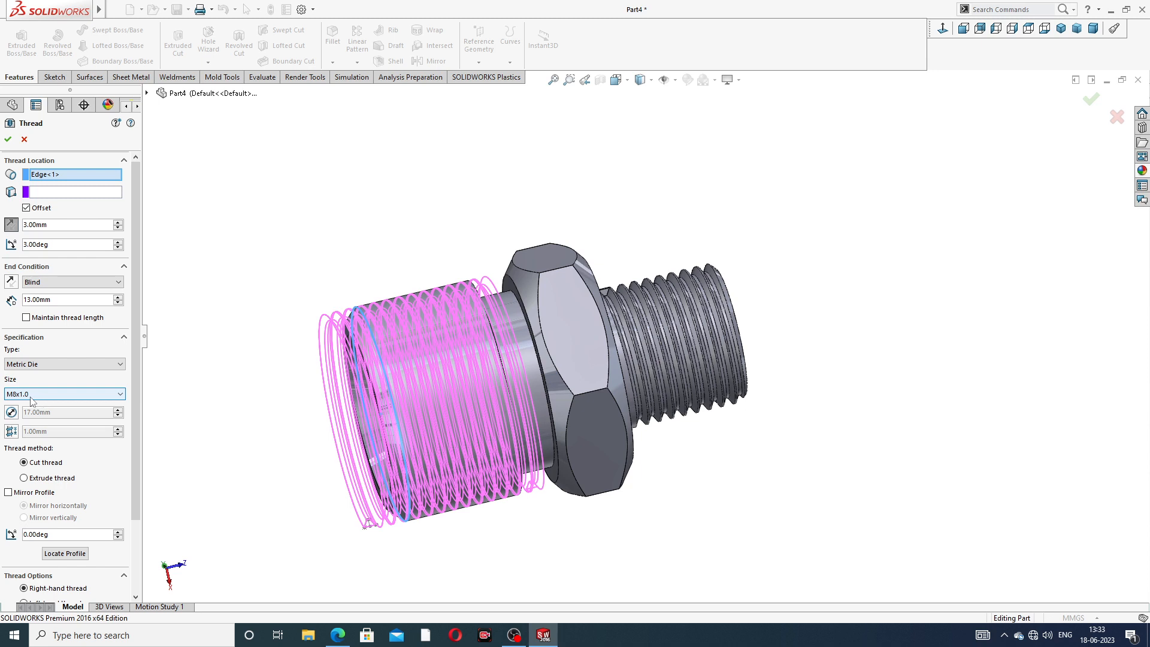
click(8, 139)
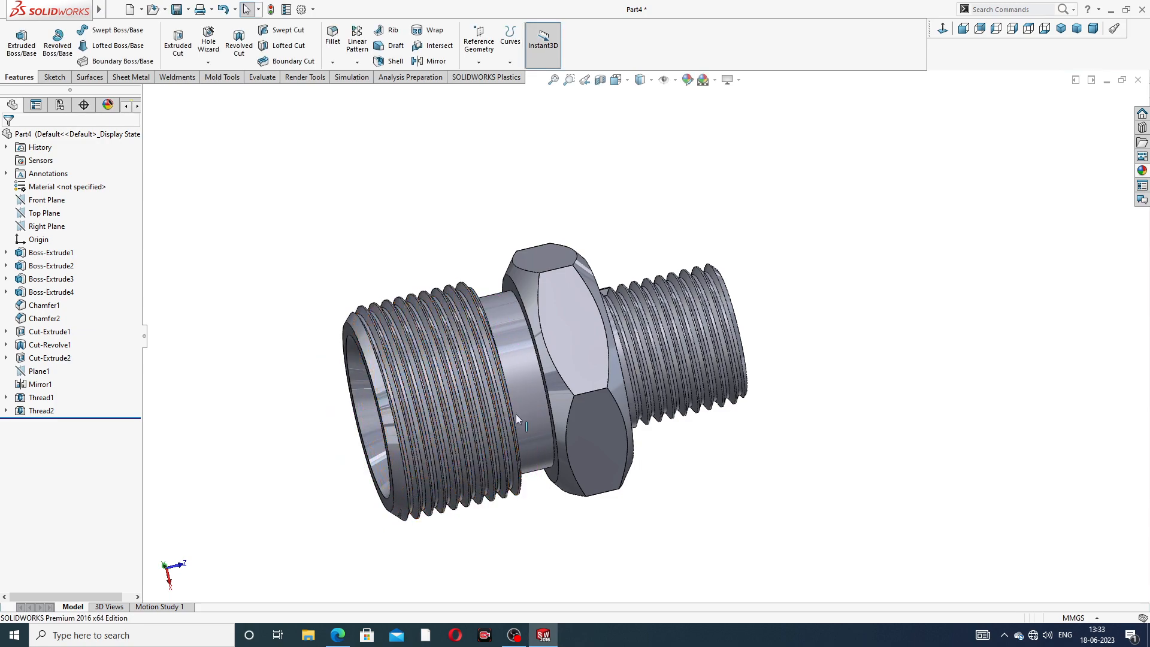
Apply the polished brass appearance to the whole fitting and view the finished part from an angled direction
middle_drag(633, 390, 644, 365)
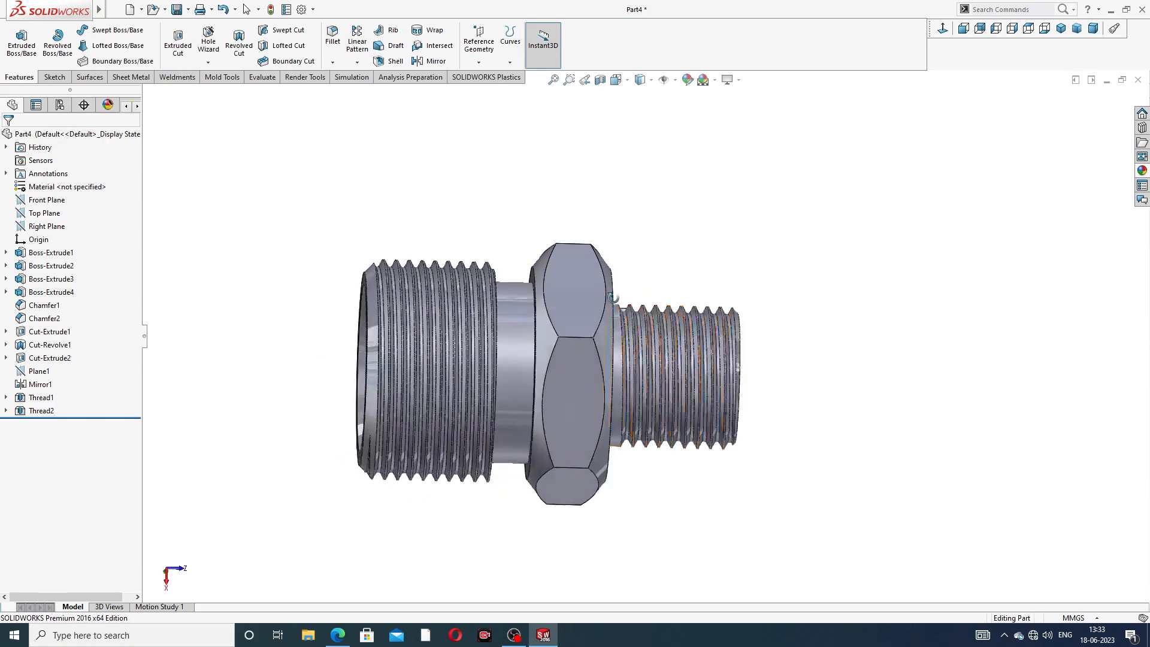
click(1142, 171)
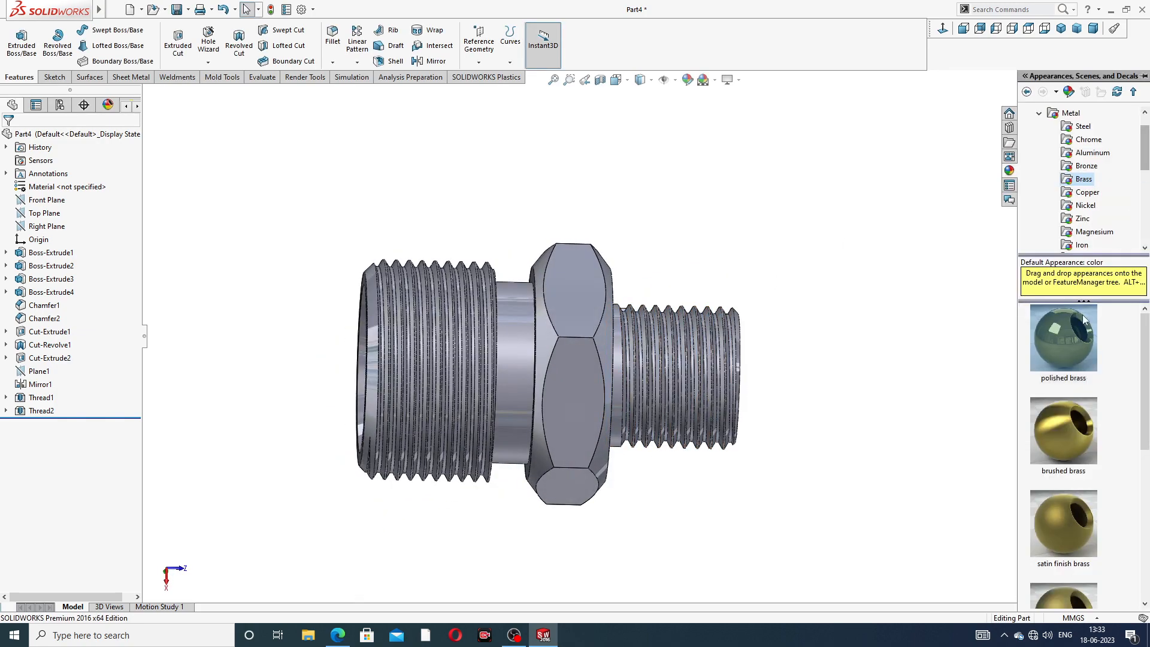
mouse_move(1073, 324)
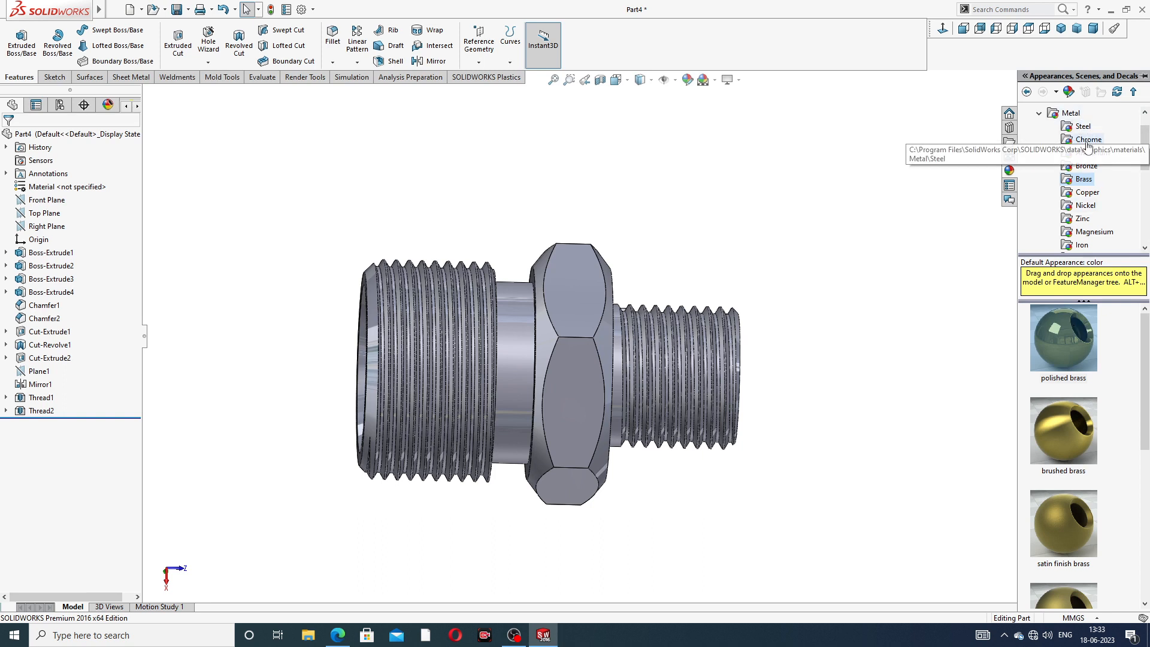
double_click(1058, 345)
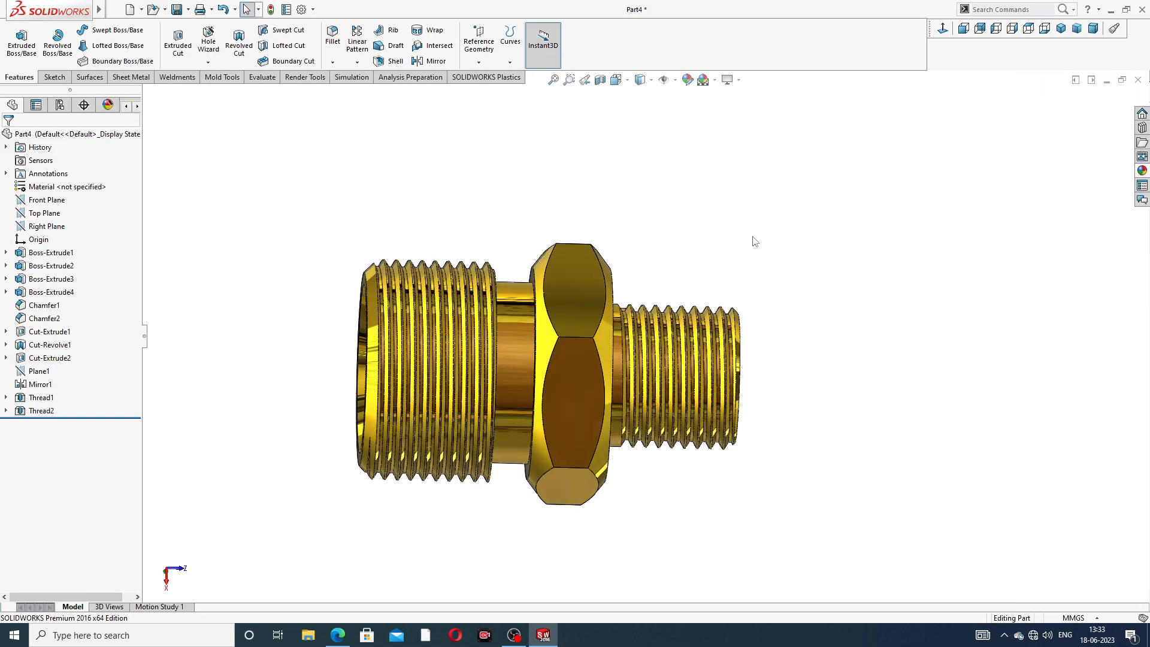
mouse_move(573, 338)
middle_down()
mouse_move(550, 193)
mouse_move(538, 393)
mouse_move(547, 416)
mouse_move(542, 249)
mouse_move(562, 341)
middle_up()
middle_drag(572, 350, 735, 324)
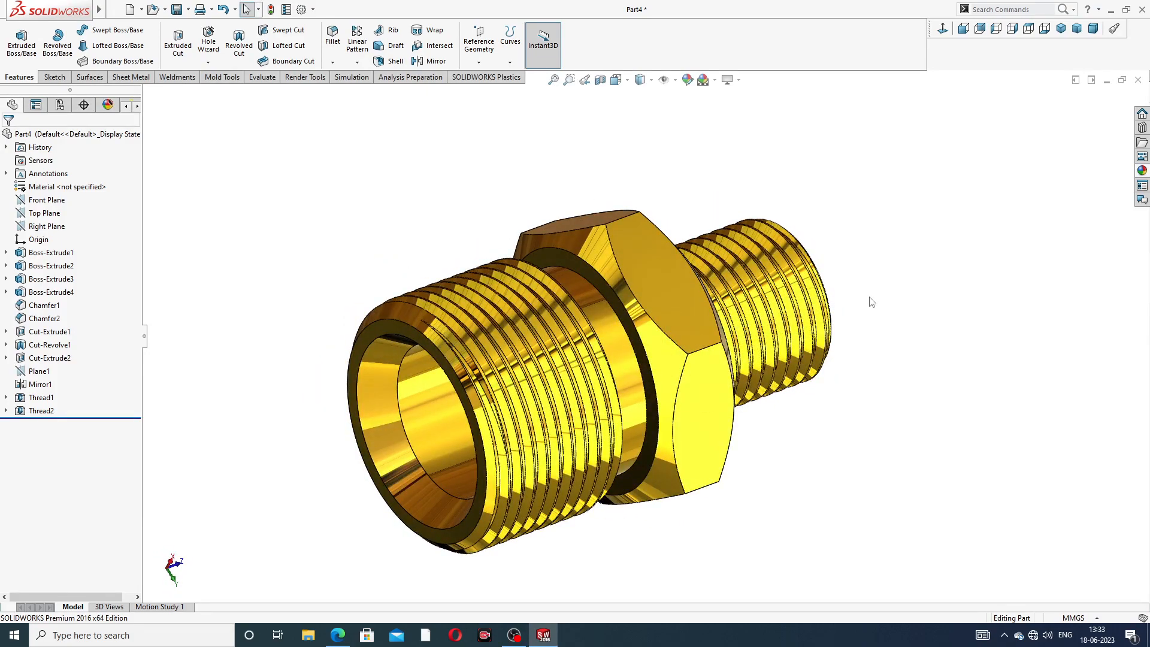
mouse_move(826, 319)
middle_down()
mouse_move(781, 335)
mouse_move(800, 351)
mouse_move(830, 325)
middle_up()
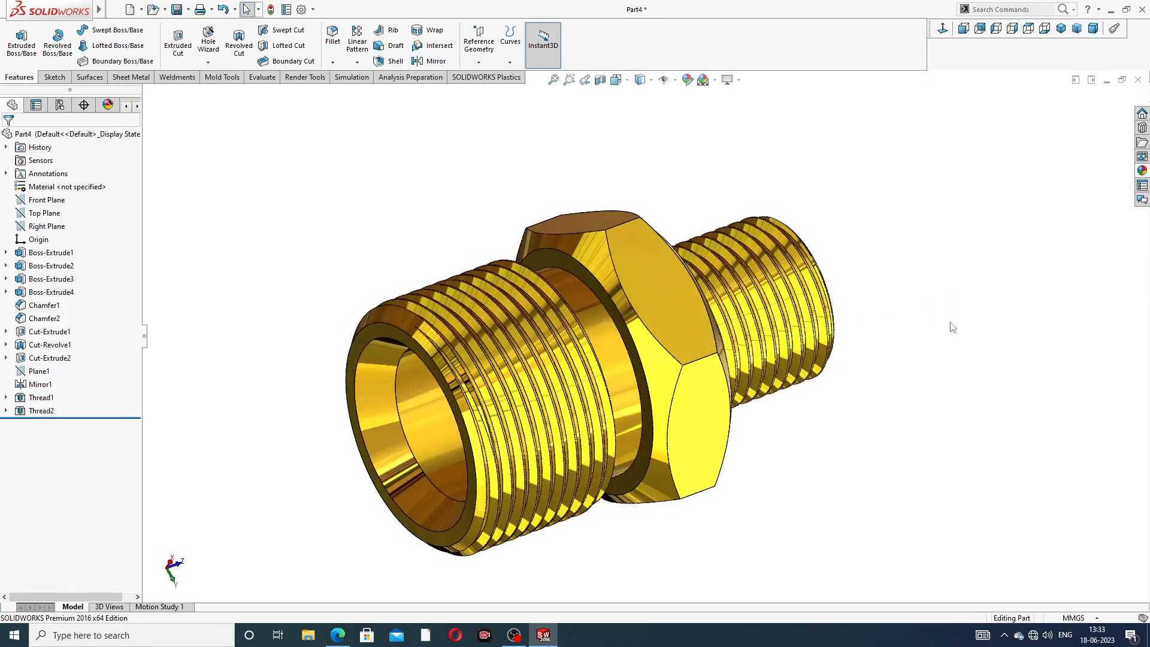